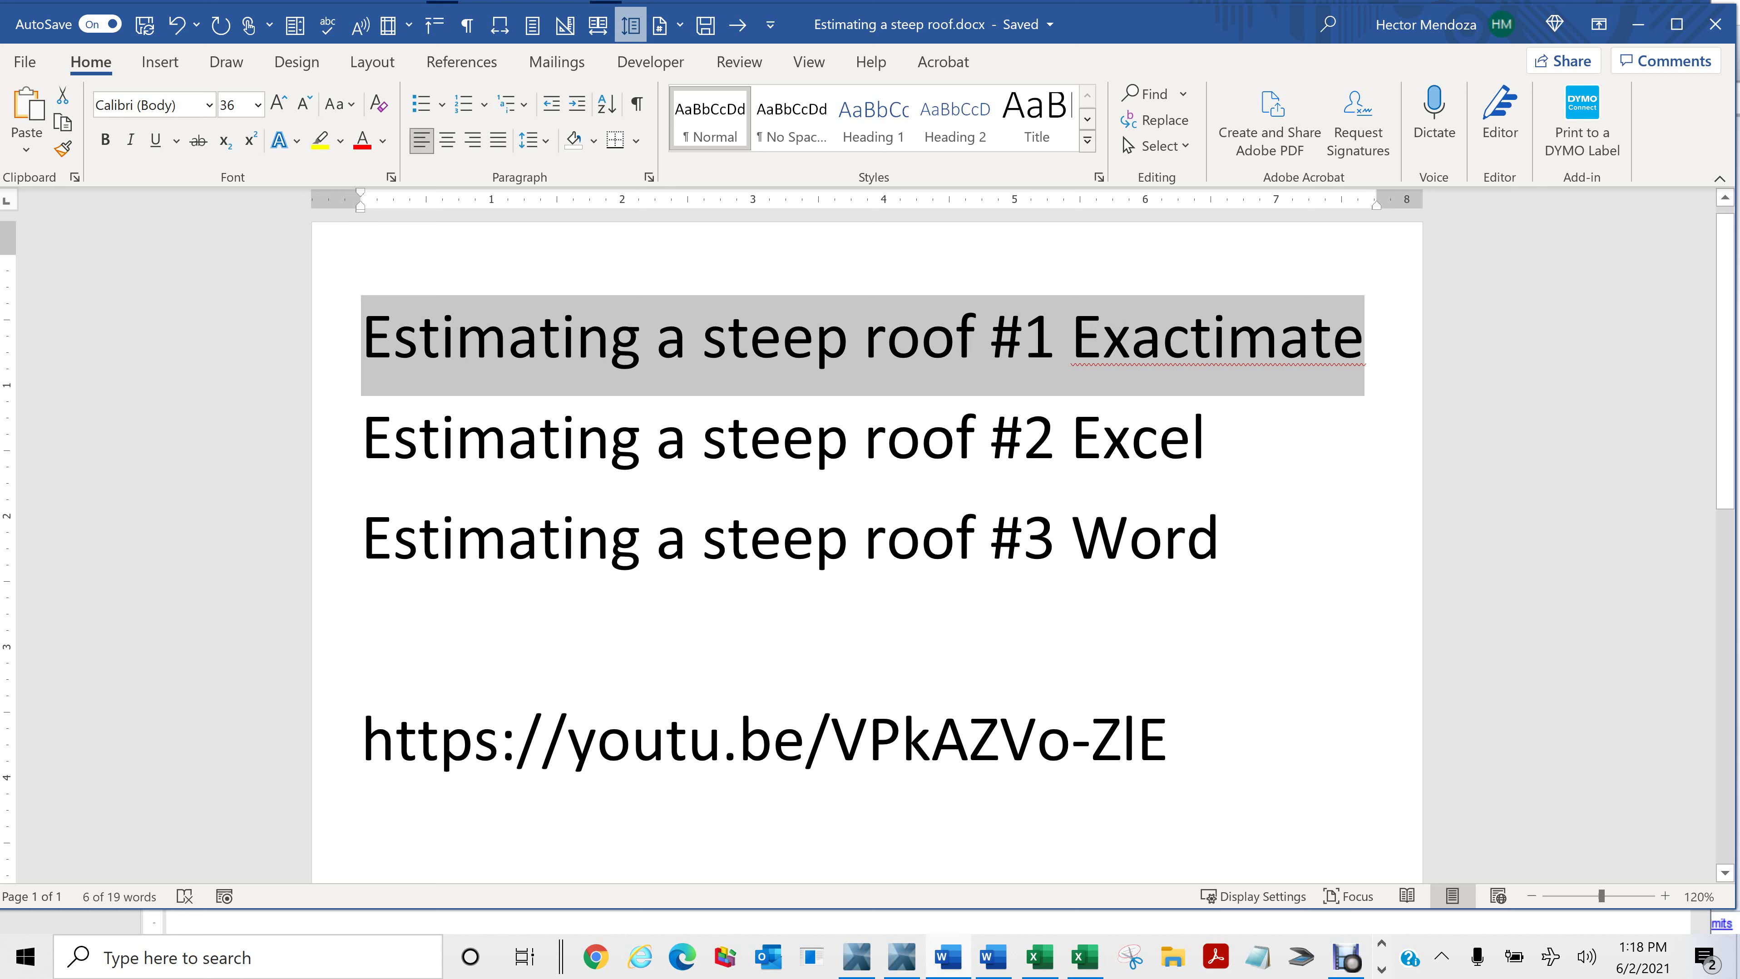
Step: Select the '#2 Excel' title line, then switch to the Convert Annotation text for Xactimate.docm document
triple_click(781, 439)
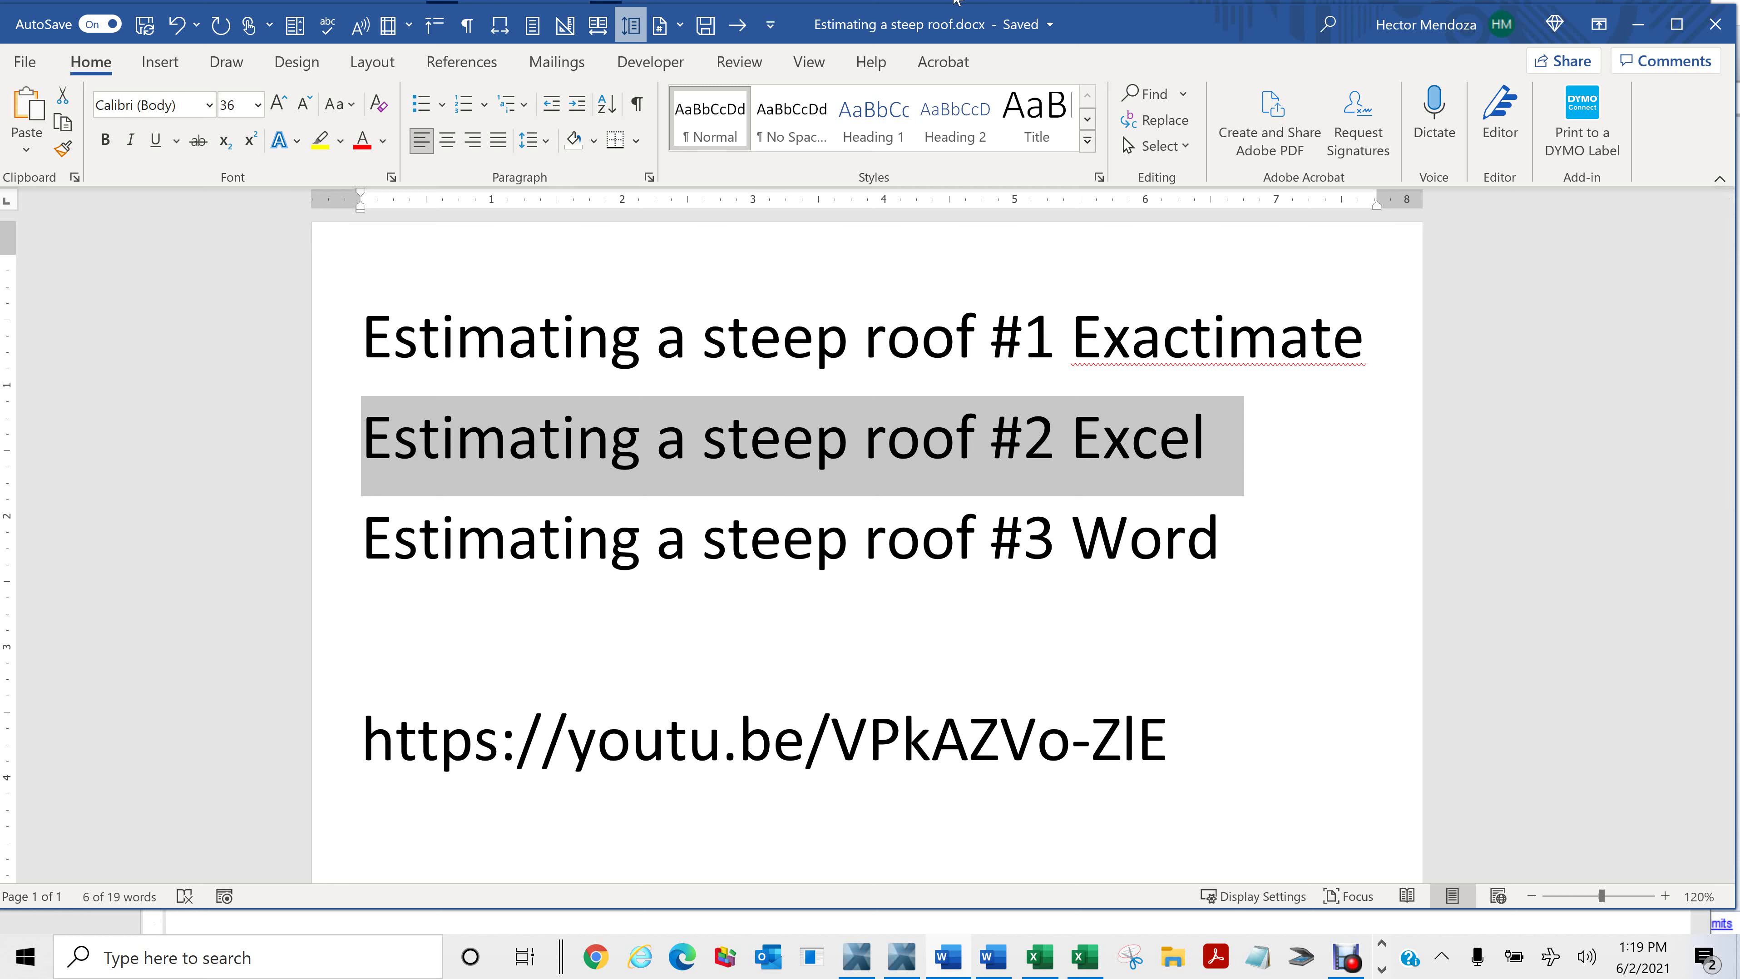
key("alt+Tab")
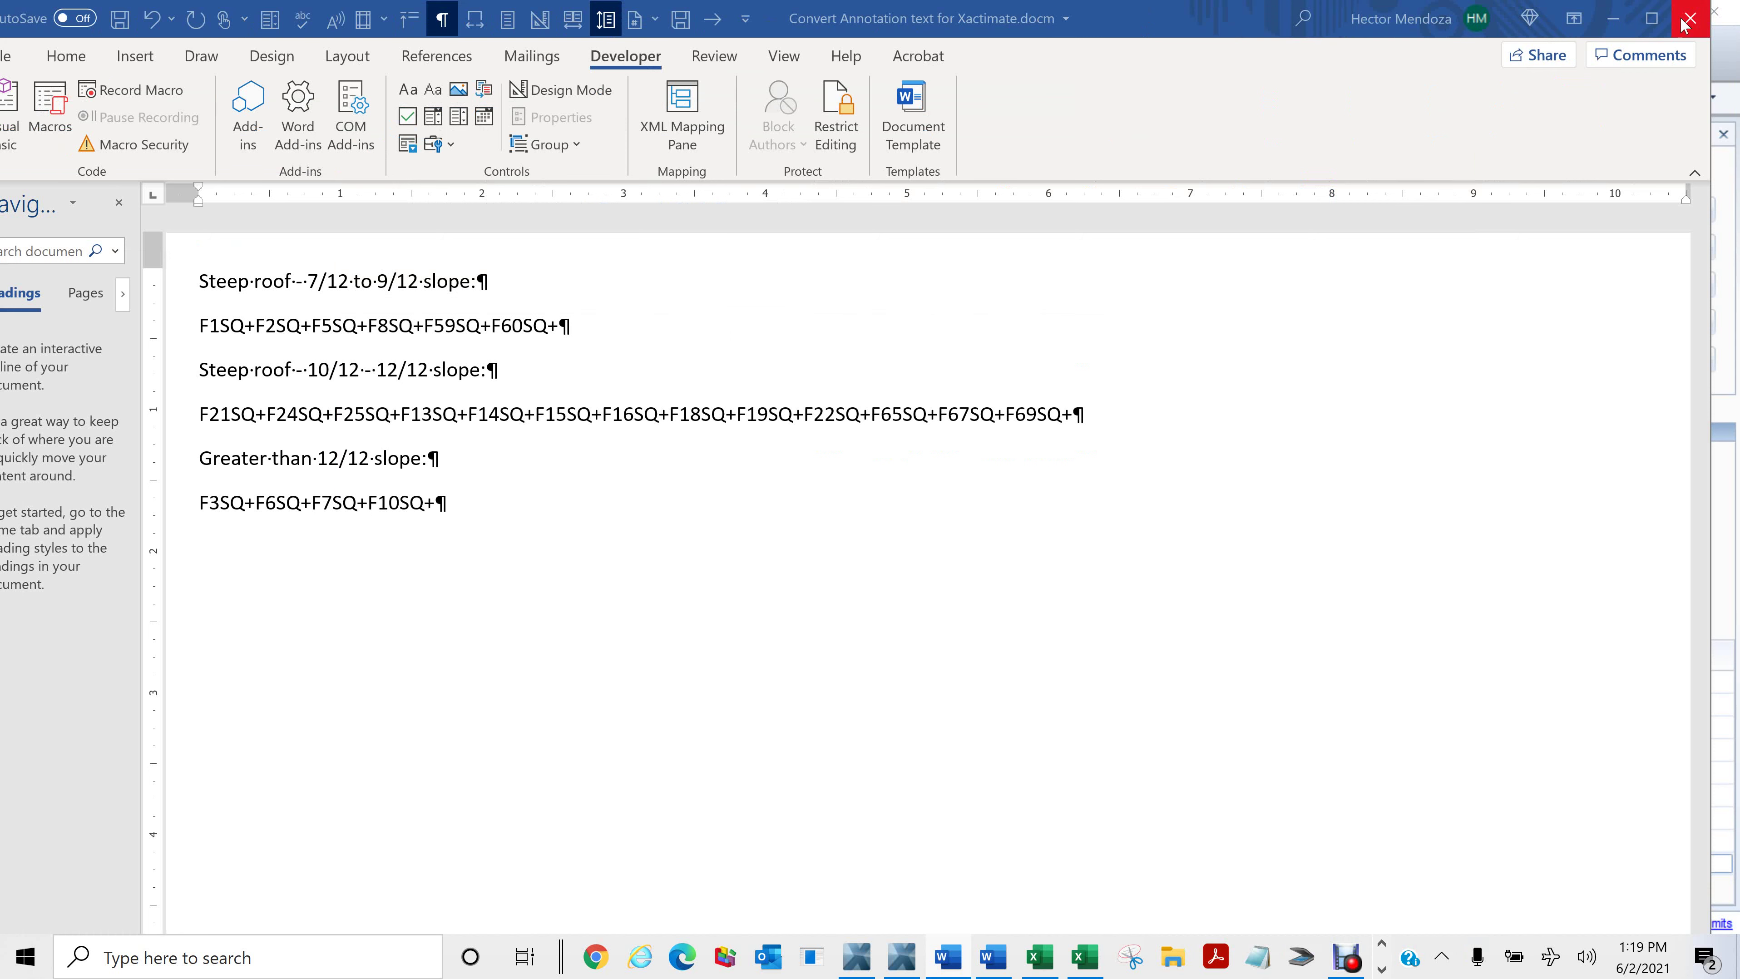
Step: Close Word unsaved and export the sketch's roof annotations to Desktop Steep.csv, overwriting the old file
left_click(889, 557)
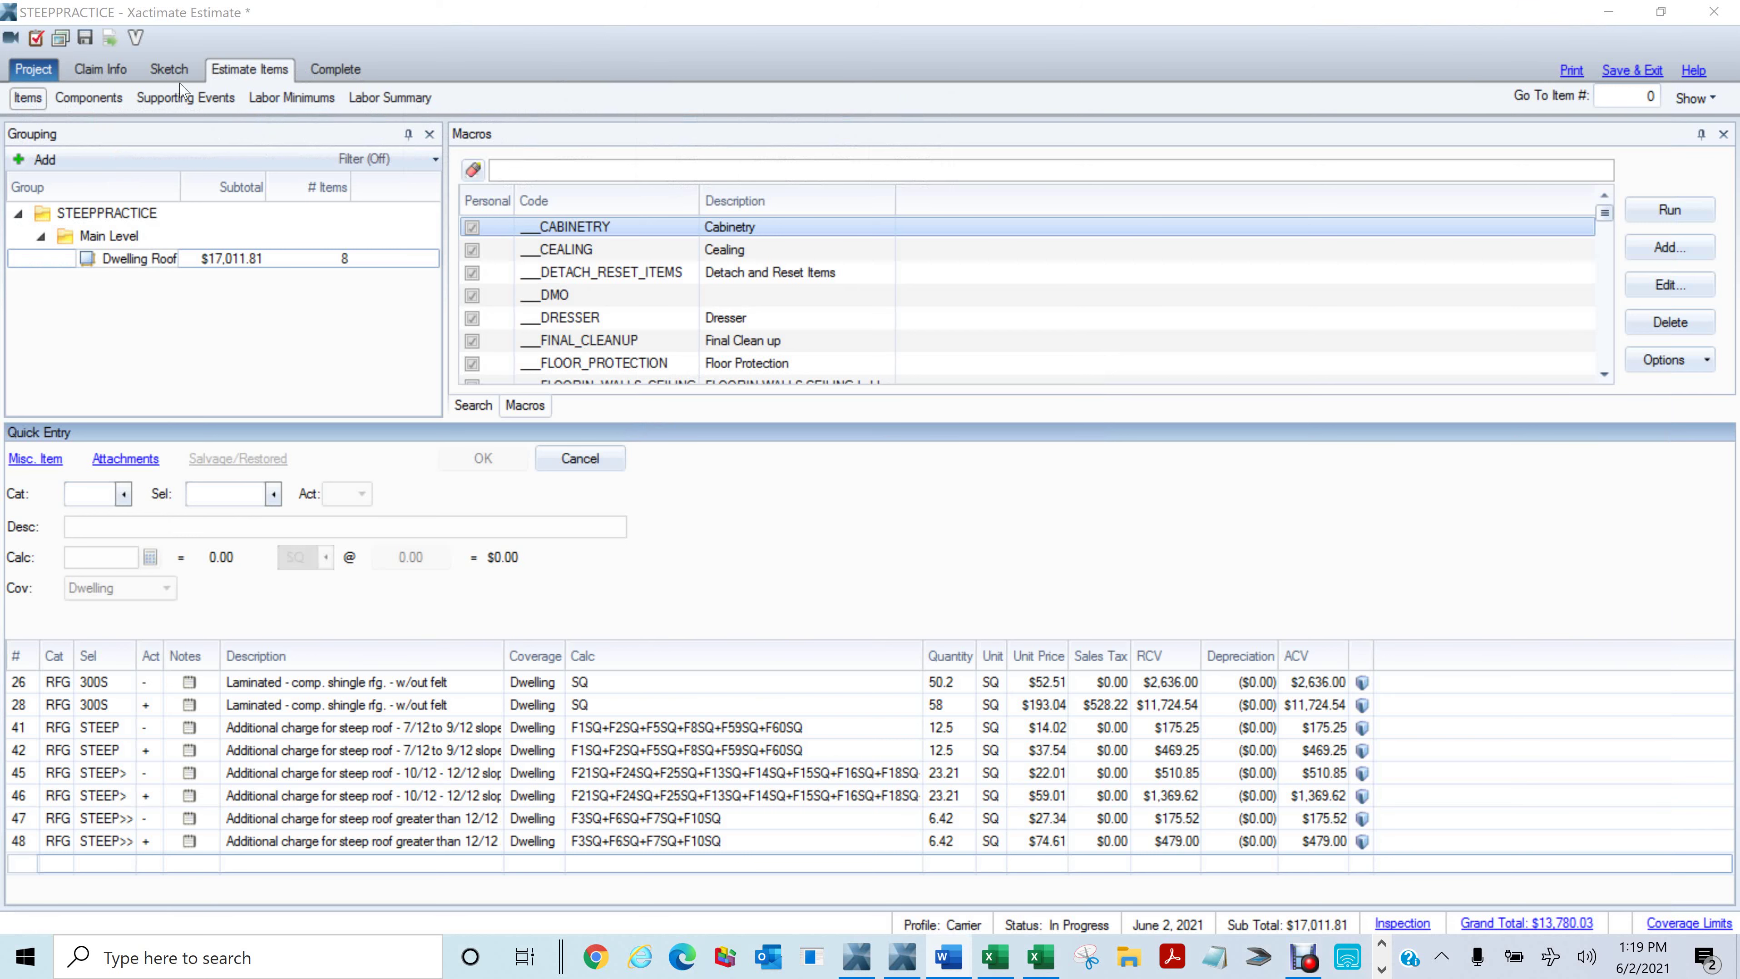
left_click(165, 72)
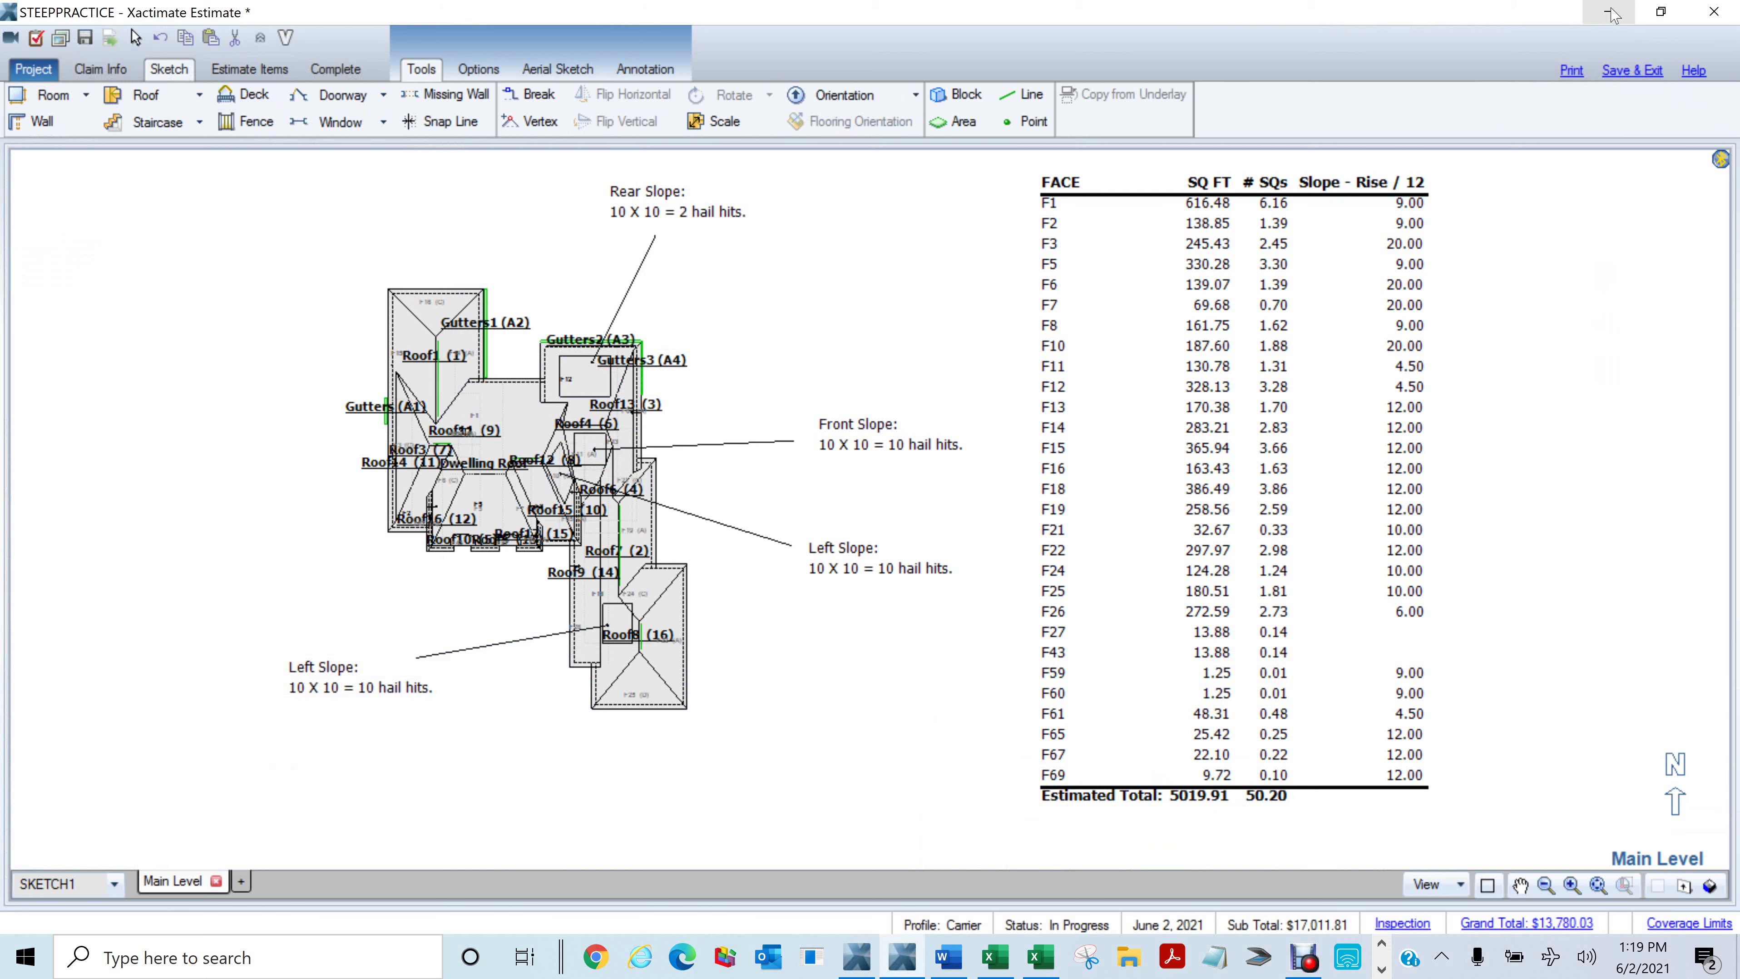
right_click(853, 282)
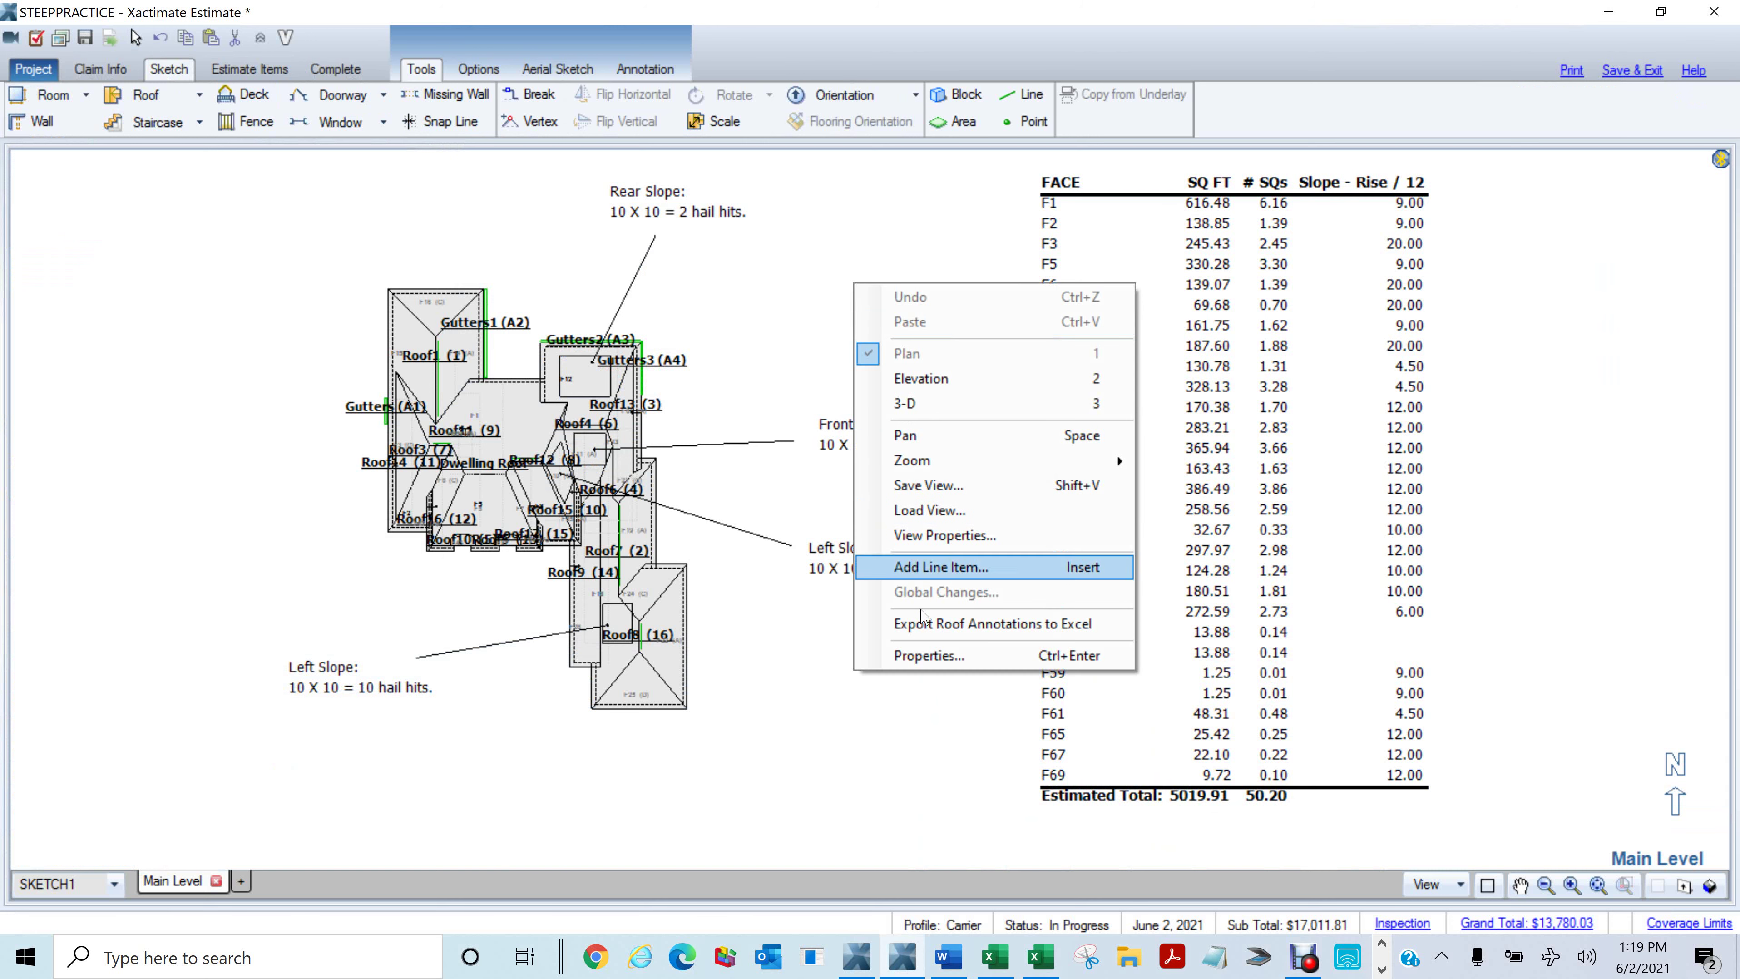
left_click(929, 625)
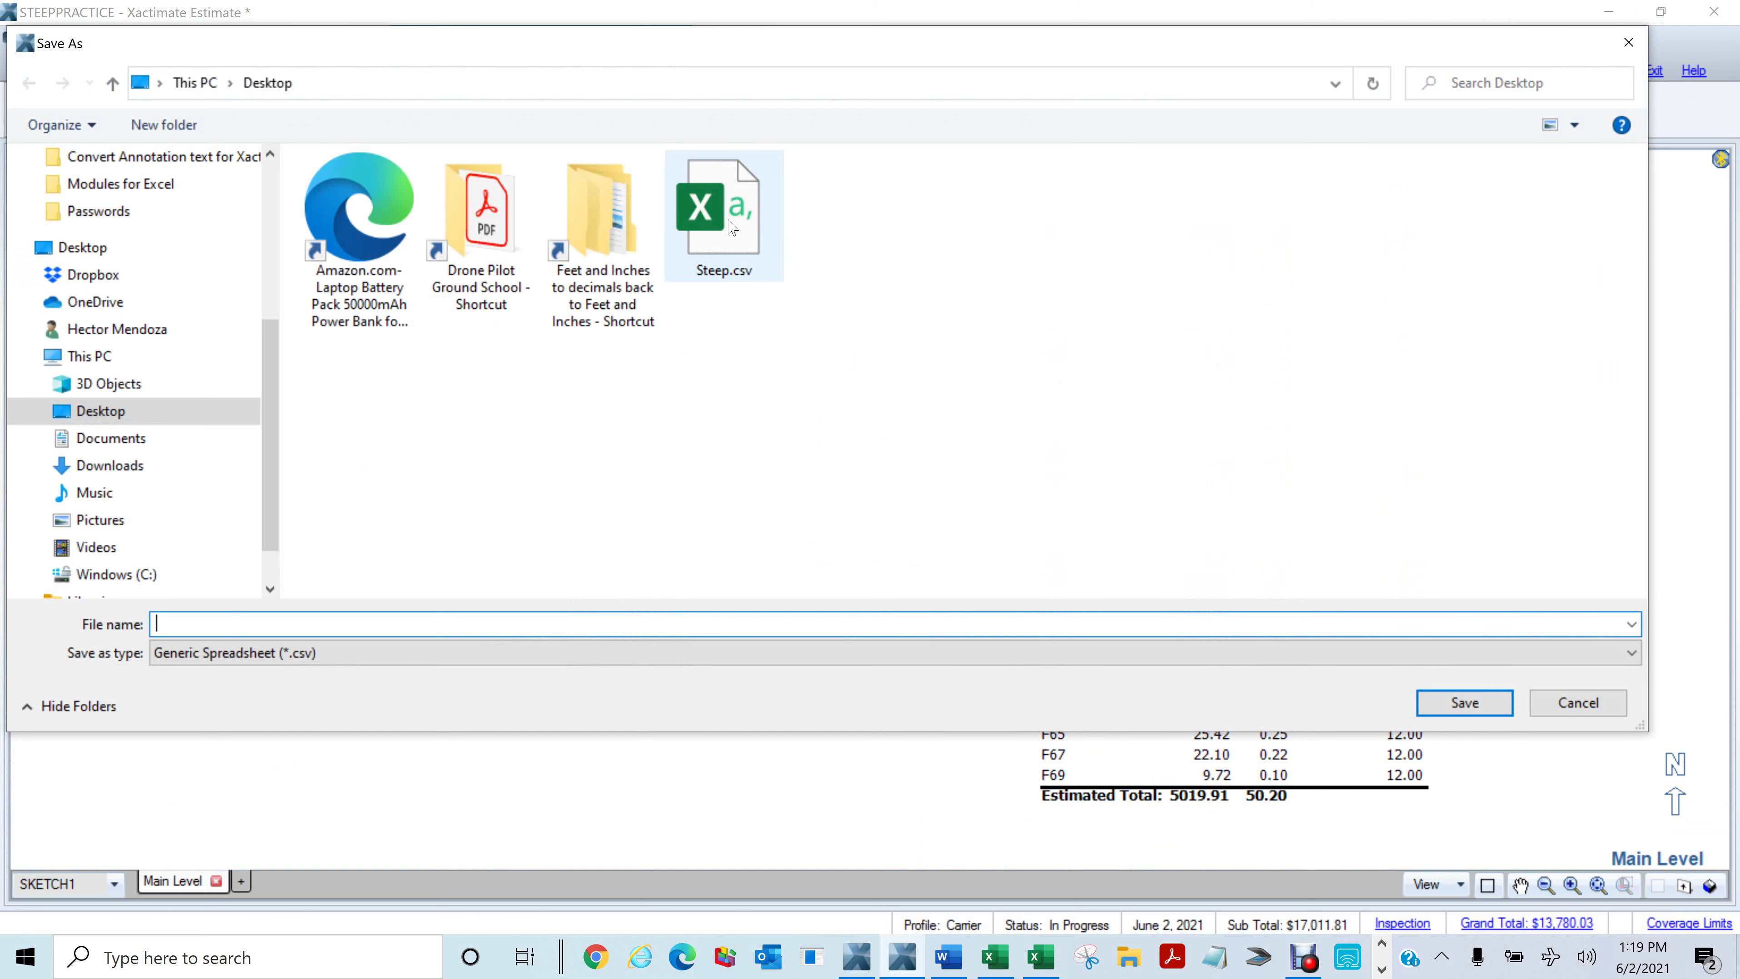
left_click(732, 230)
left_click(1463, 704)
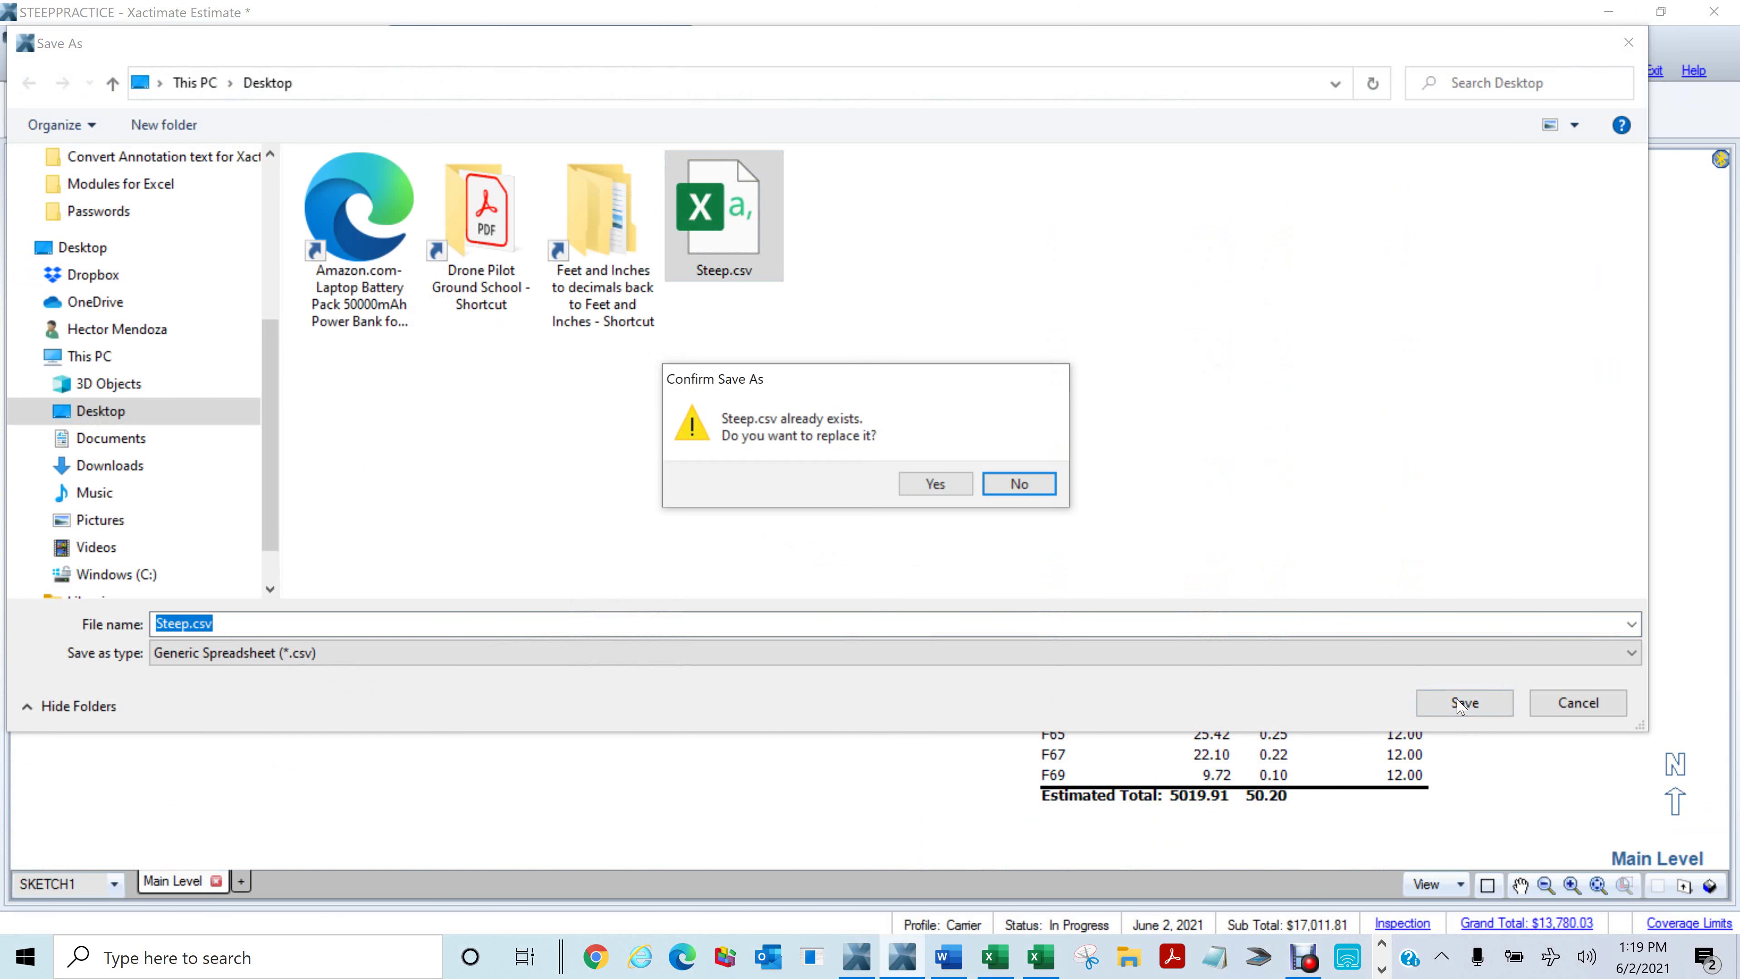
left_click(933, 487)
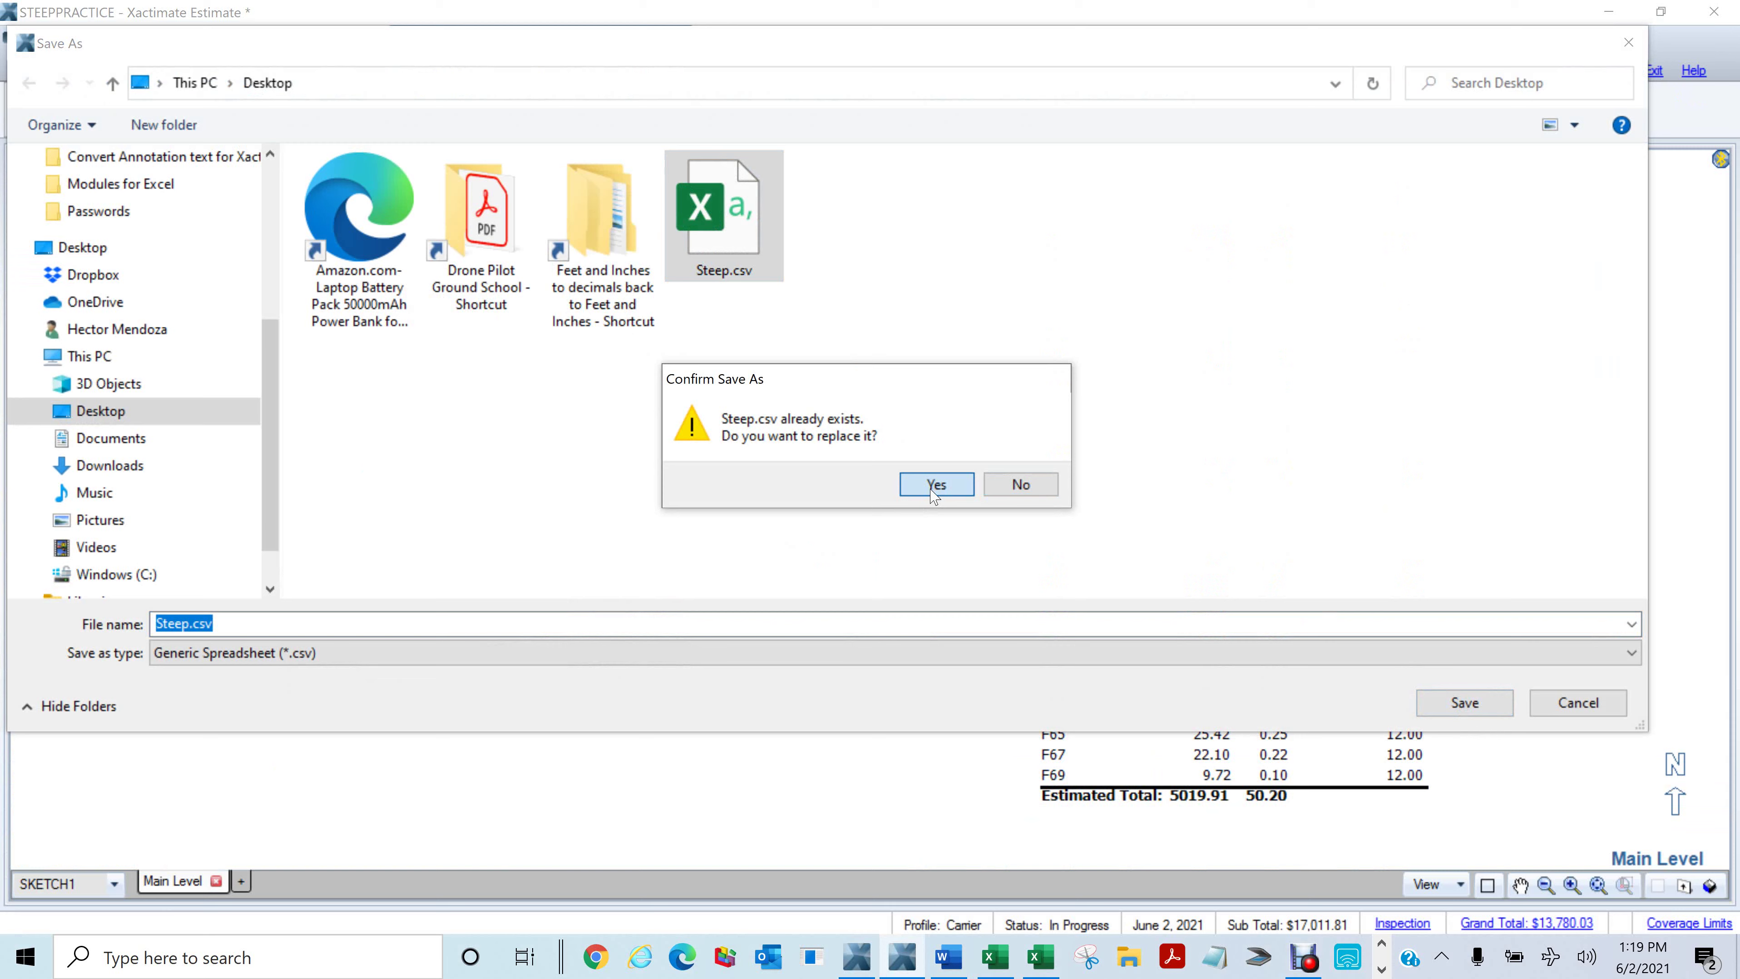
left_click(892, 510)
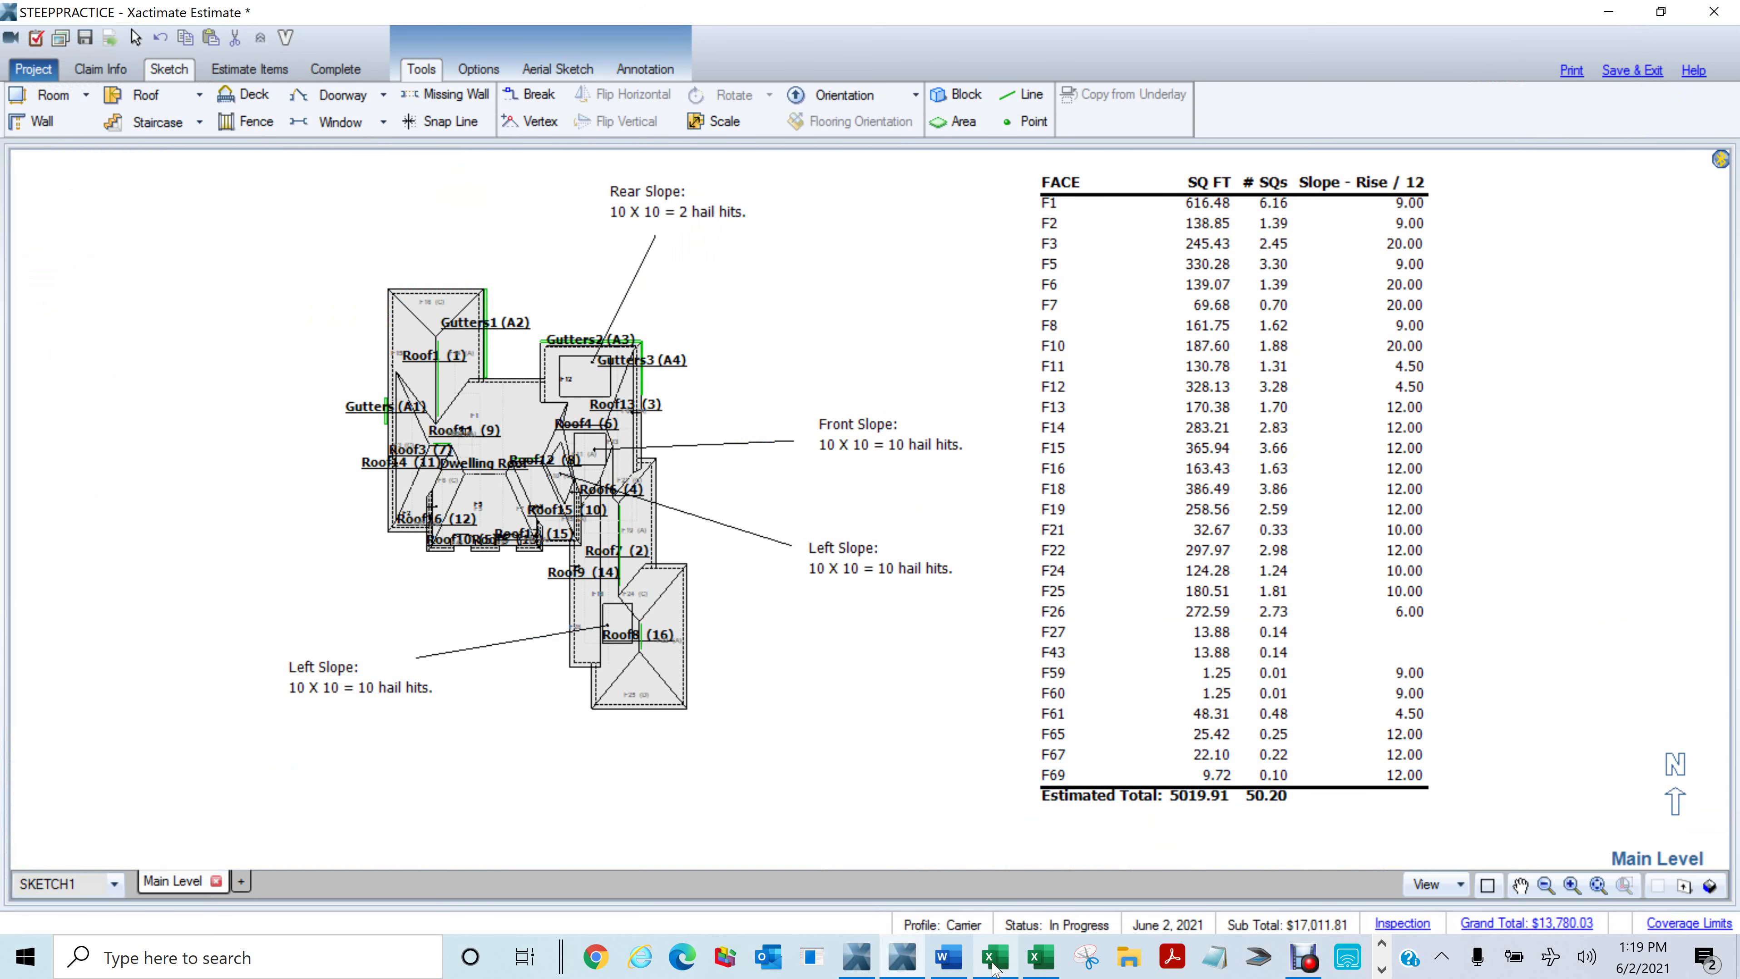
Step: Close Format Annotations for word.xlsm without saving and the old Steep.csv, then show the desktop
left_click(995, 960)
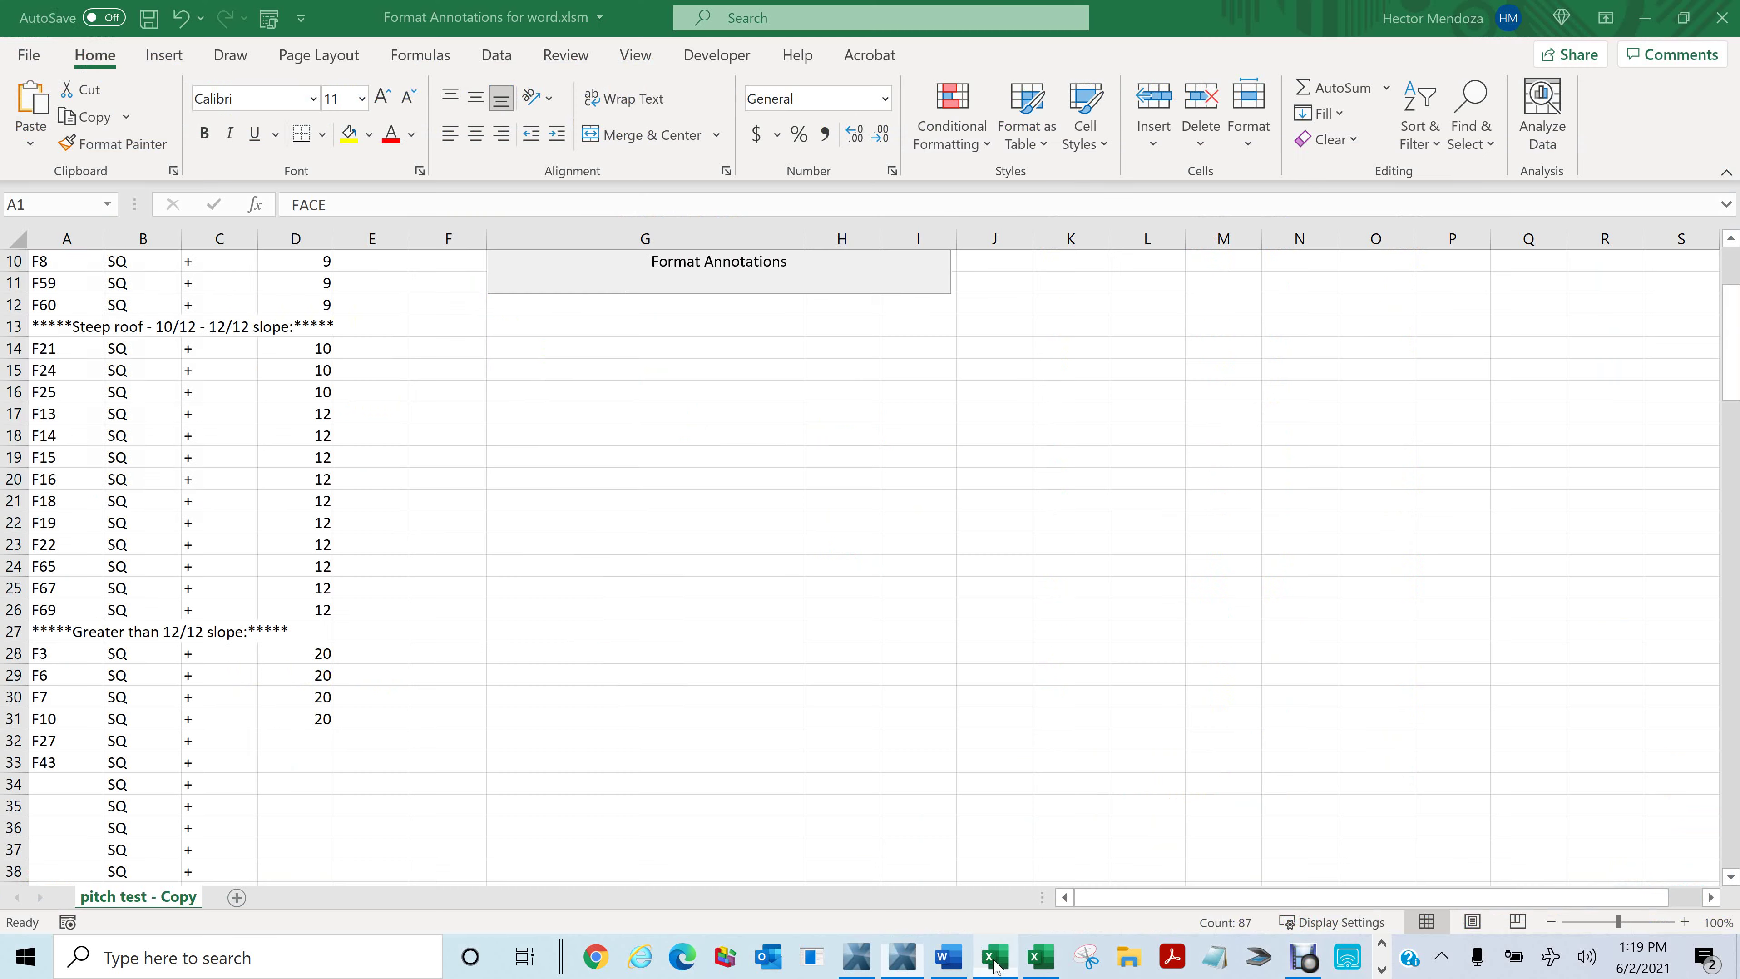
left_click(1722, 21)
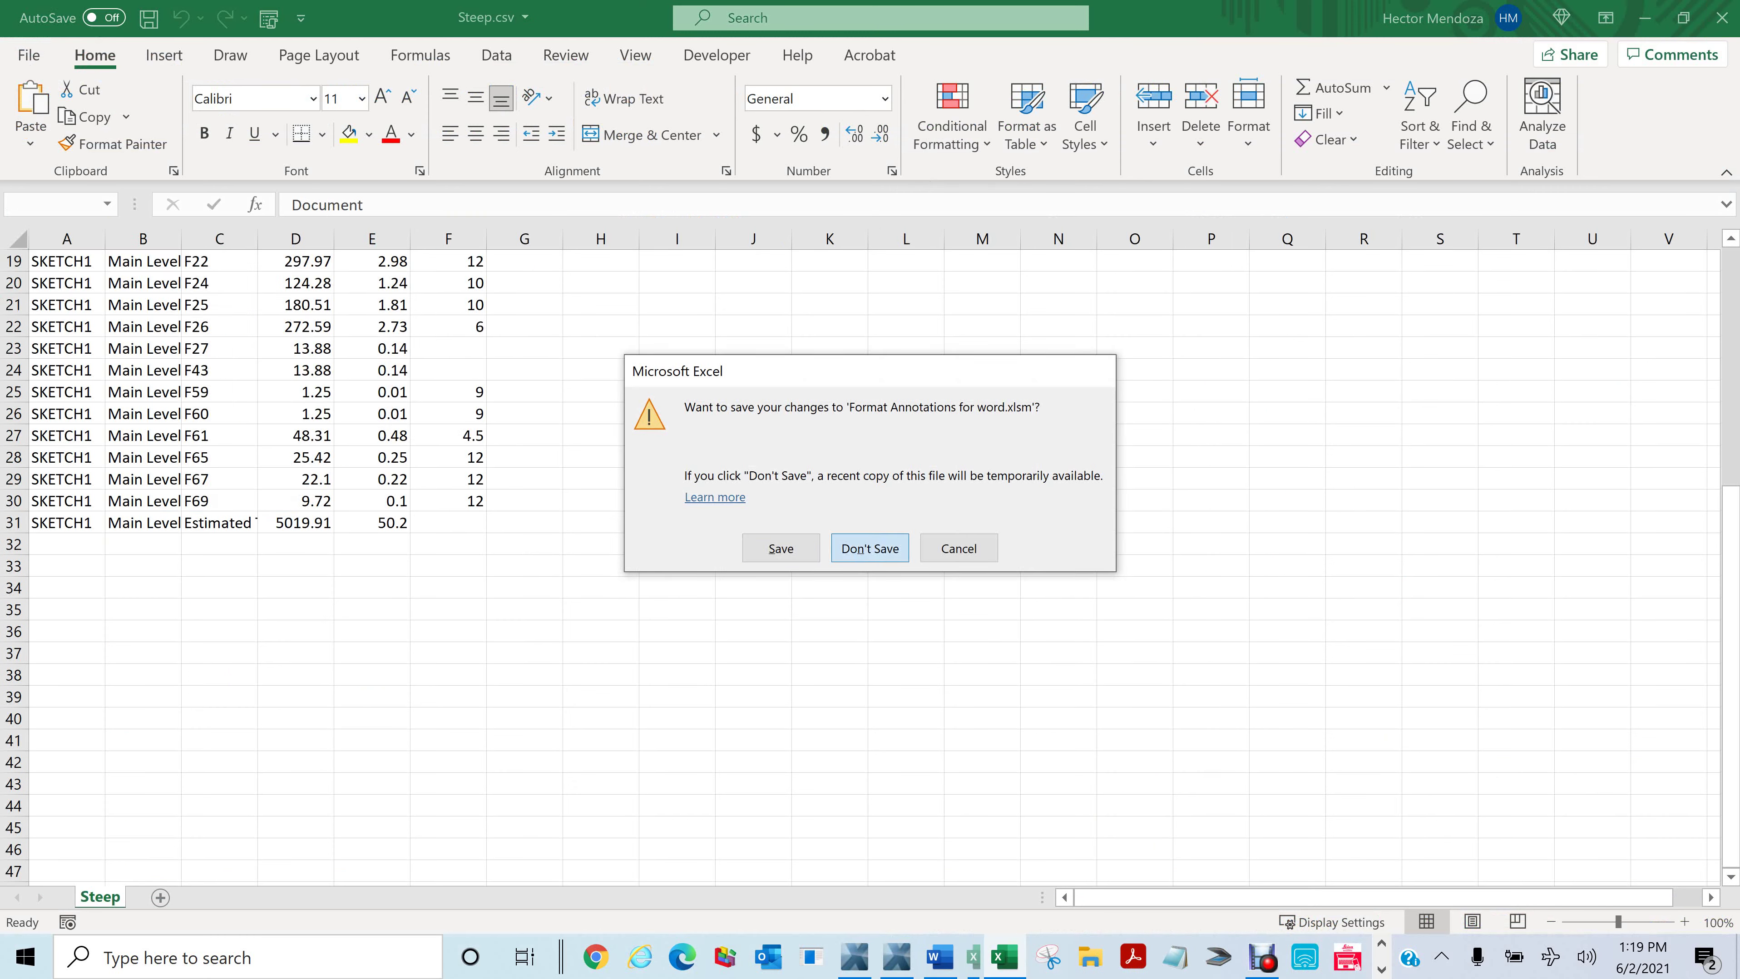
left_click(869, 548)
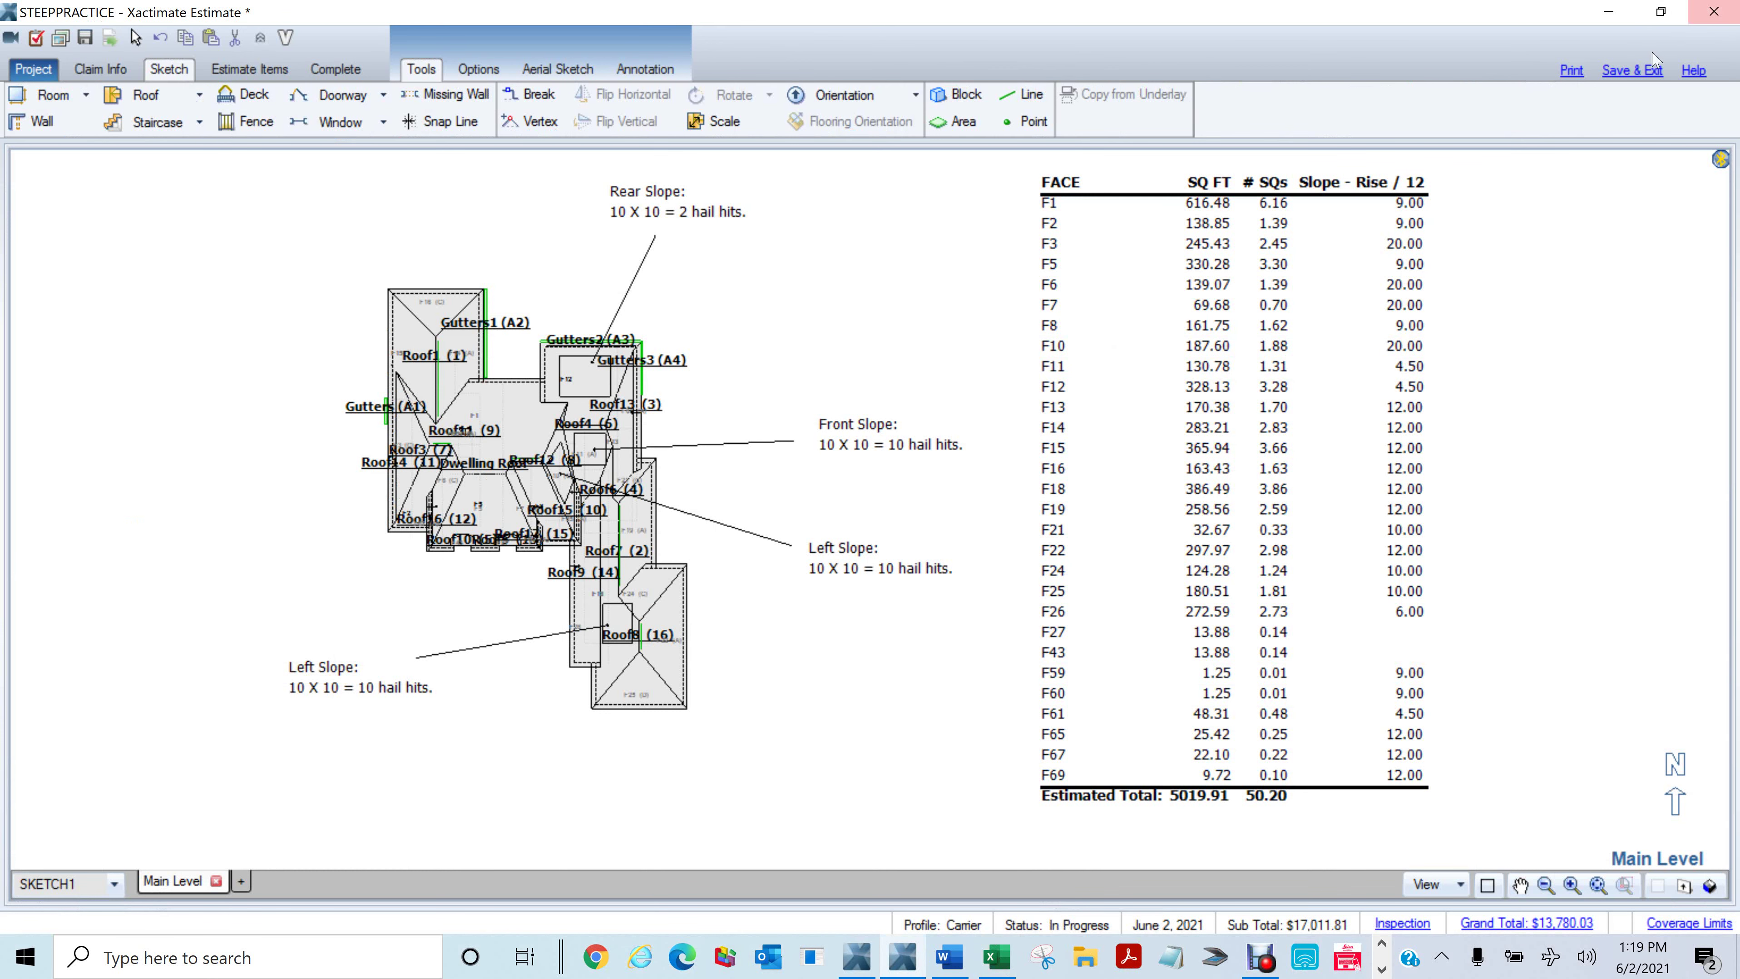
left_click(995, 958)
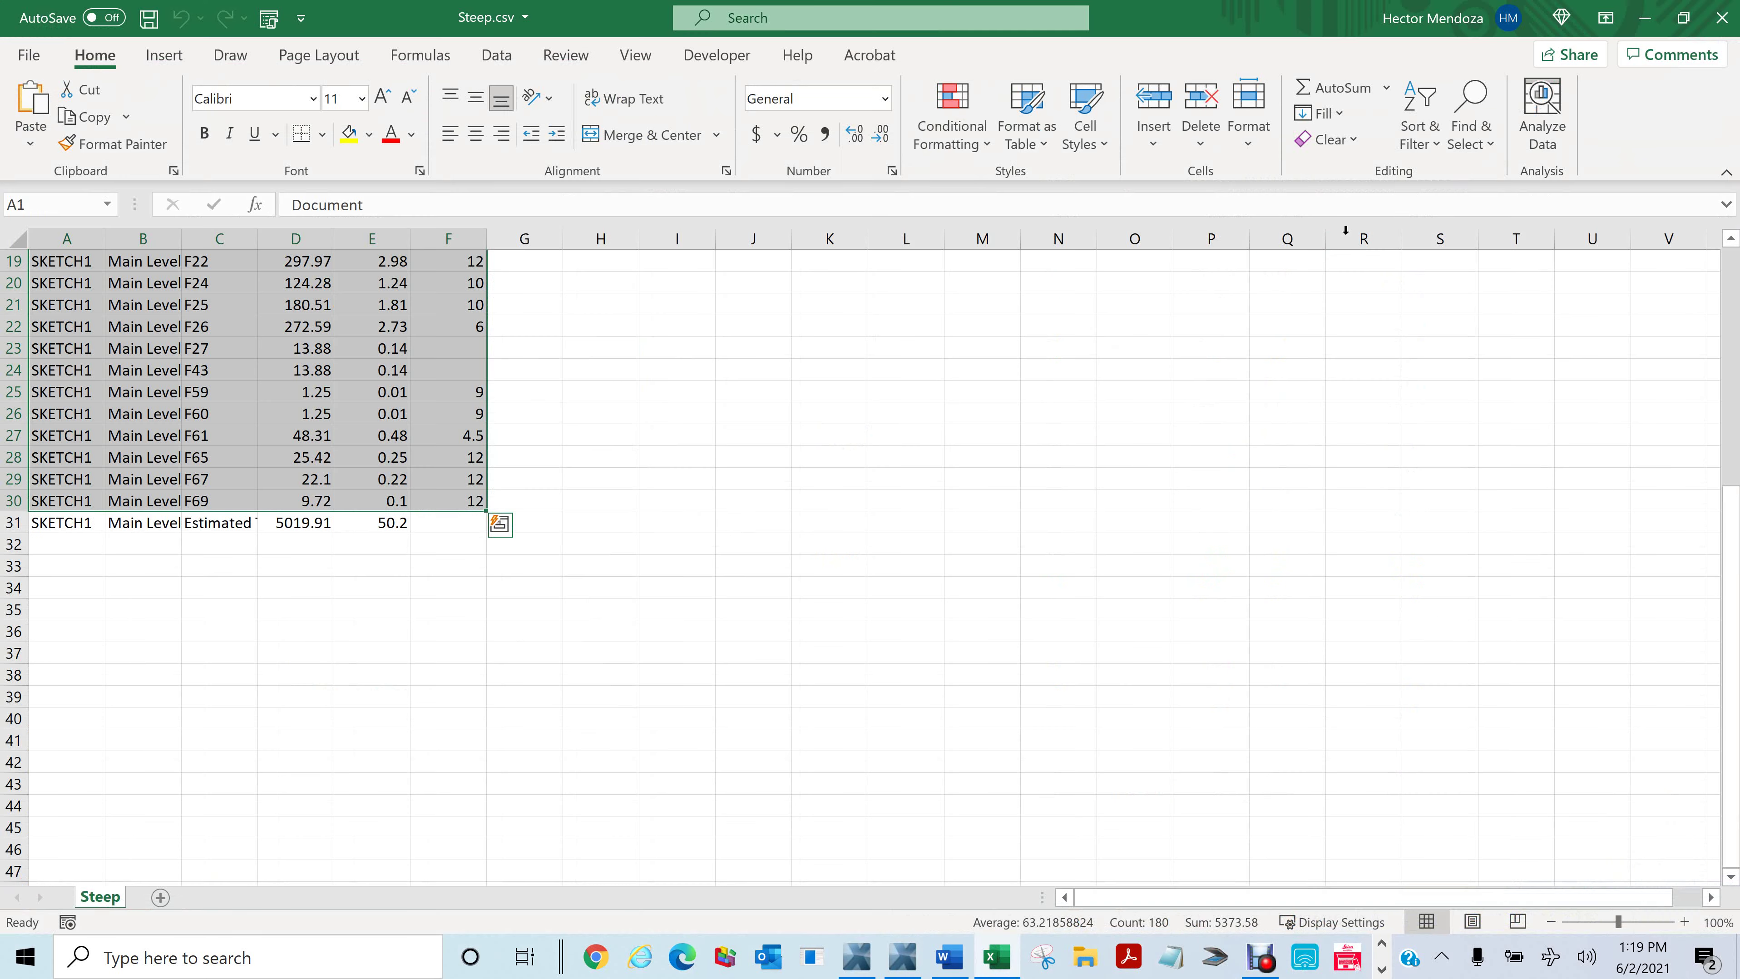
left_click(1719, 22)
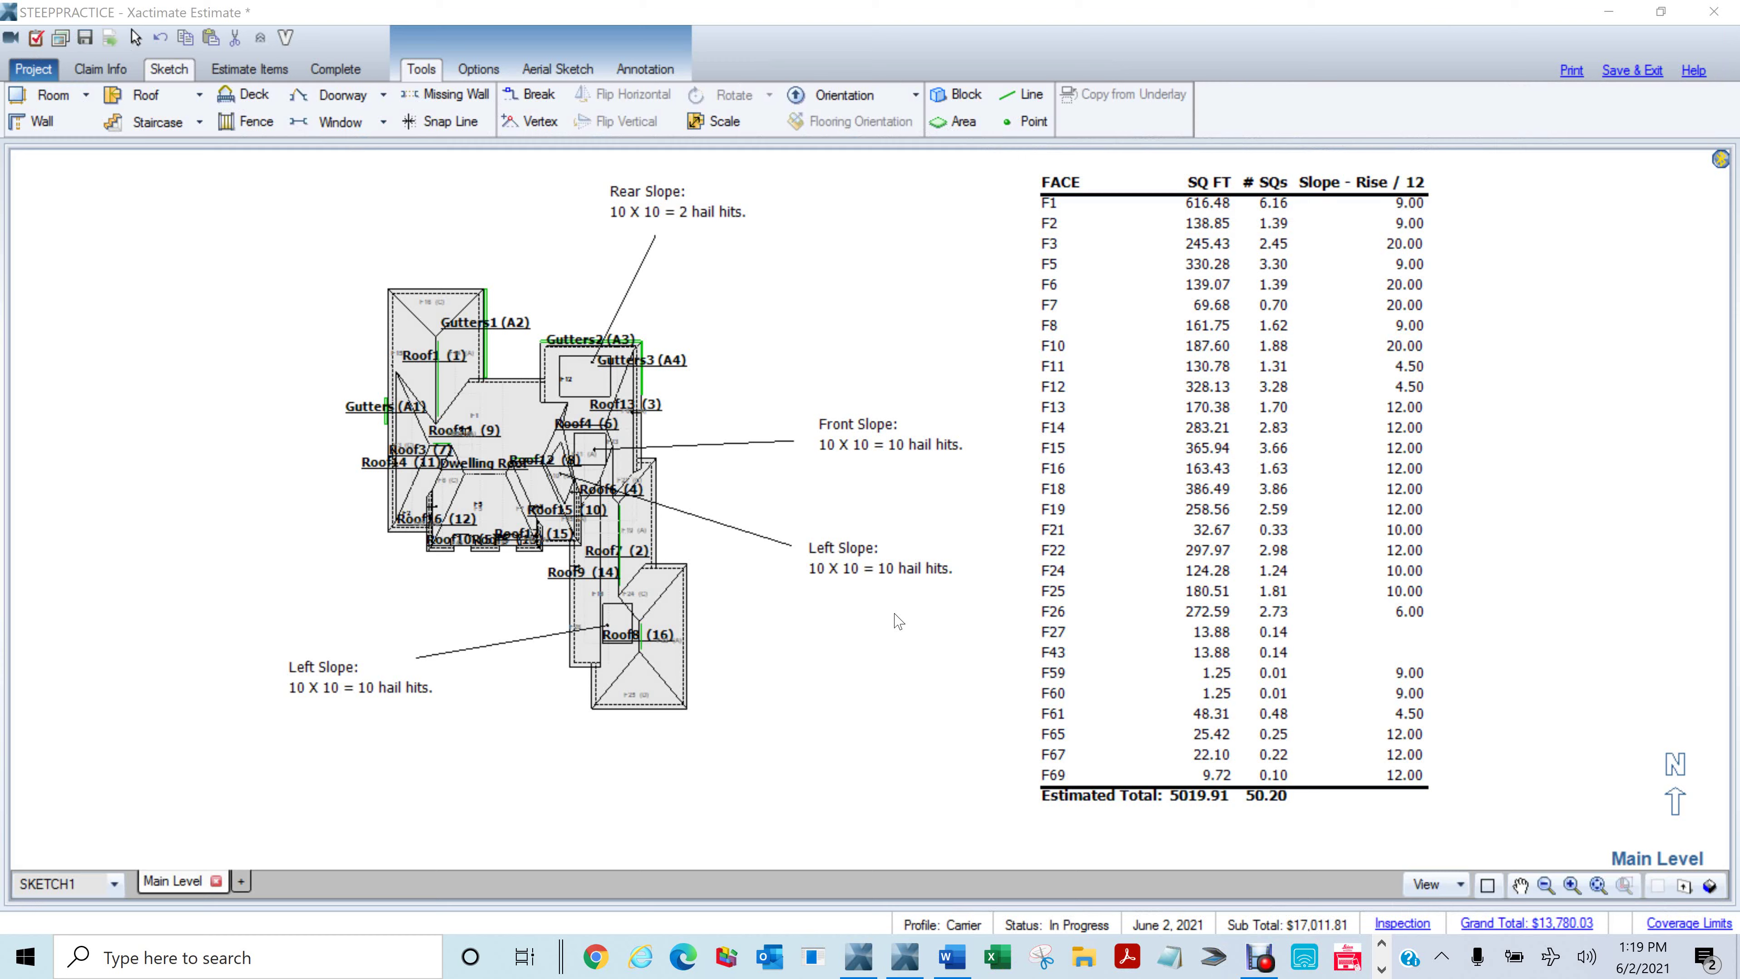
key("super+d")
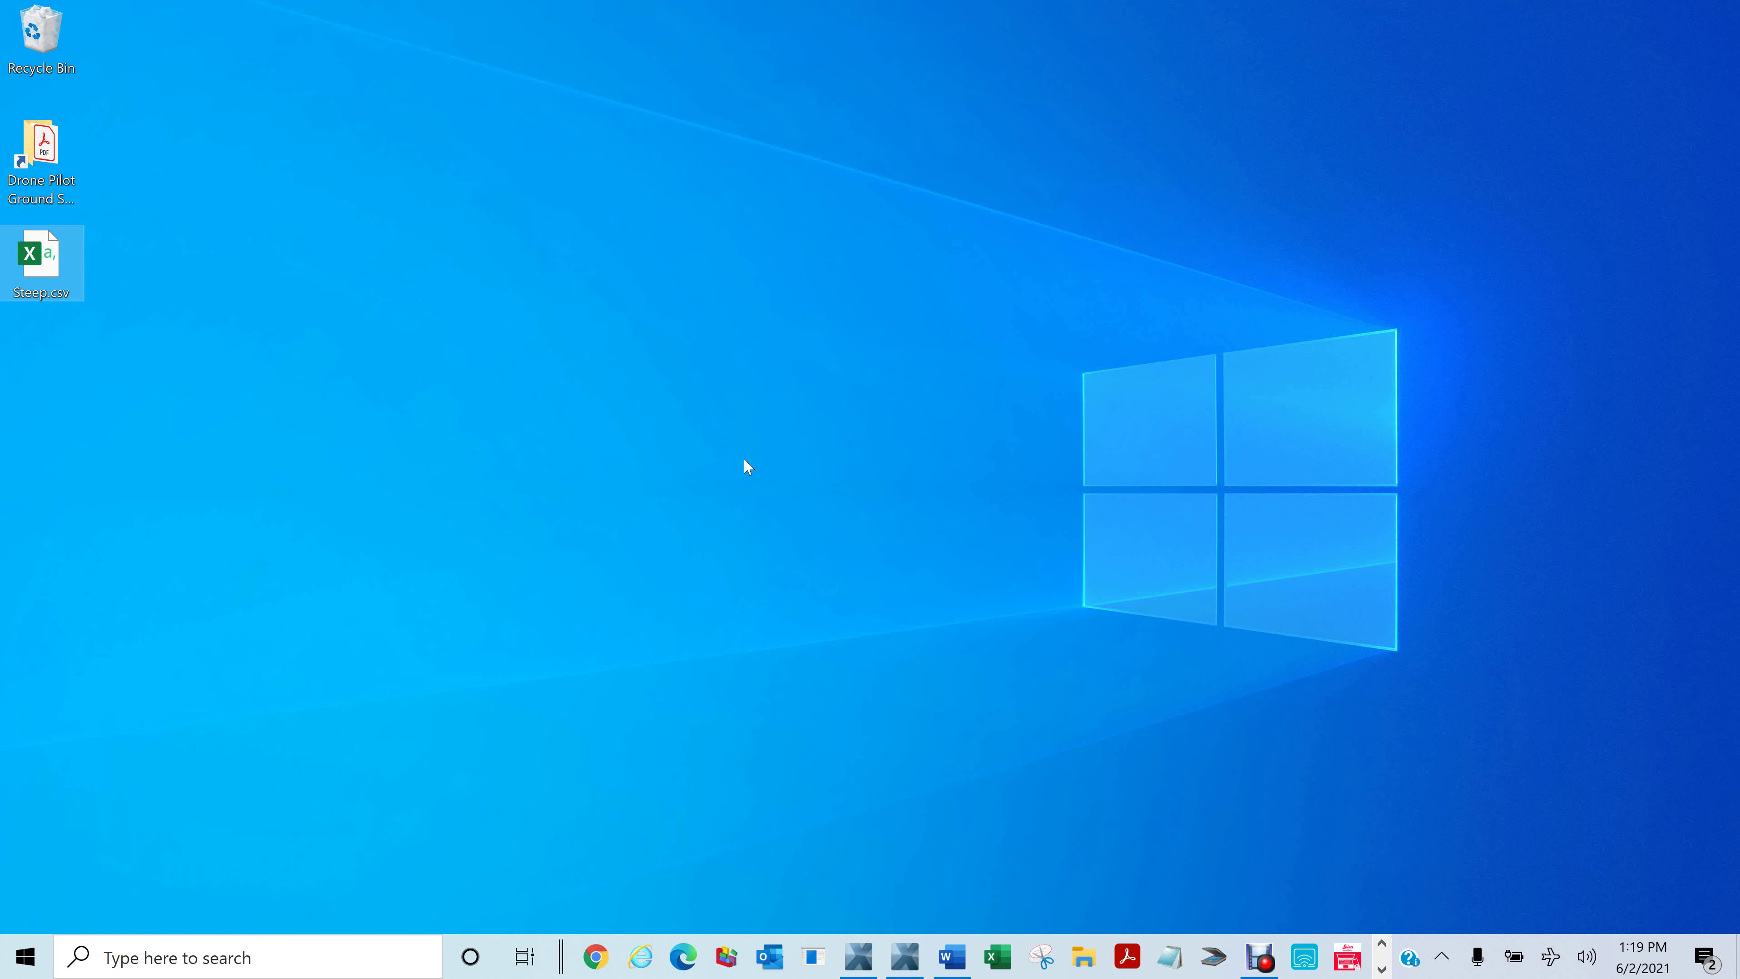
Step: Open the new Steep.csv and Format Annotations for word.xlsm, snapping the latter to the right half
double_click(48, 264)
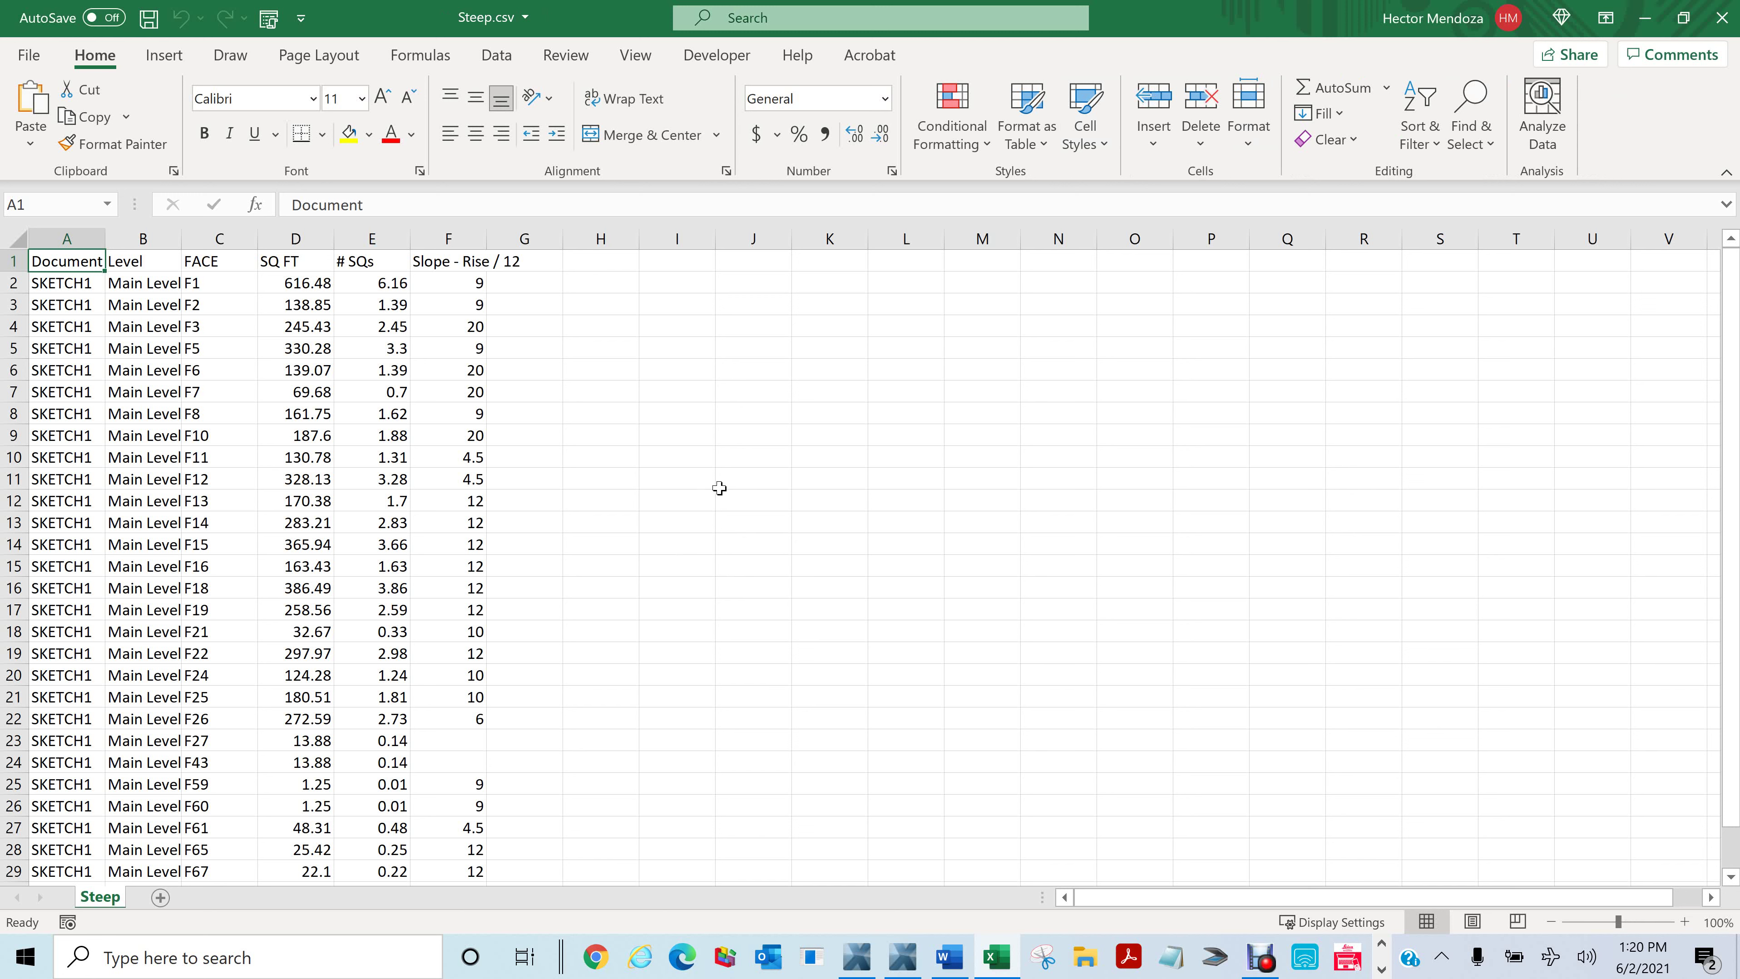
left_click(995, 966)
right_click(995, 966)
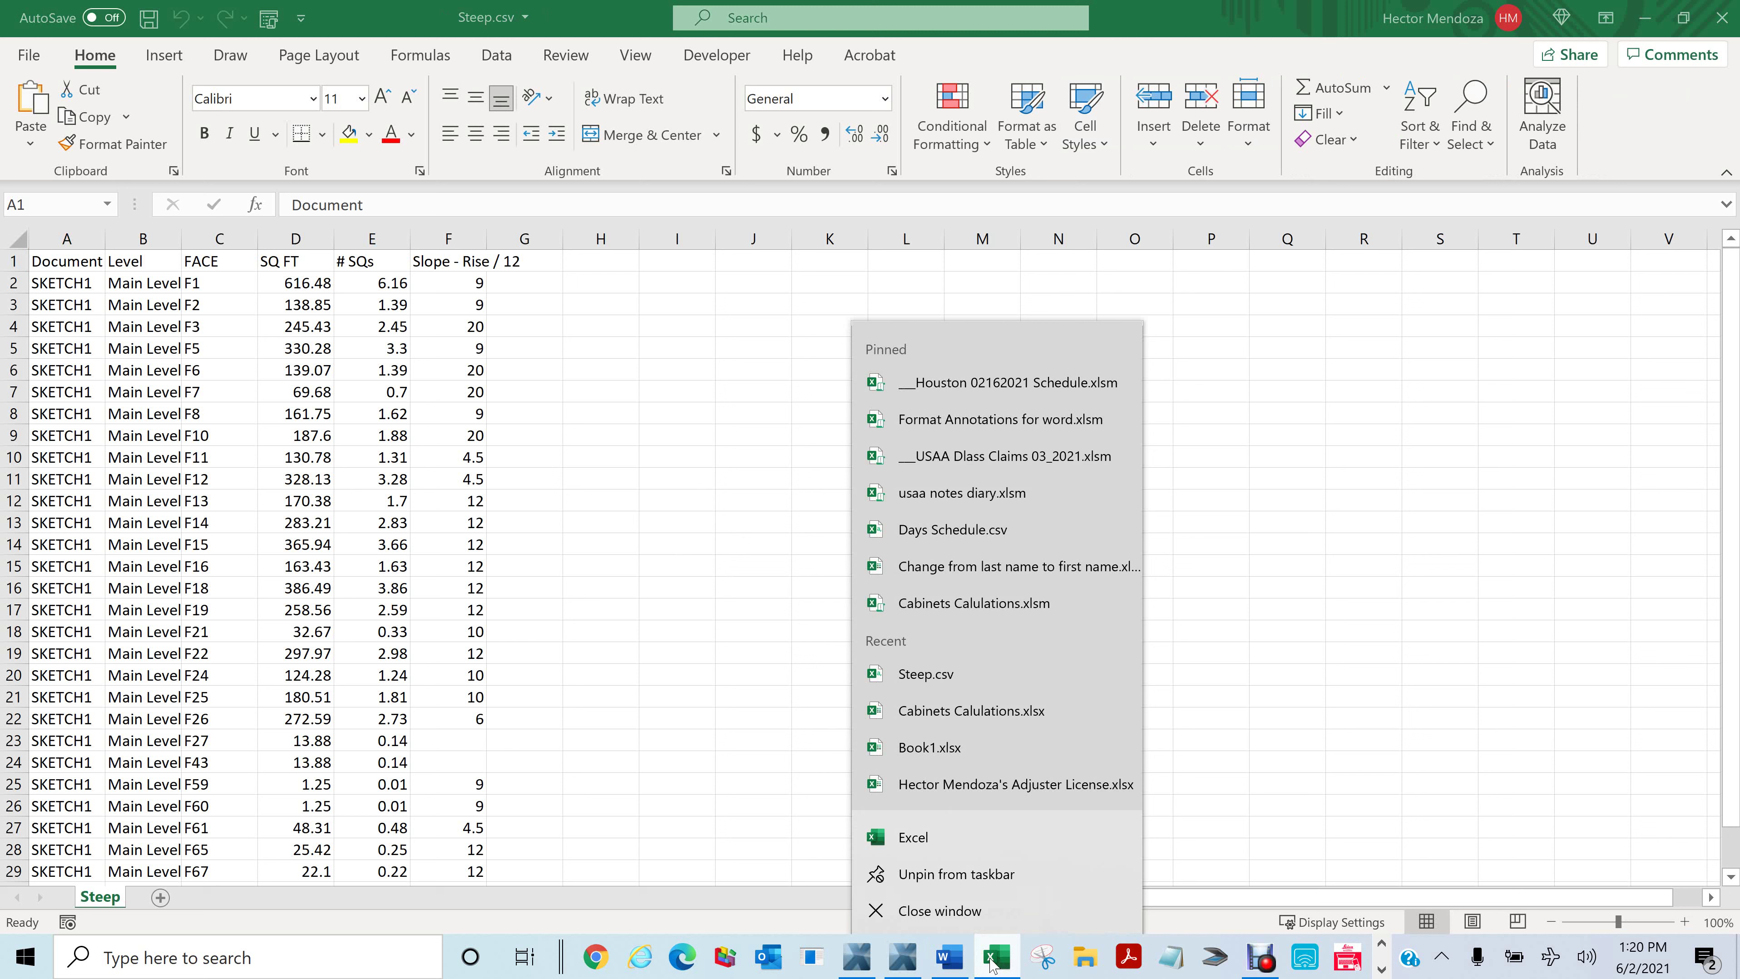
left_click(1015, 425)
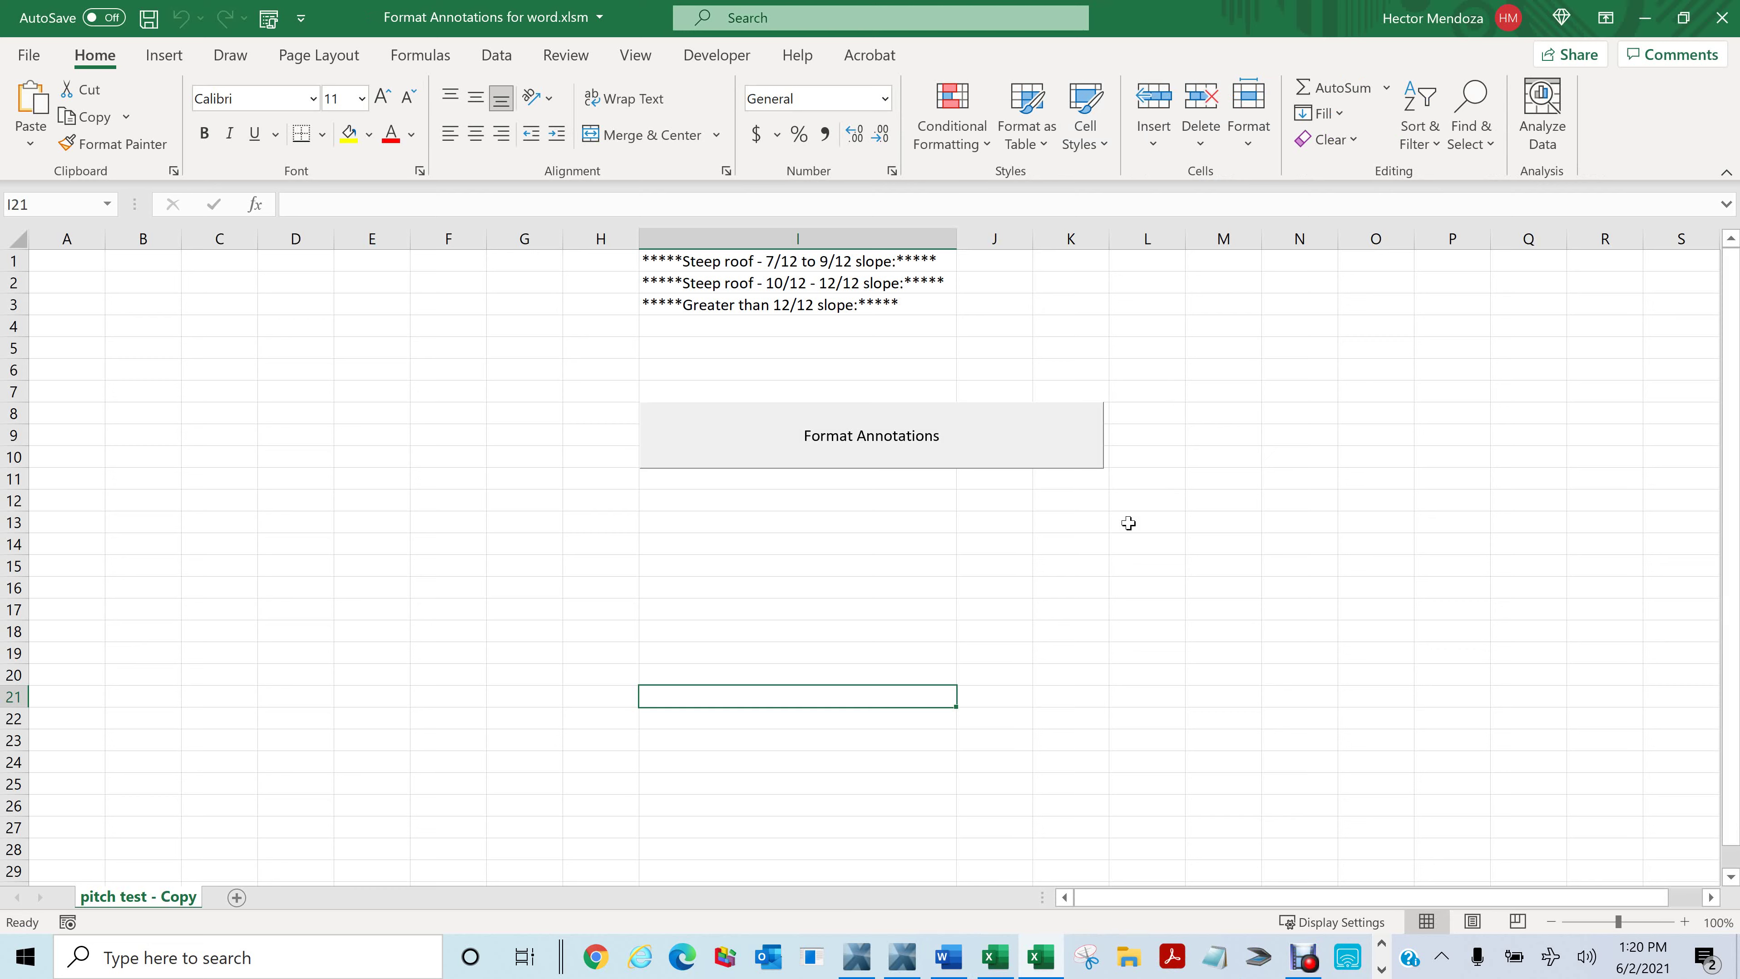
key("super+Right")
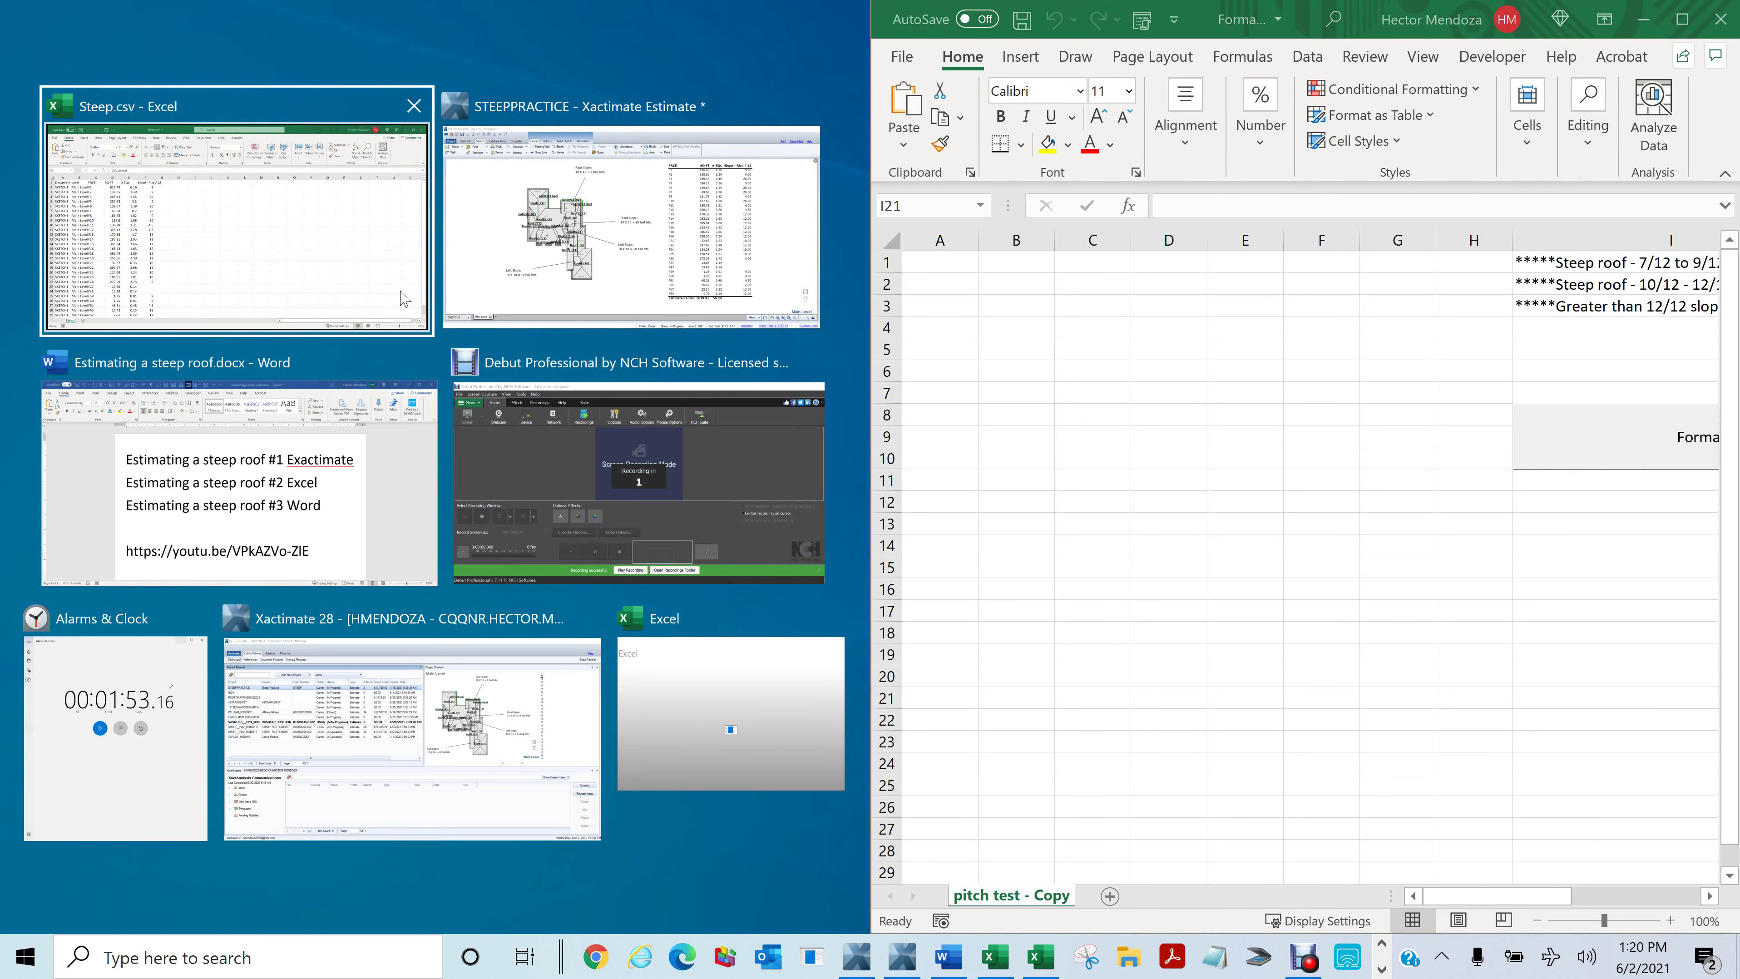
Step: Copy the Steep data range A1:F31 into cell A1 of the pitch test - Copy sheet
left_click(340, 276)
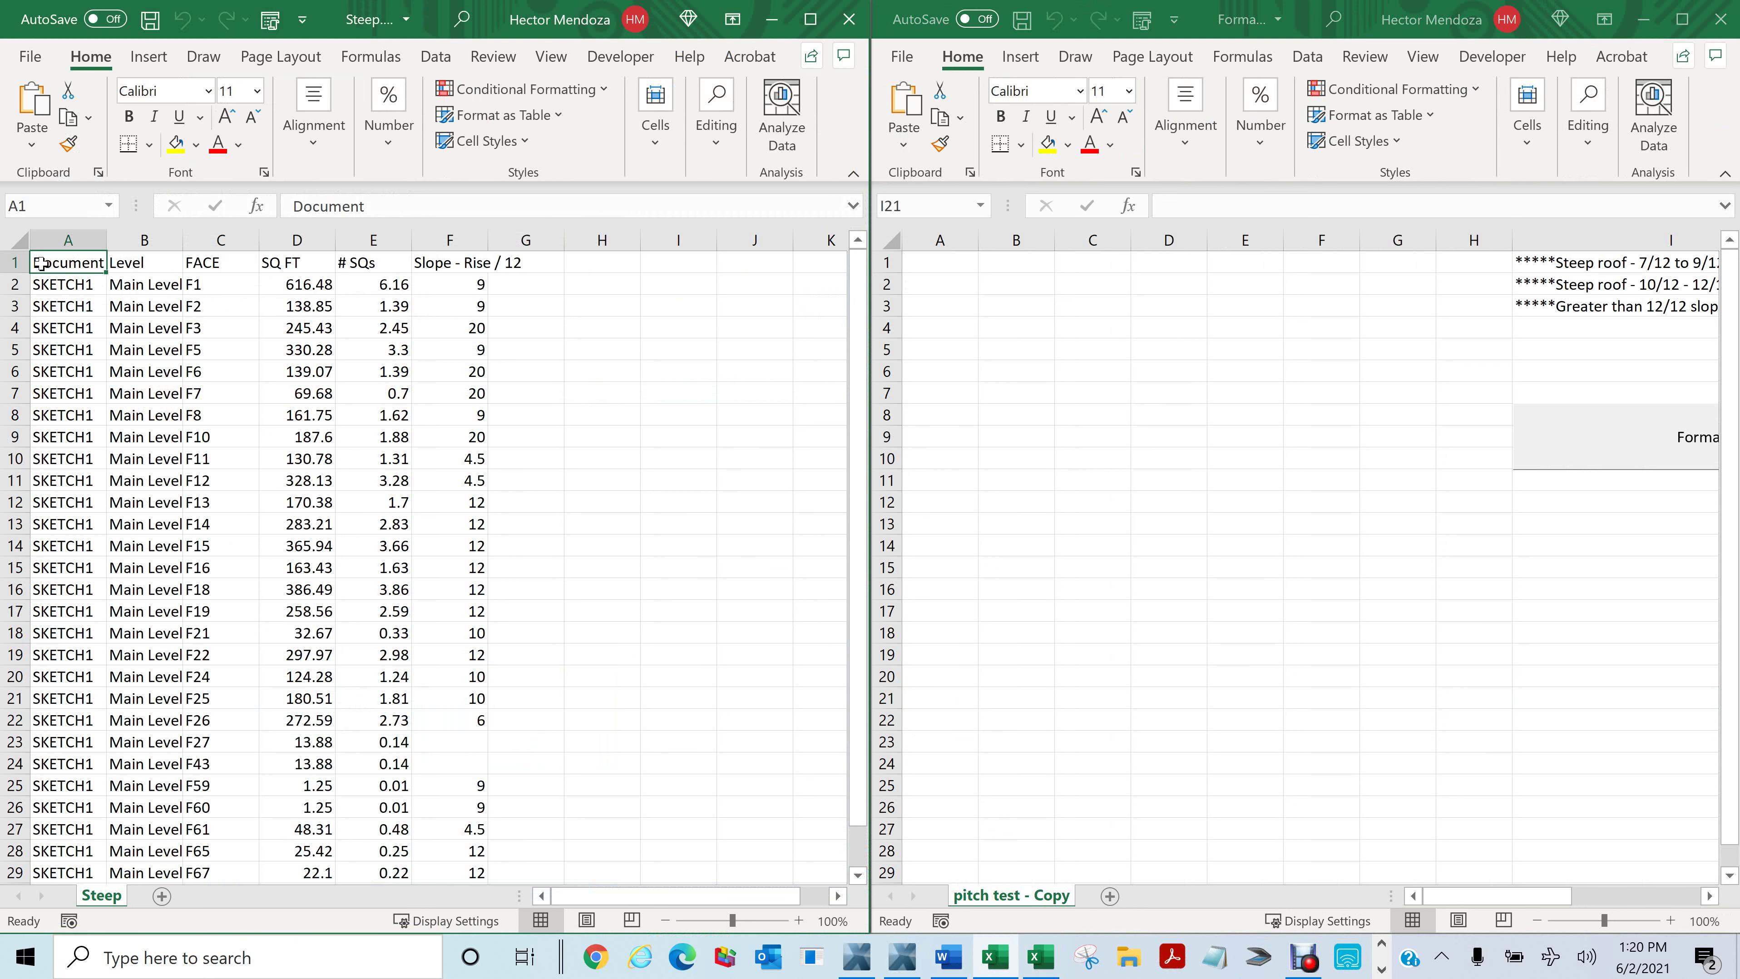
scroll(575, 427, "down", 4)
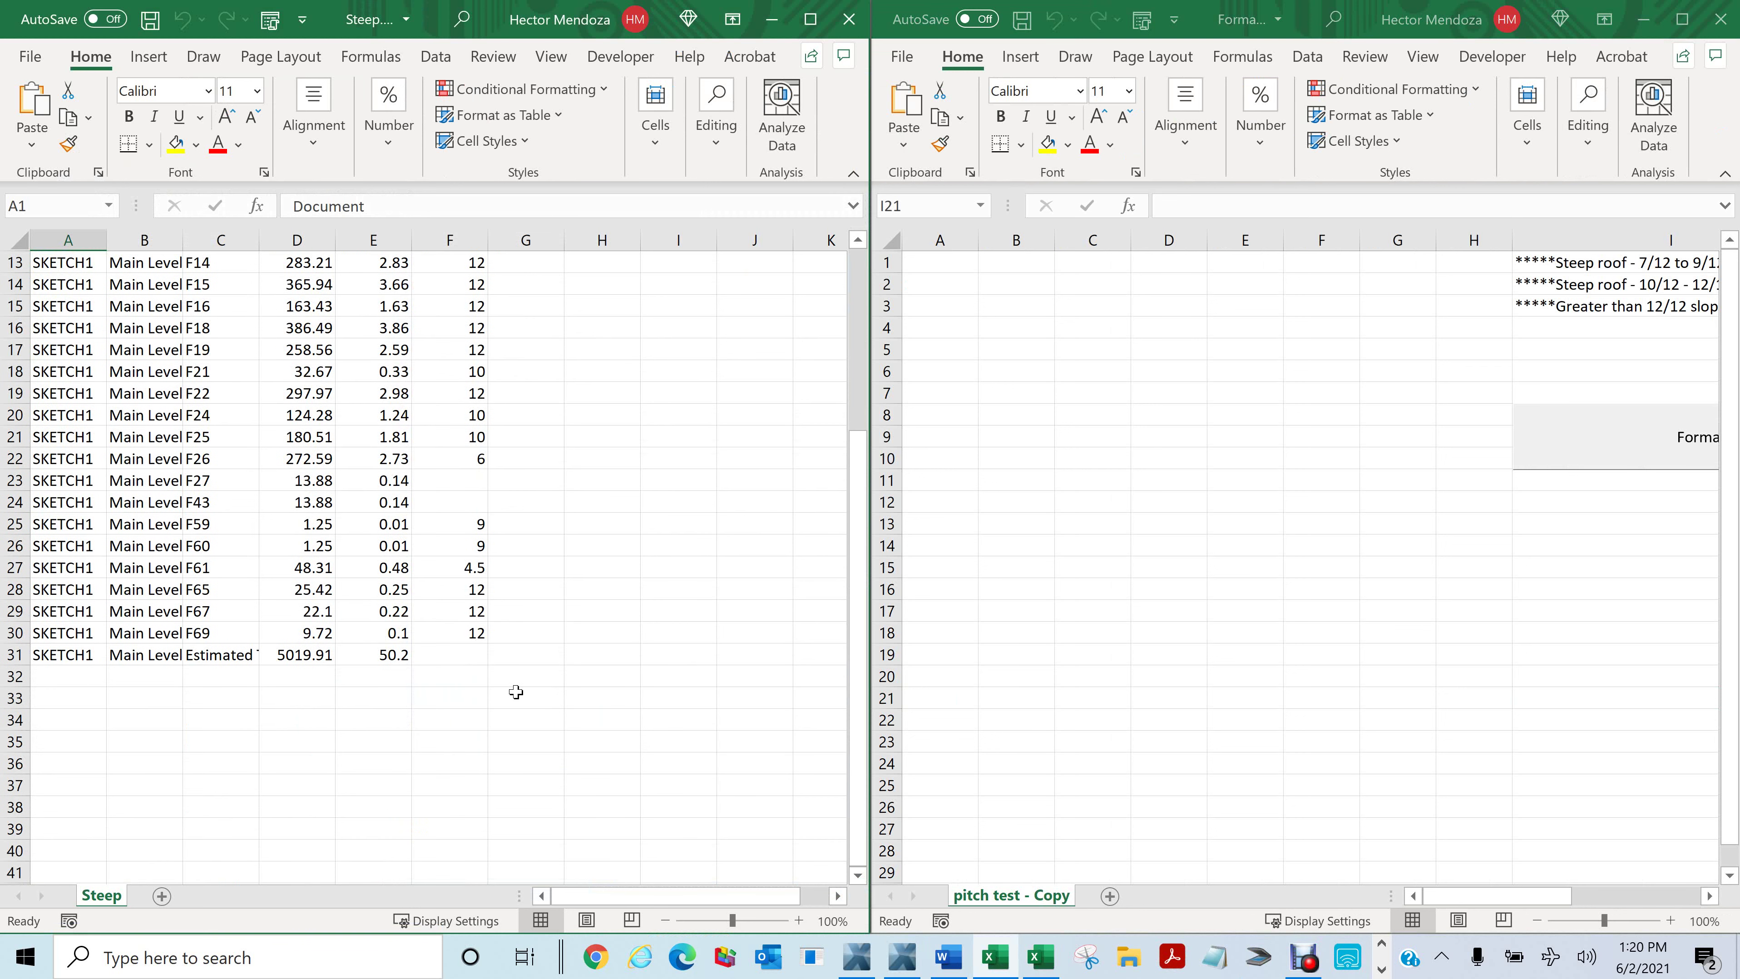
left_click(461, 652, "shift")
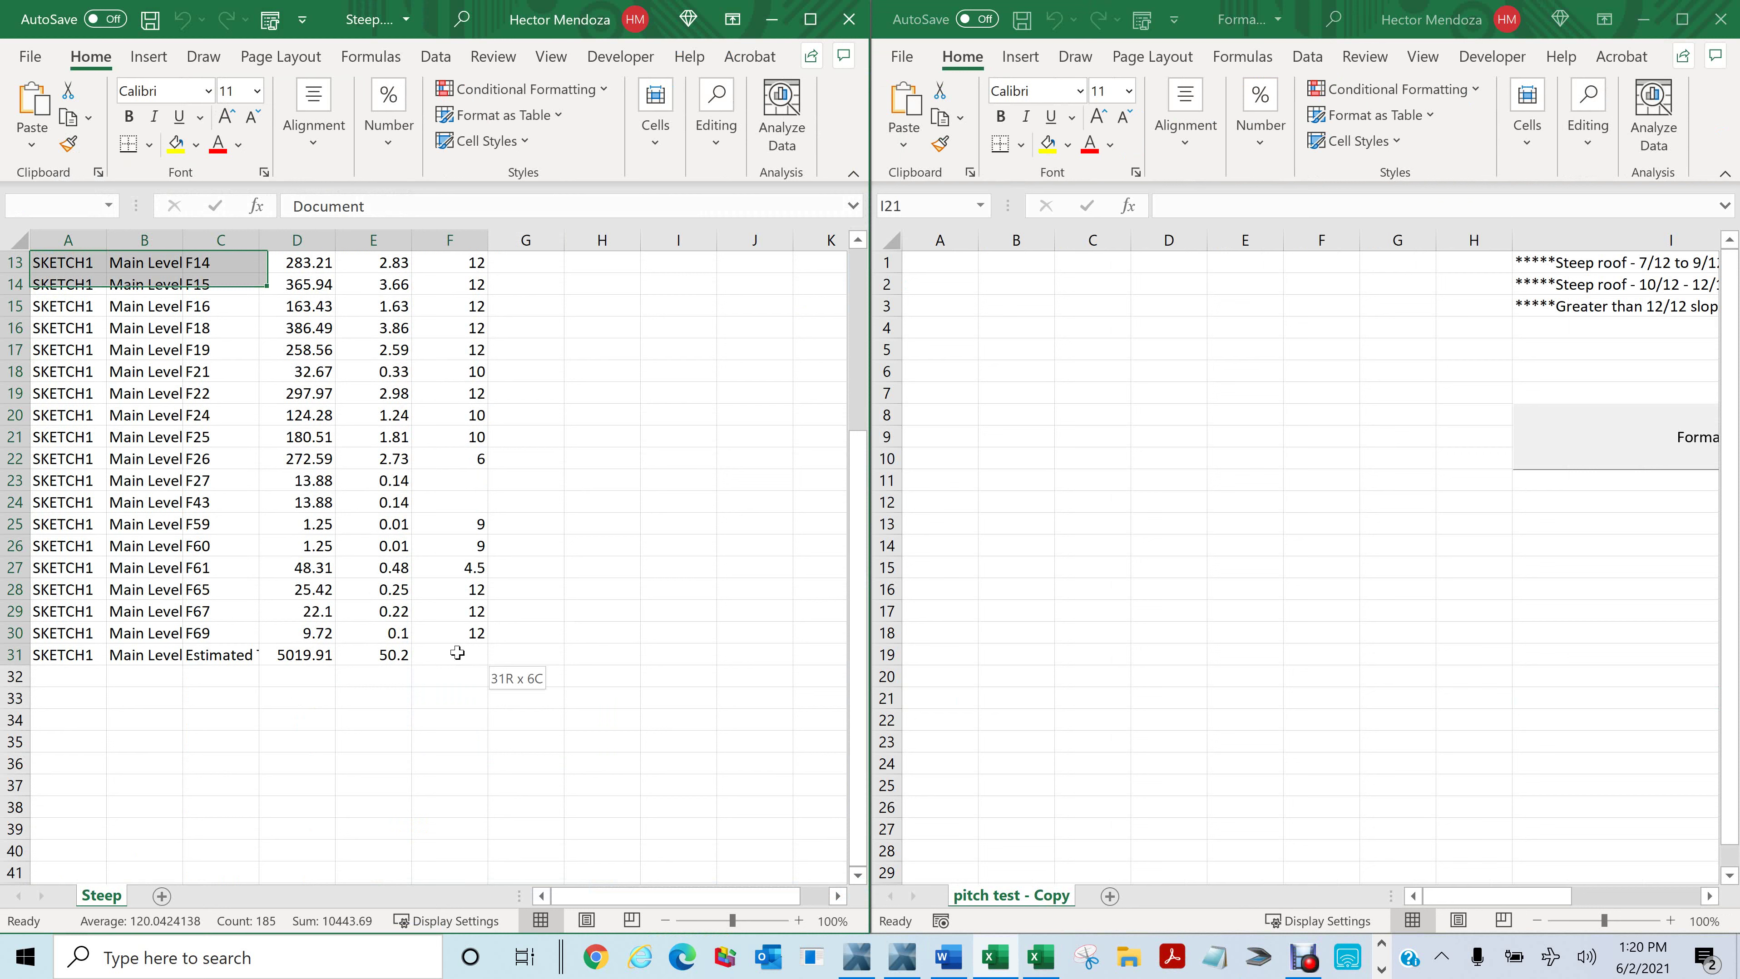
key("ctrl+q")
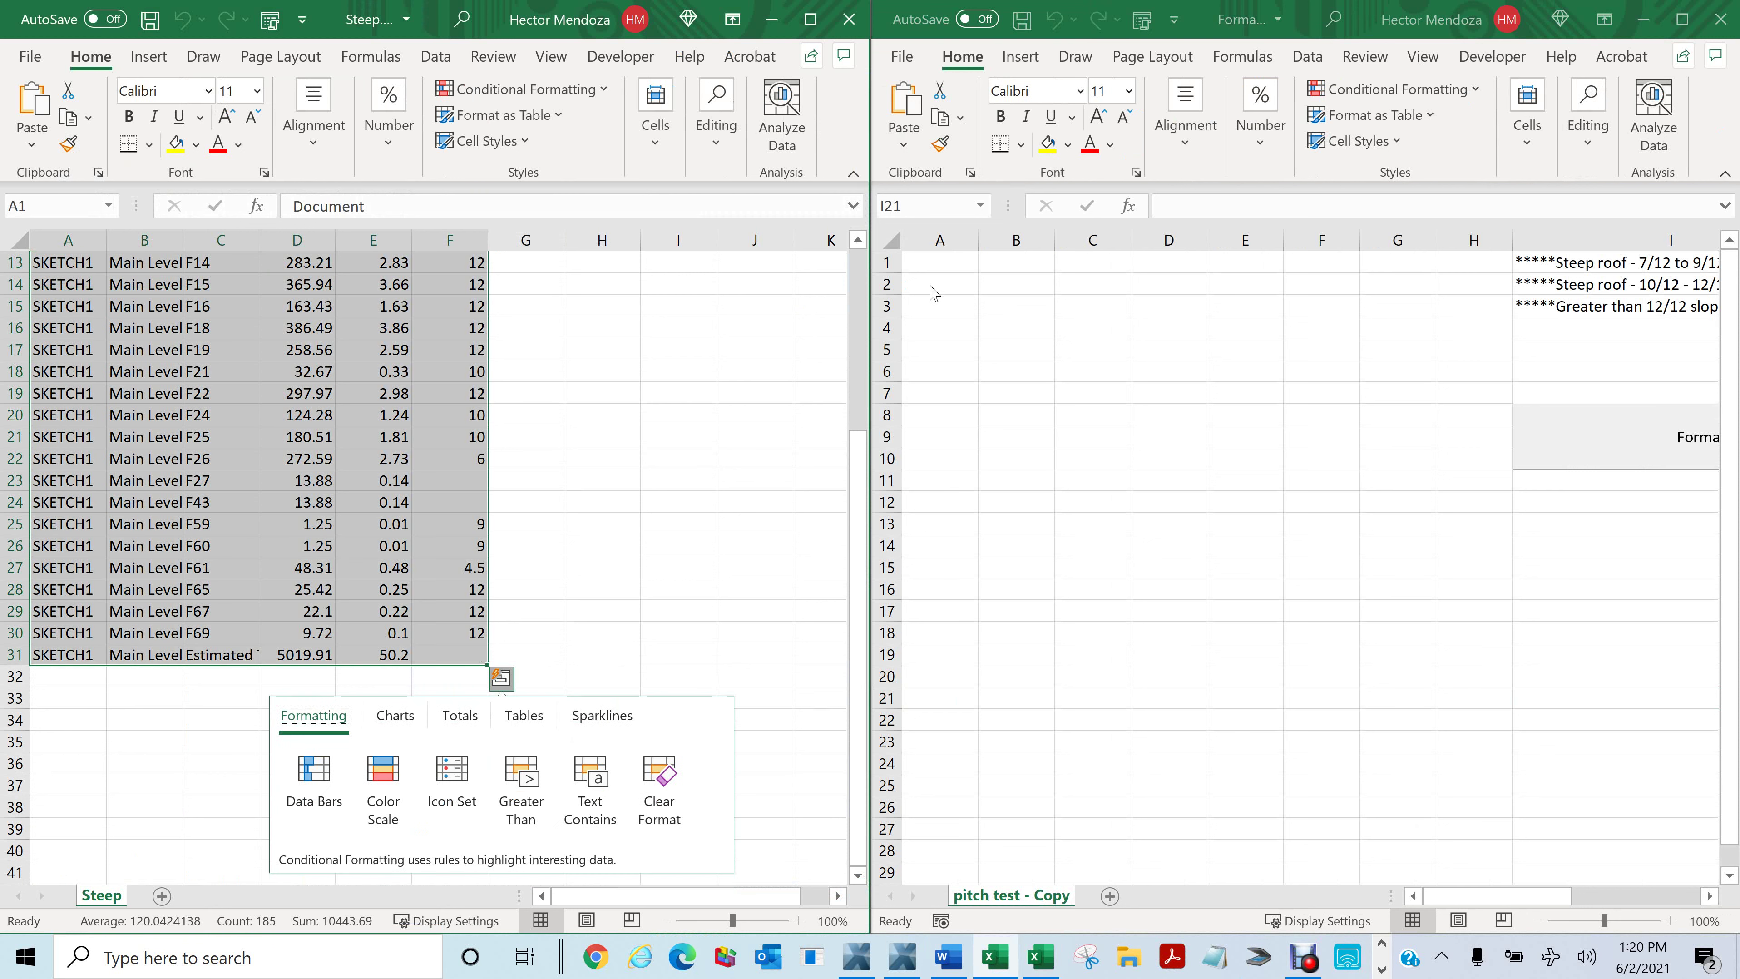
left_click(932, 266)
key("ctrl+v")
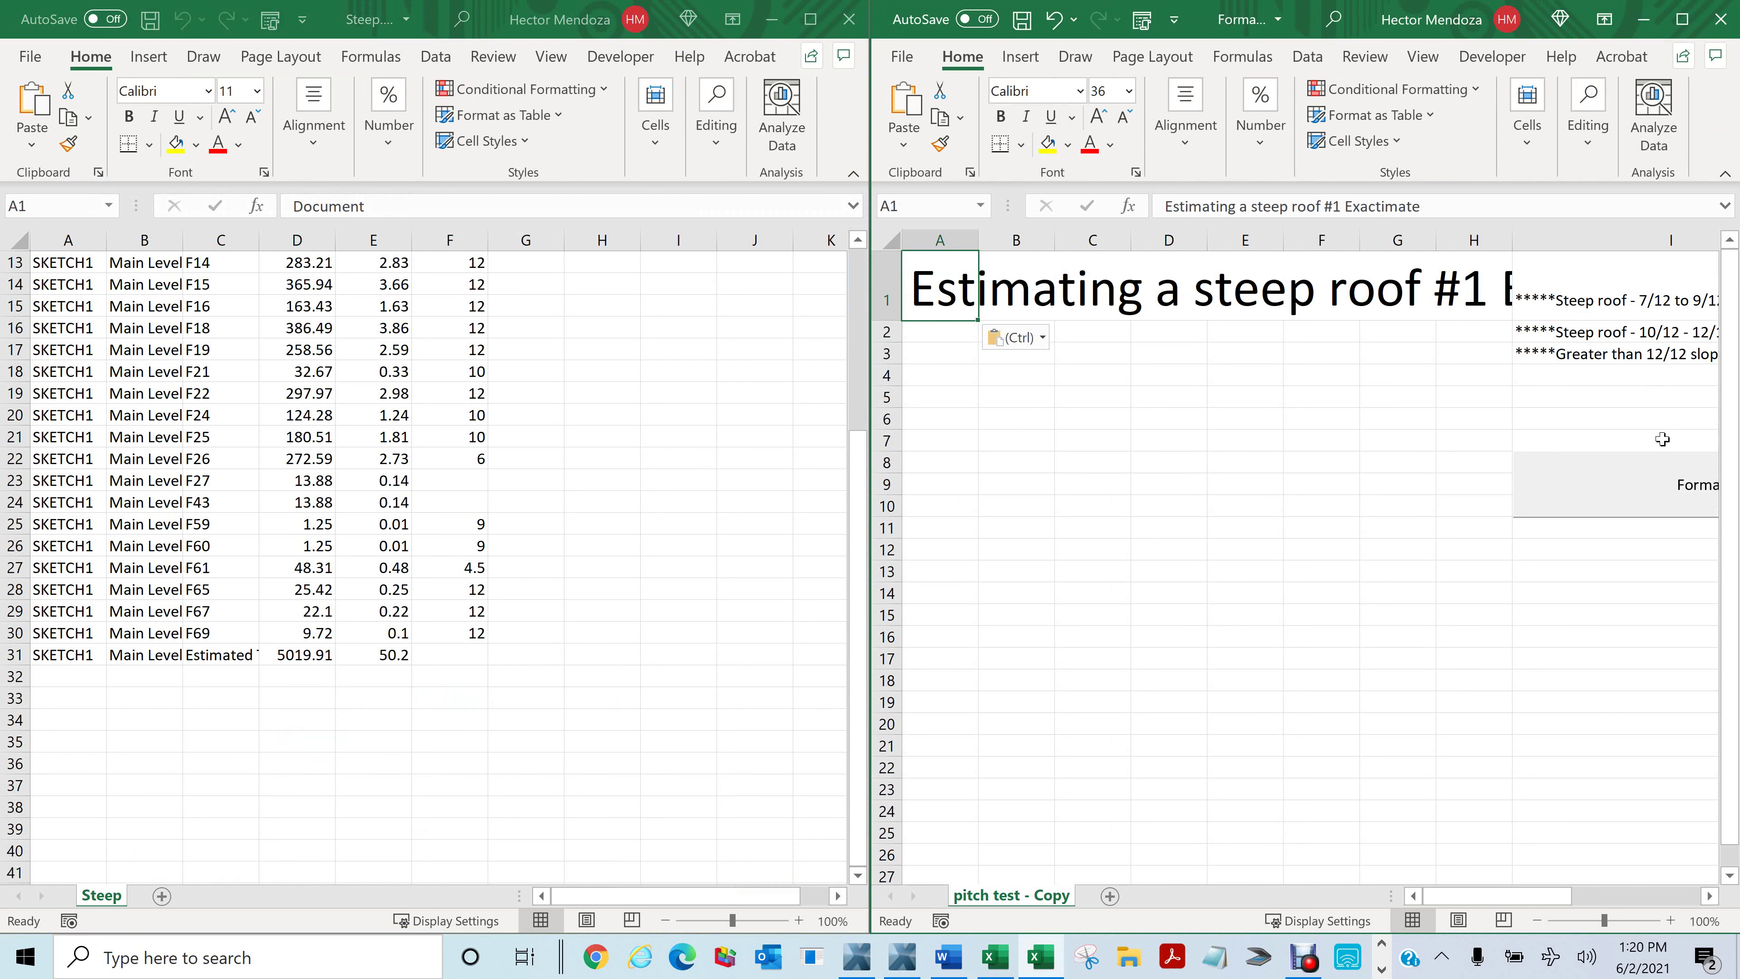
key("ctrl+z")
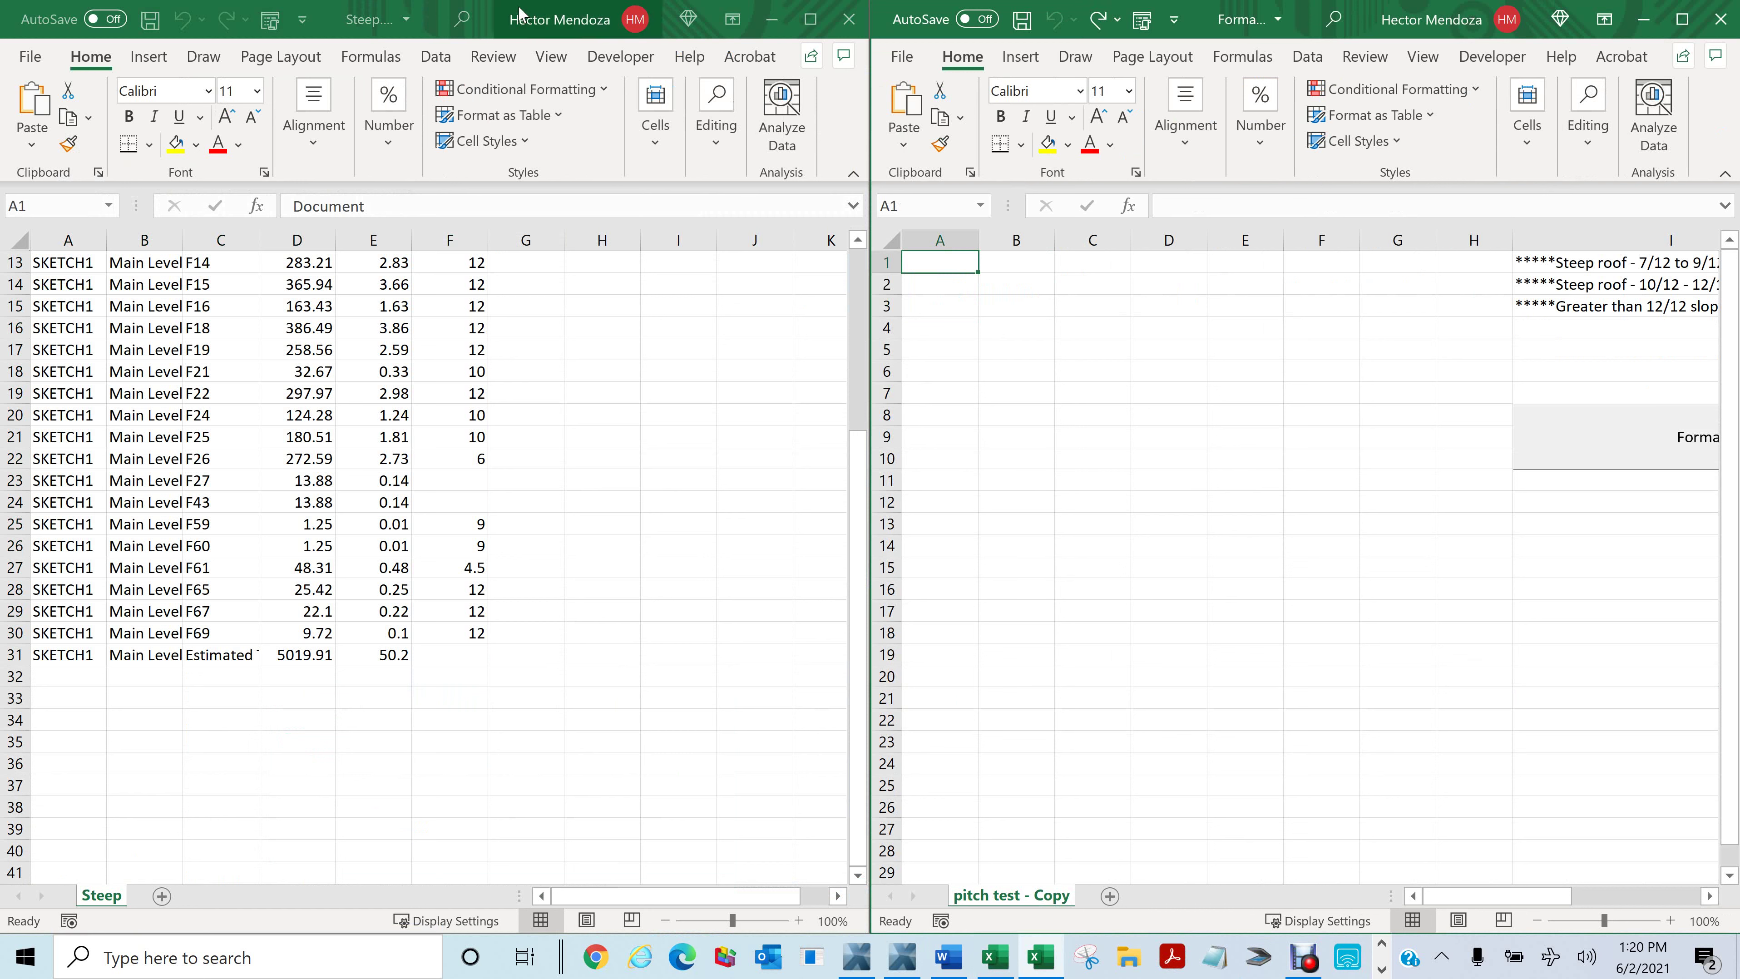
left_click(490, 19)
key("ctrl+c")
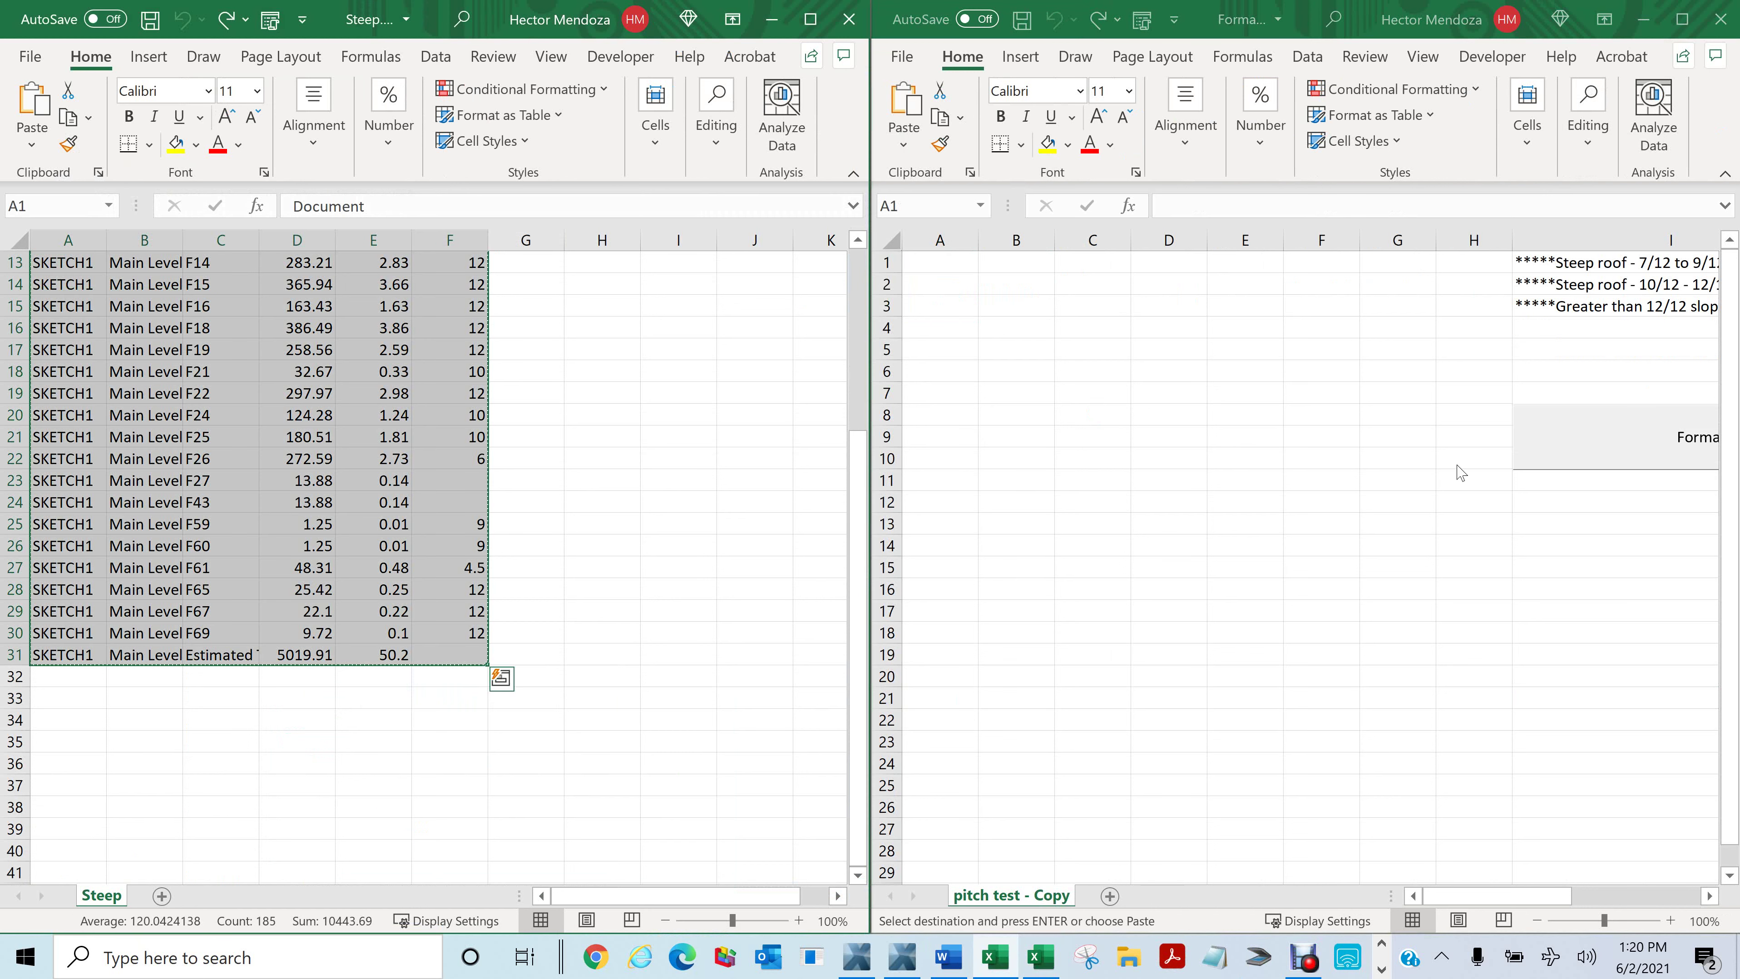
left_click(920, 263)
key("ctrl+v")
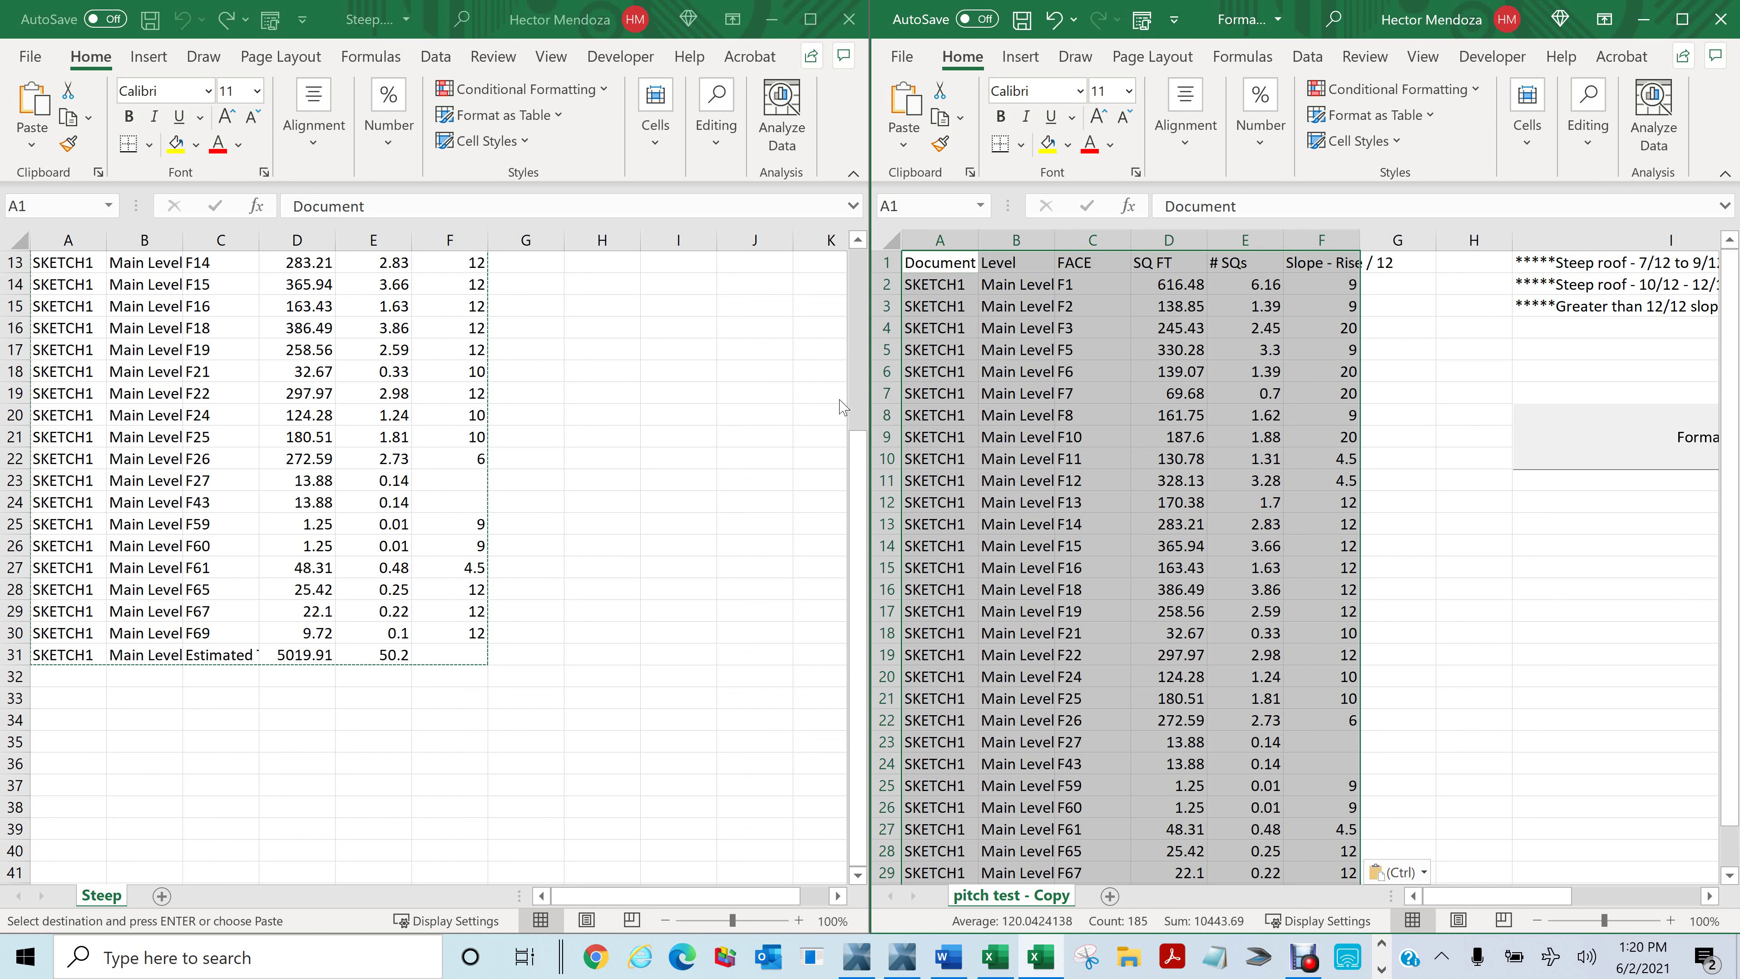
left_click_drag(857, 480, 856, 301)
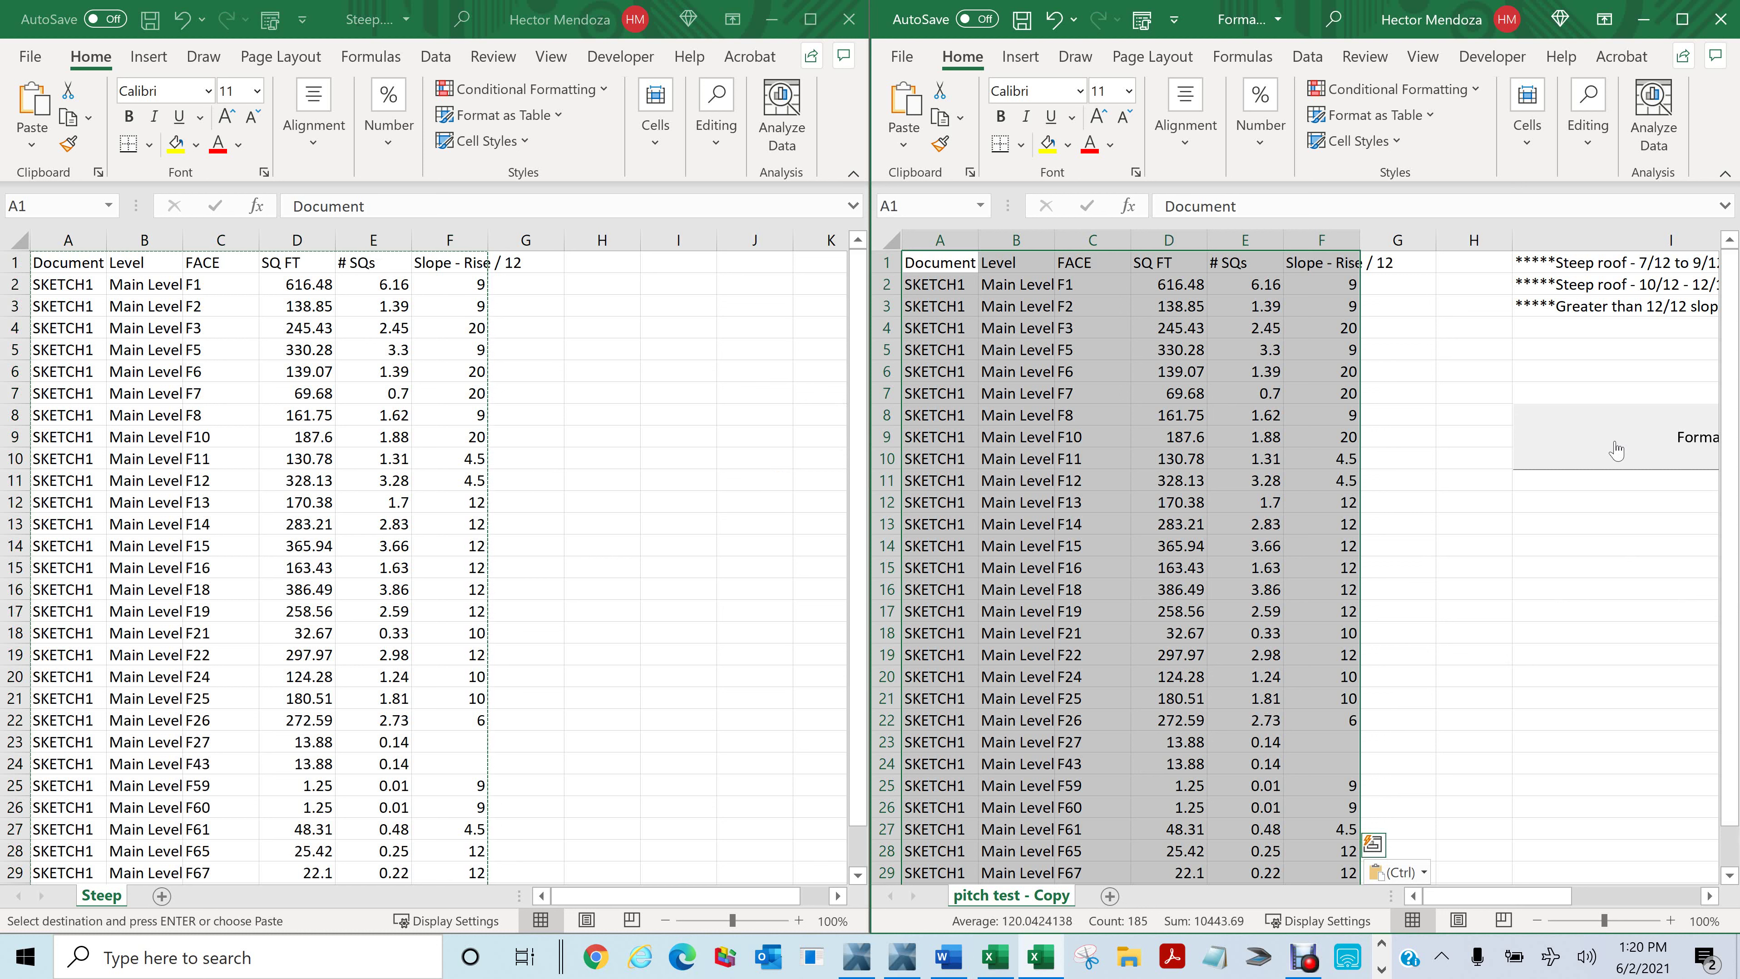
Step: Run the Format Annotations macro, then compare against Steep's Document, Level, SQ FT, # SQs and slope columns
left_click(1642, 452)
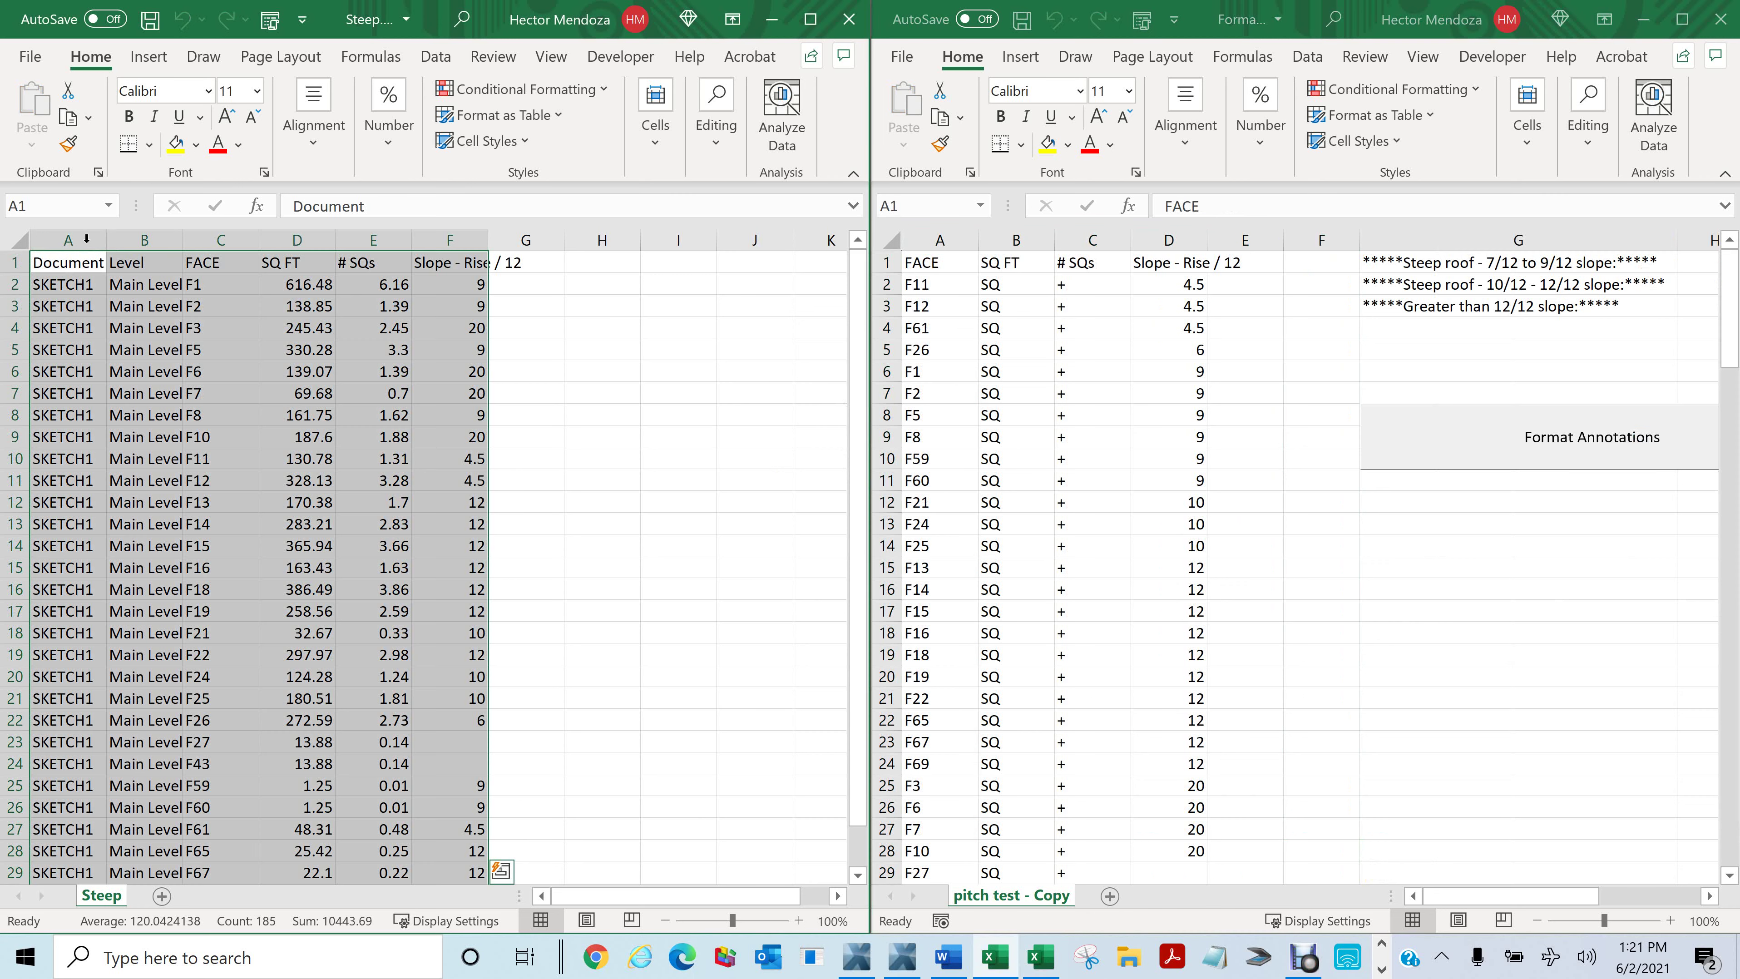
left_click_drag(67, 239, 138, 223)
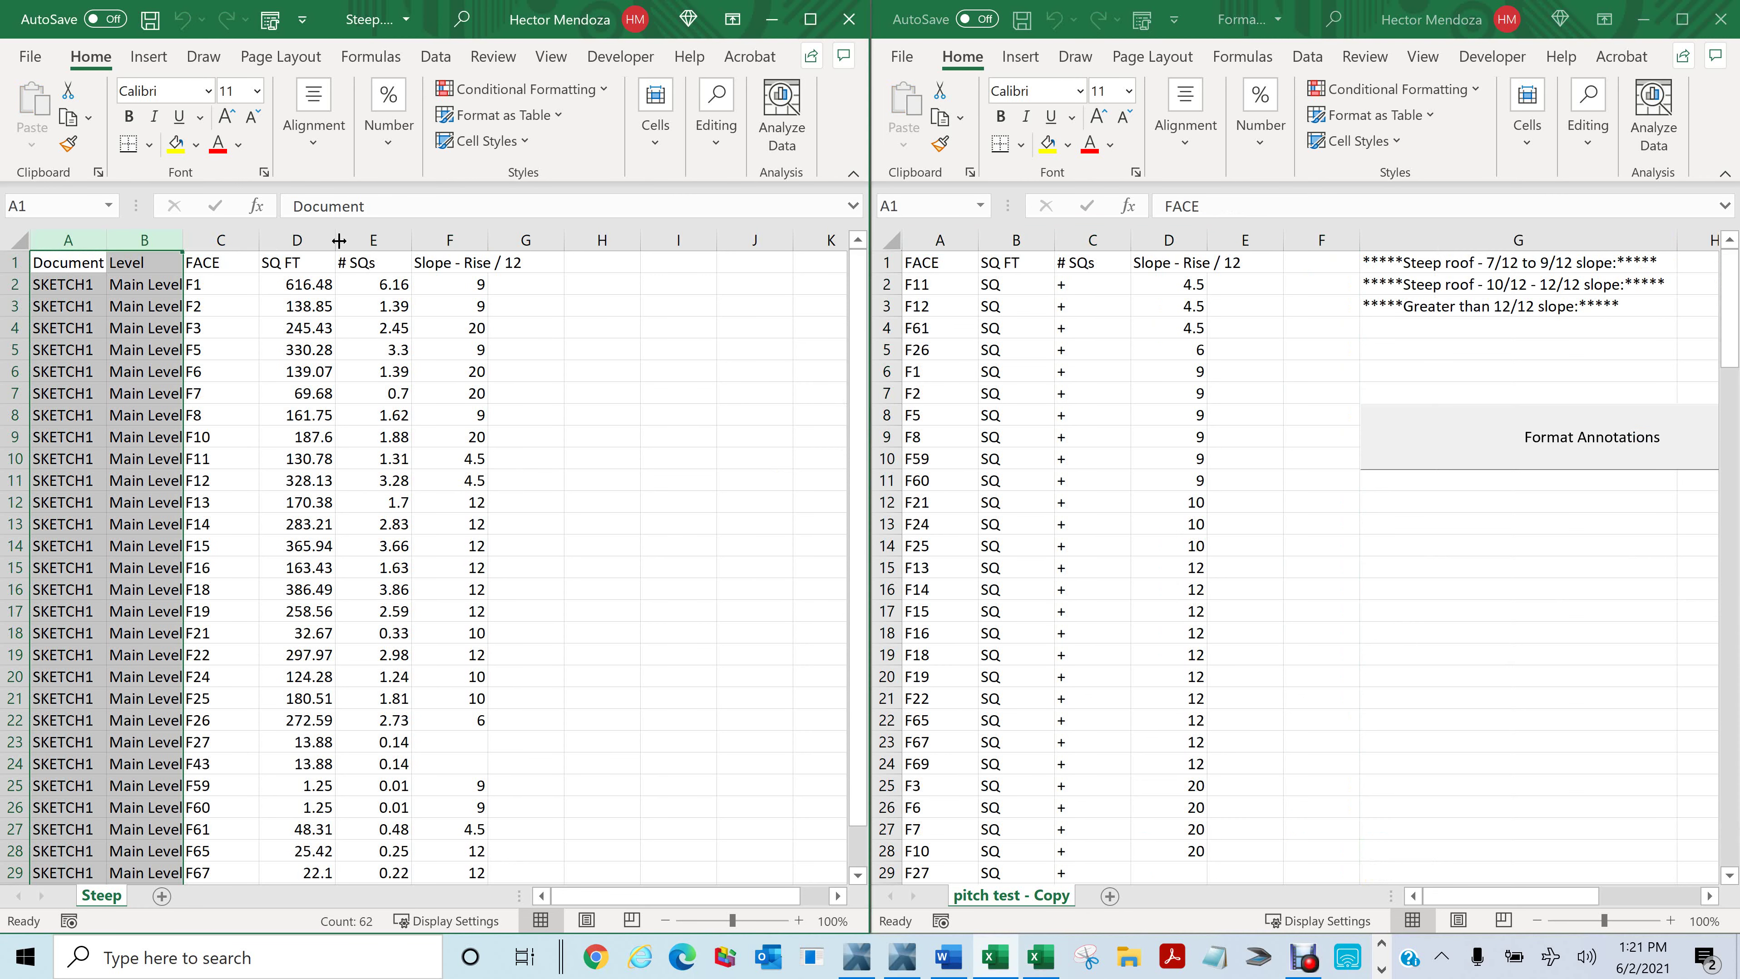
left_click(302, 240)
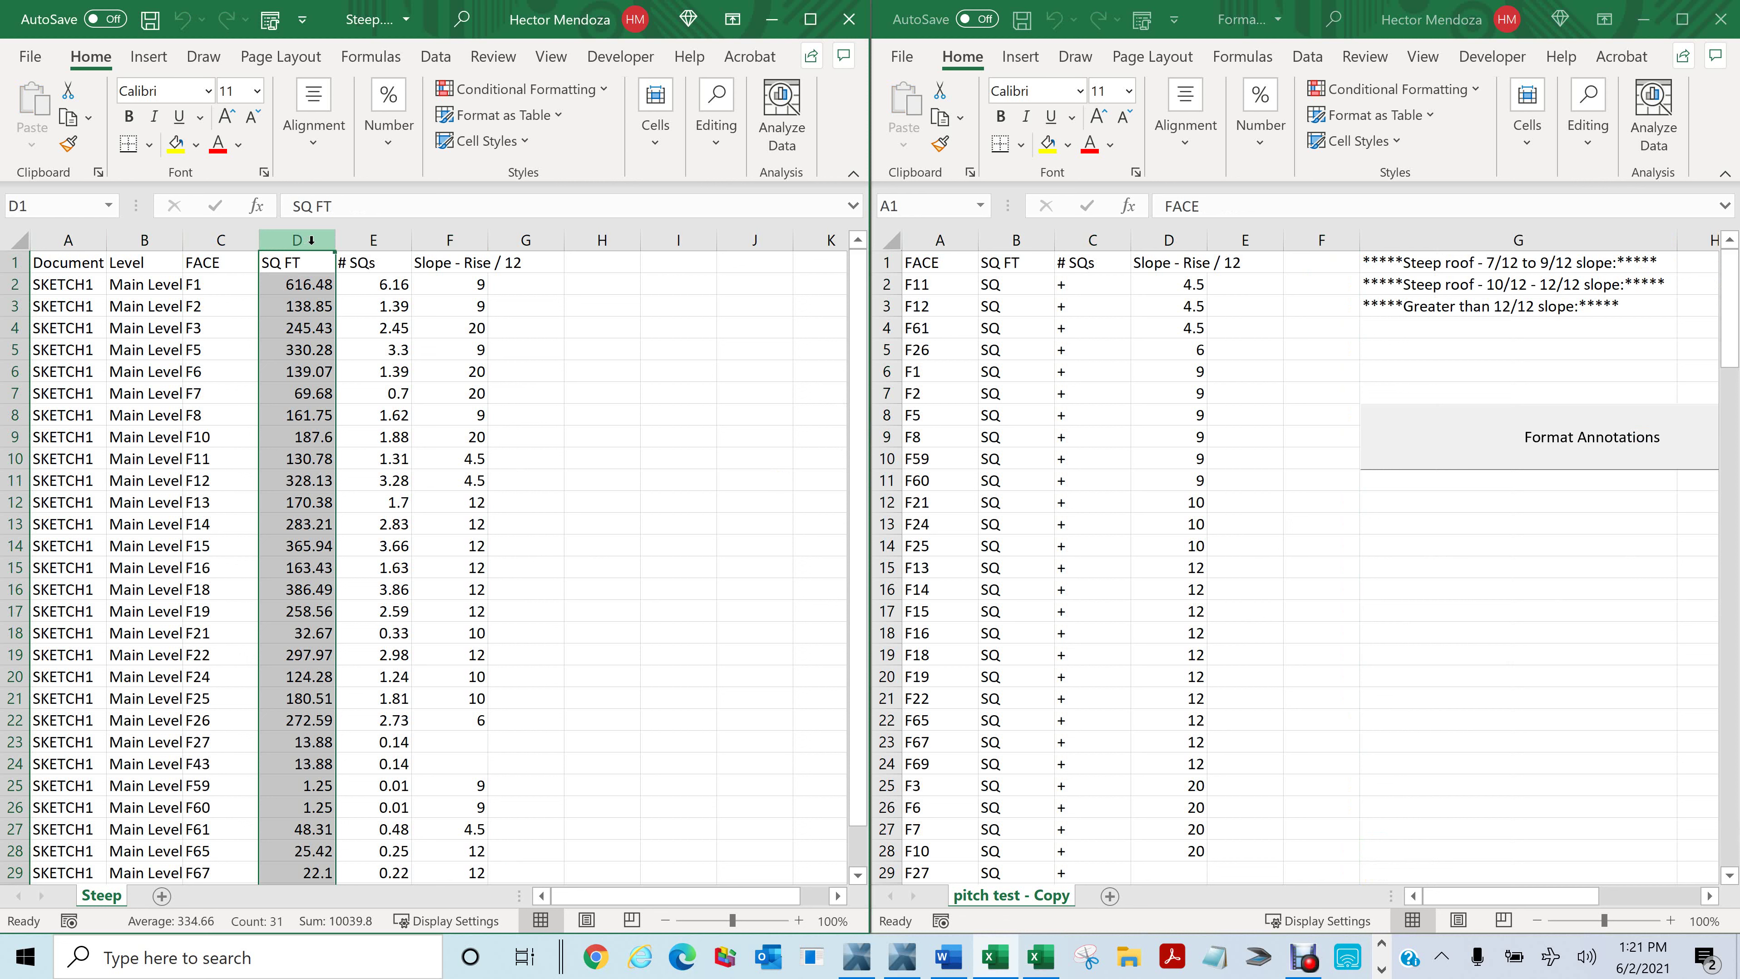
left_click(376, 239)
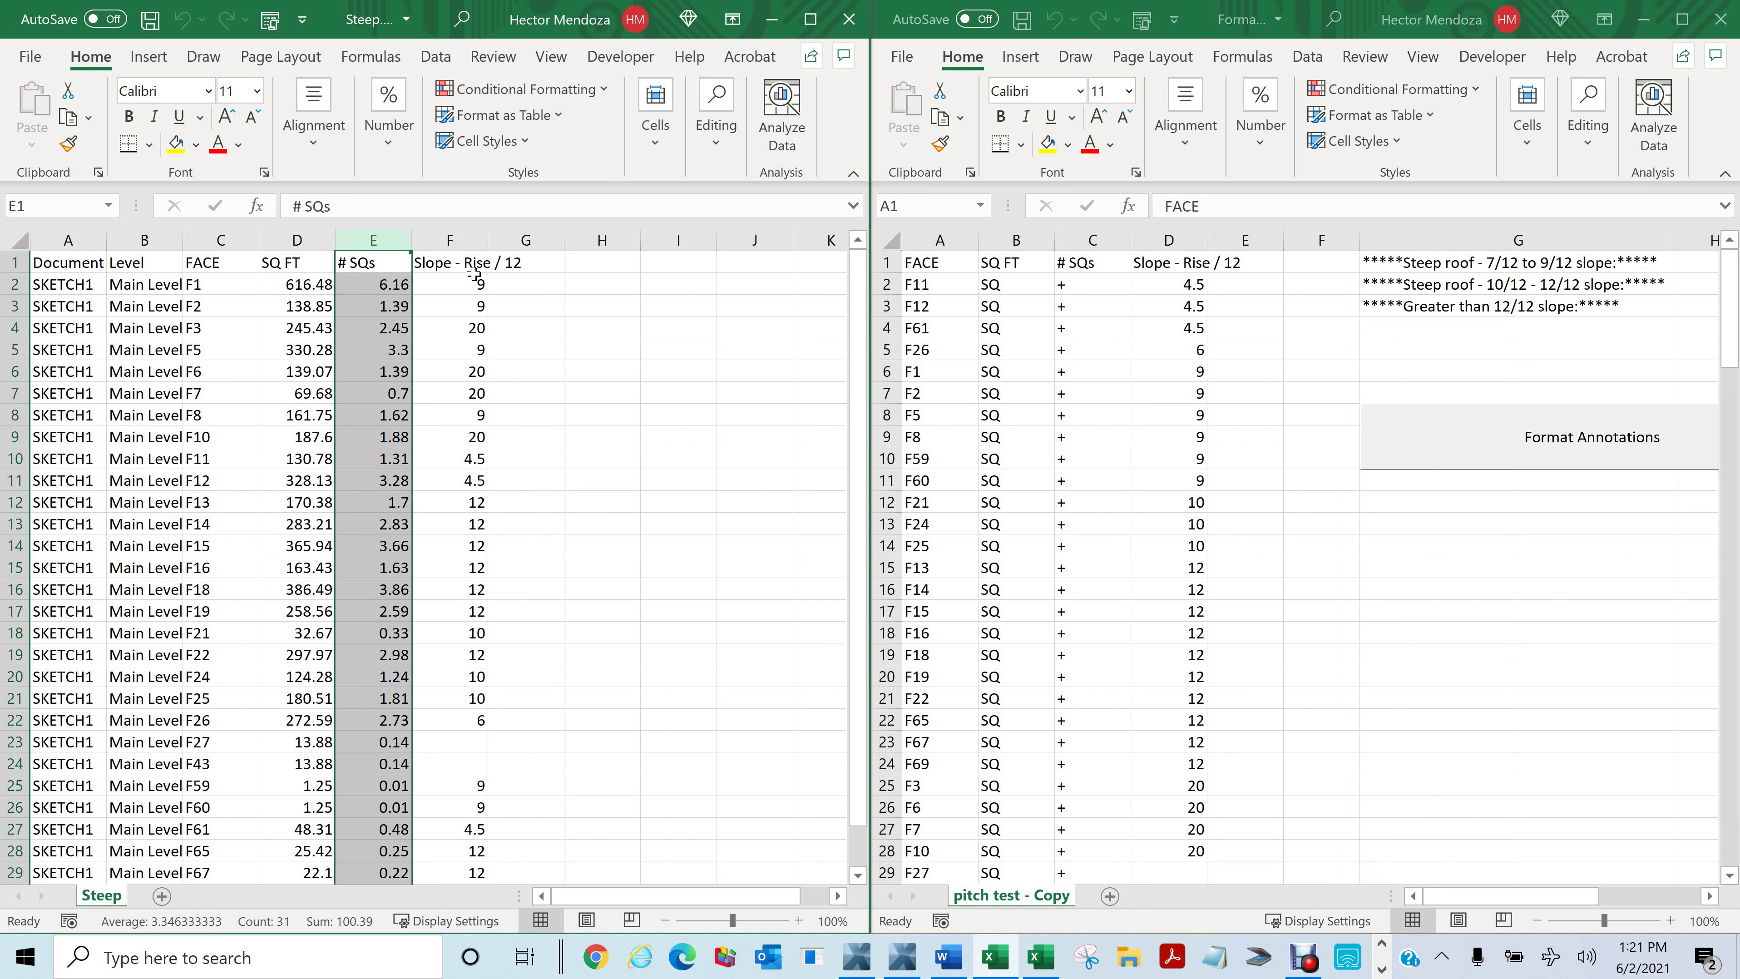
left_click(467, 240)
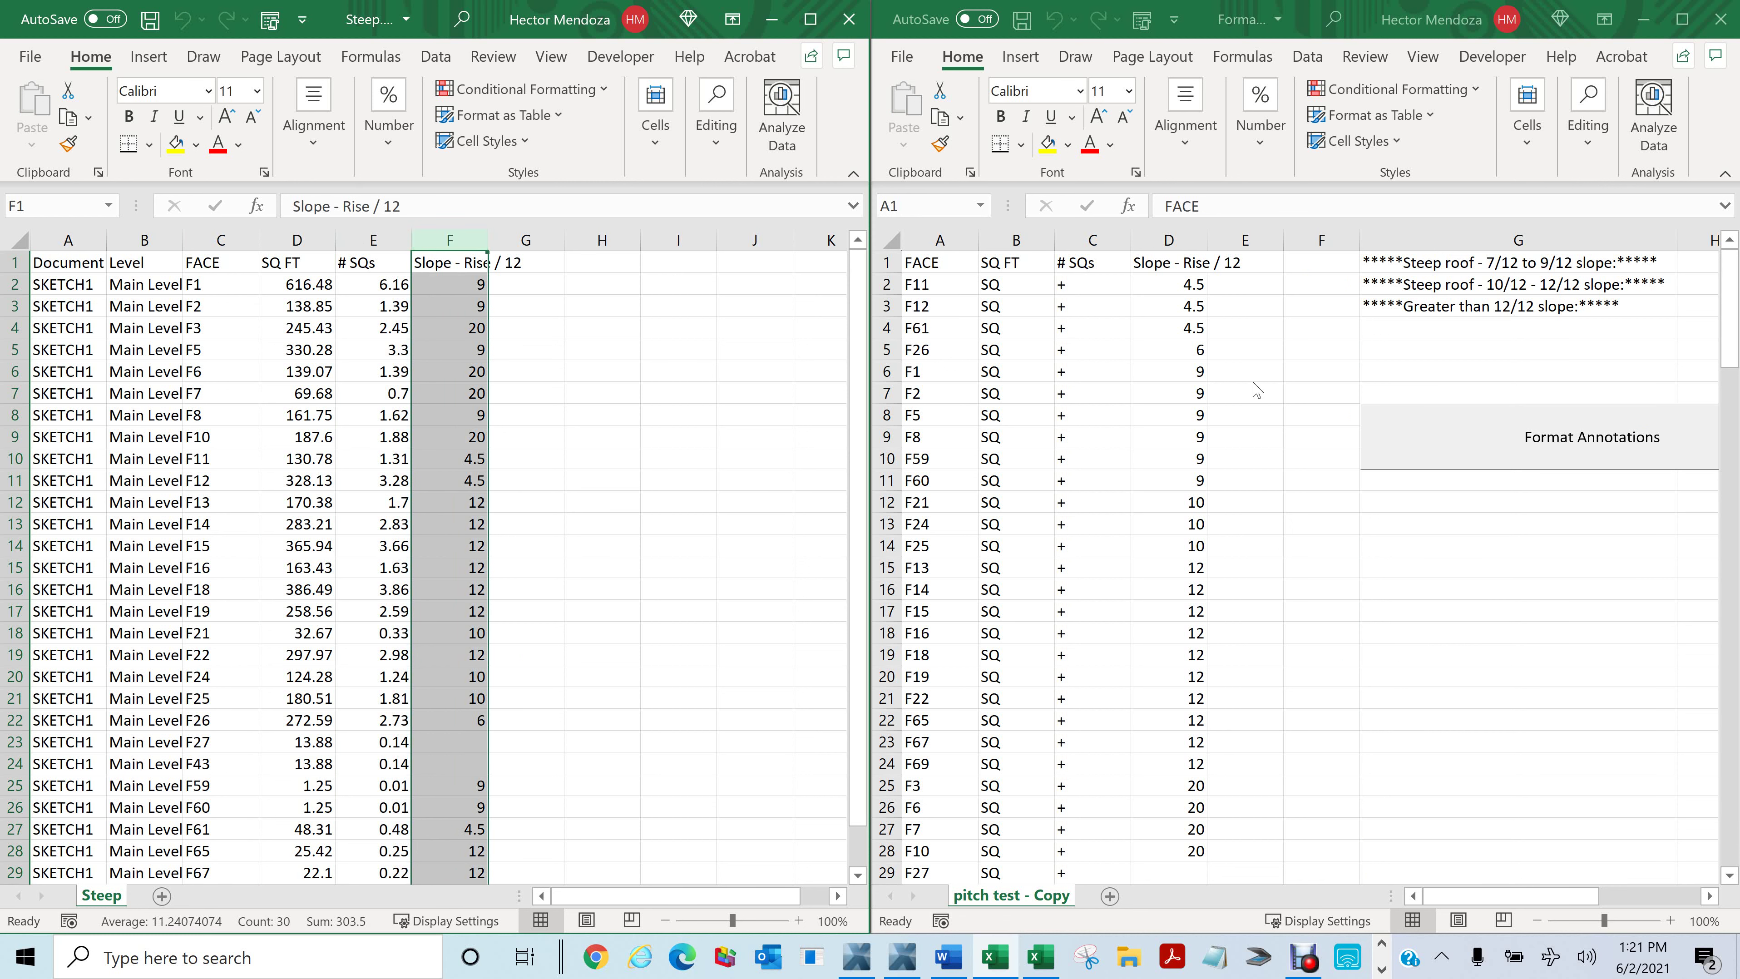
left_click(1174, 247)
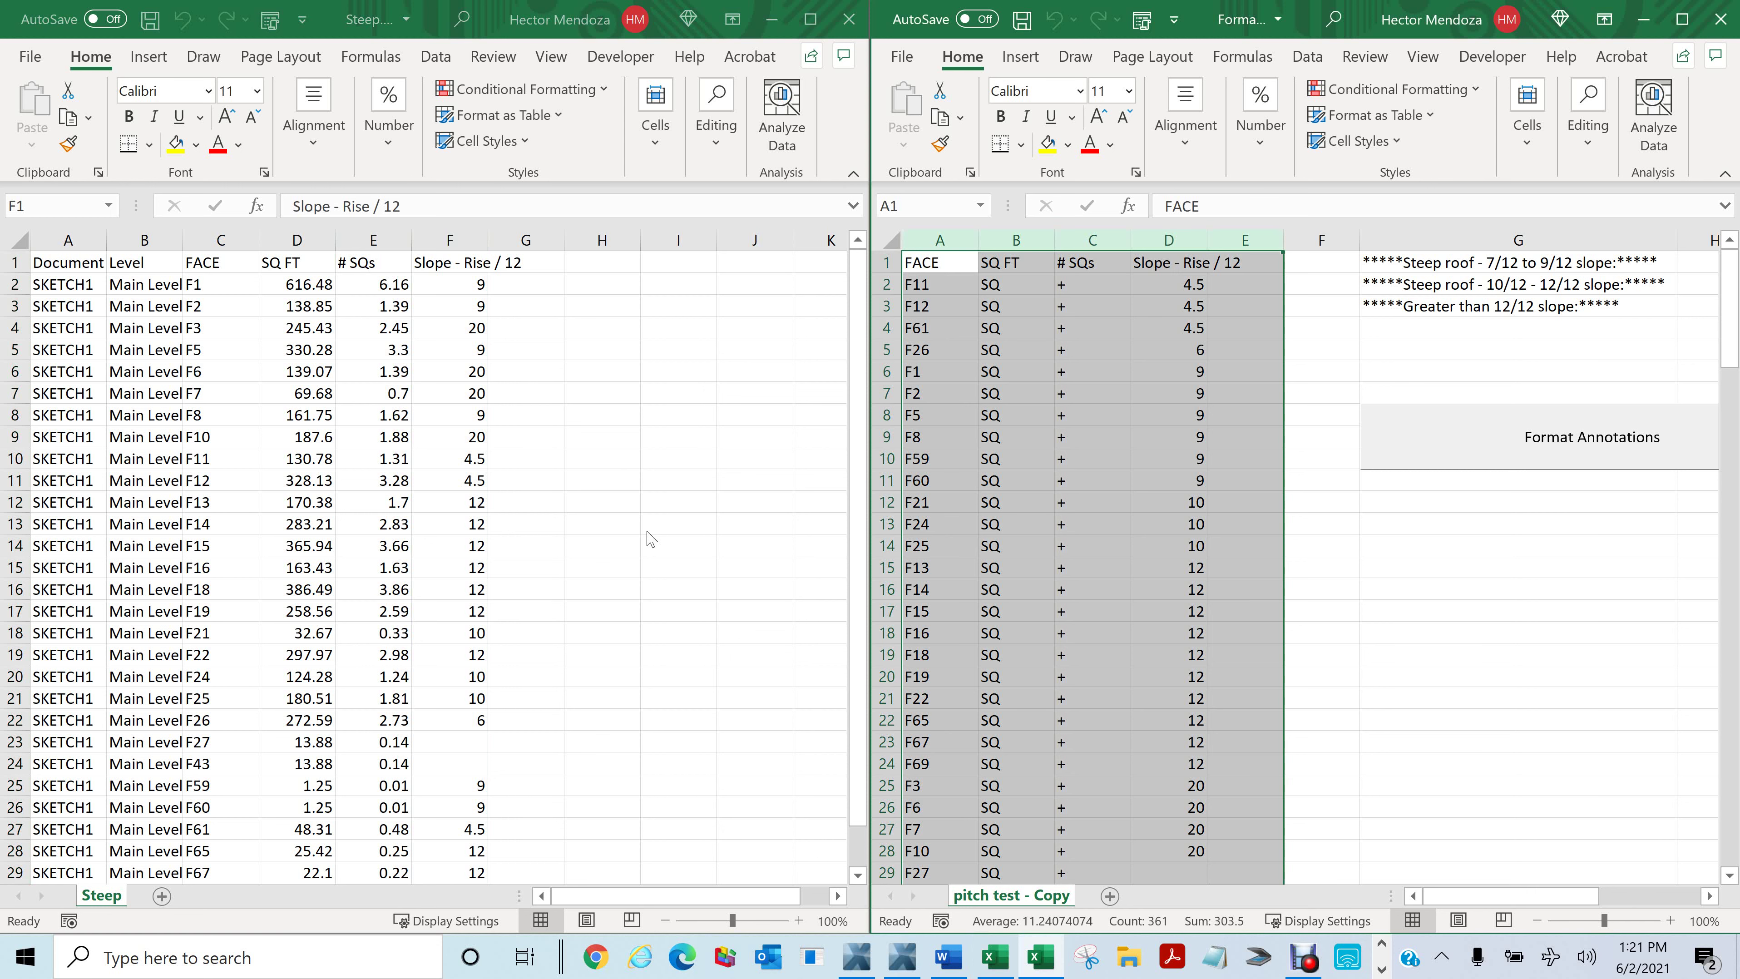
Step: Maximize the Steep.csv window, select columns A through G, and show the Developer tab
left_click(812, 26)
left_click(812, 26)
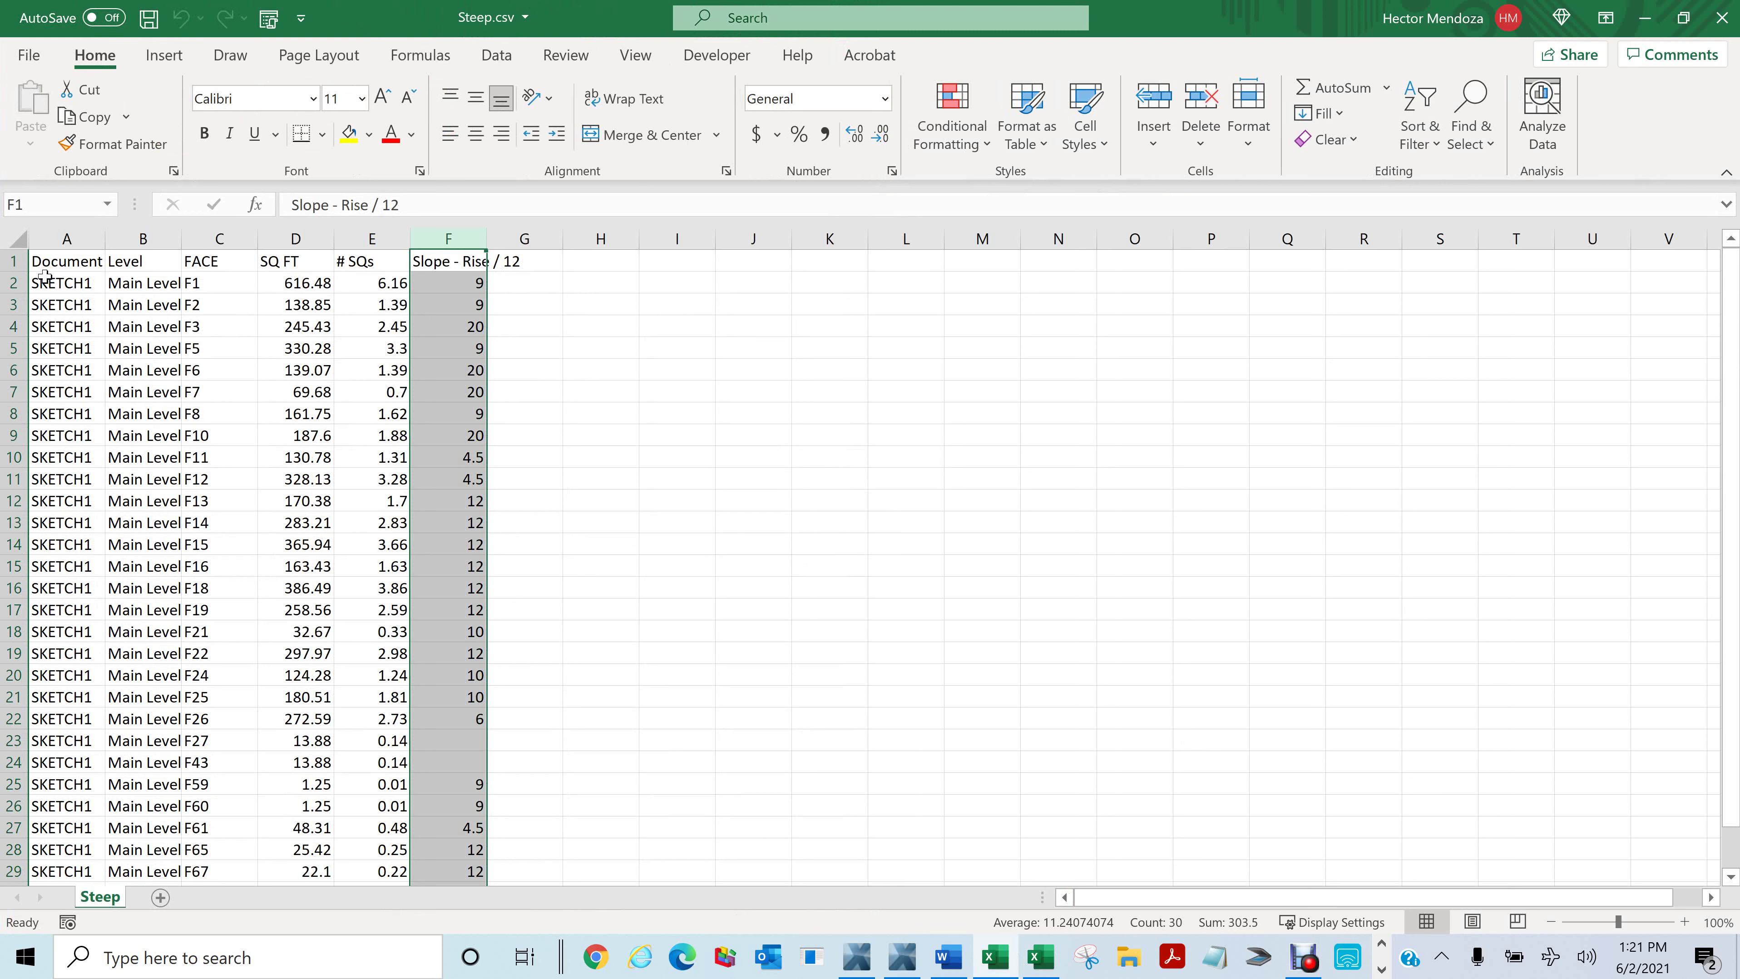
left_click_drag(44, 236, 518, 227)
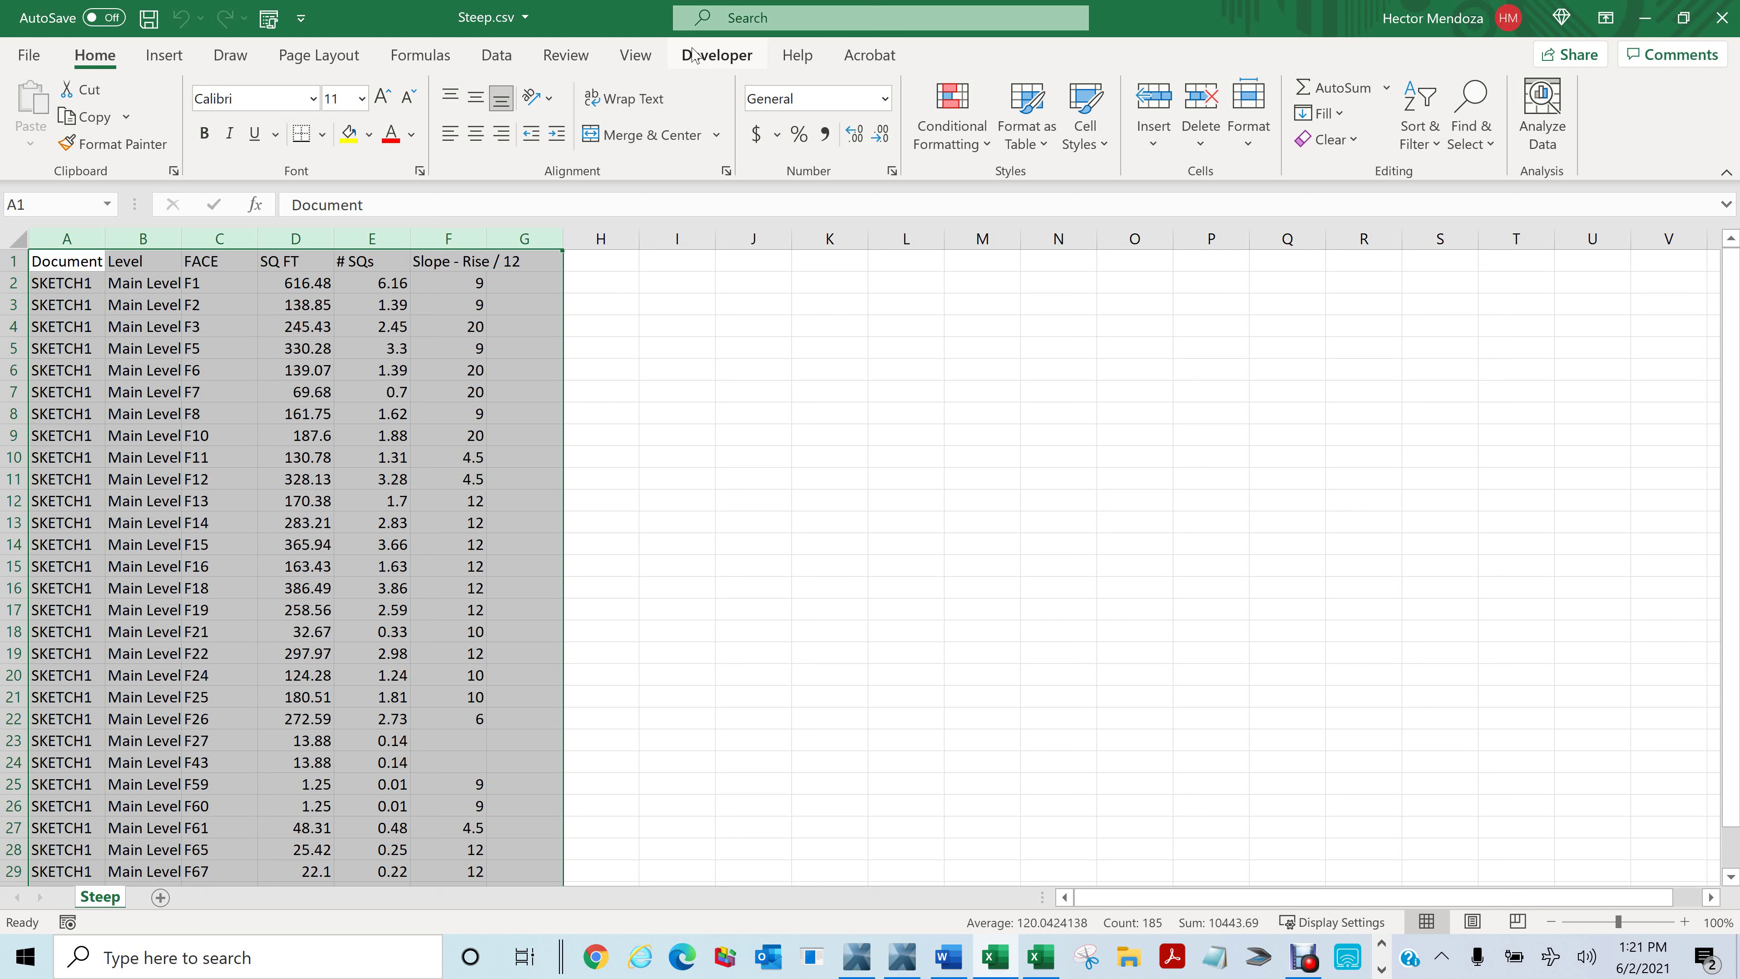
left_click(713, 60)
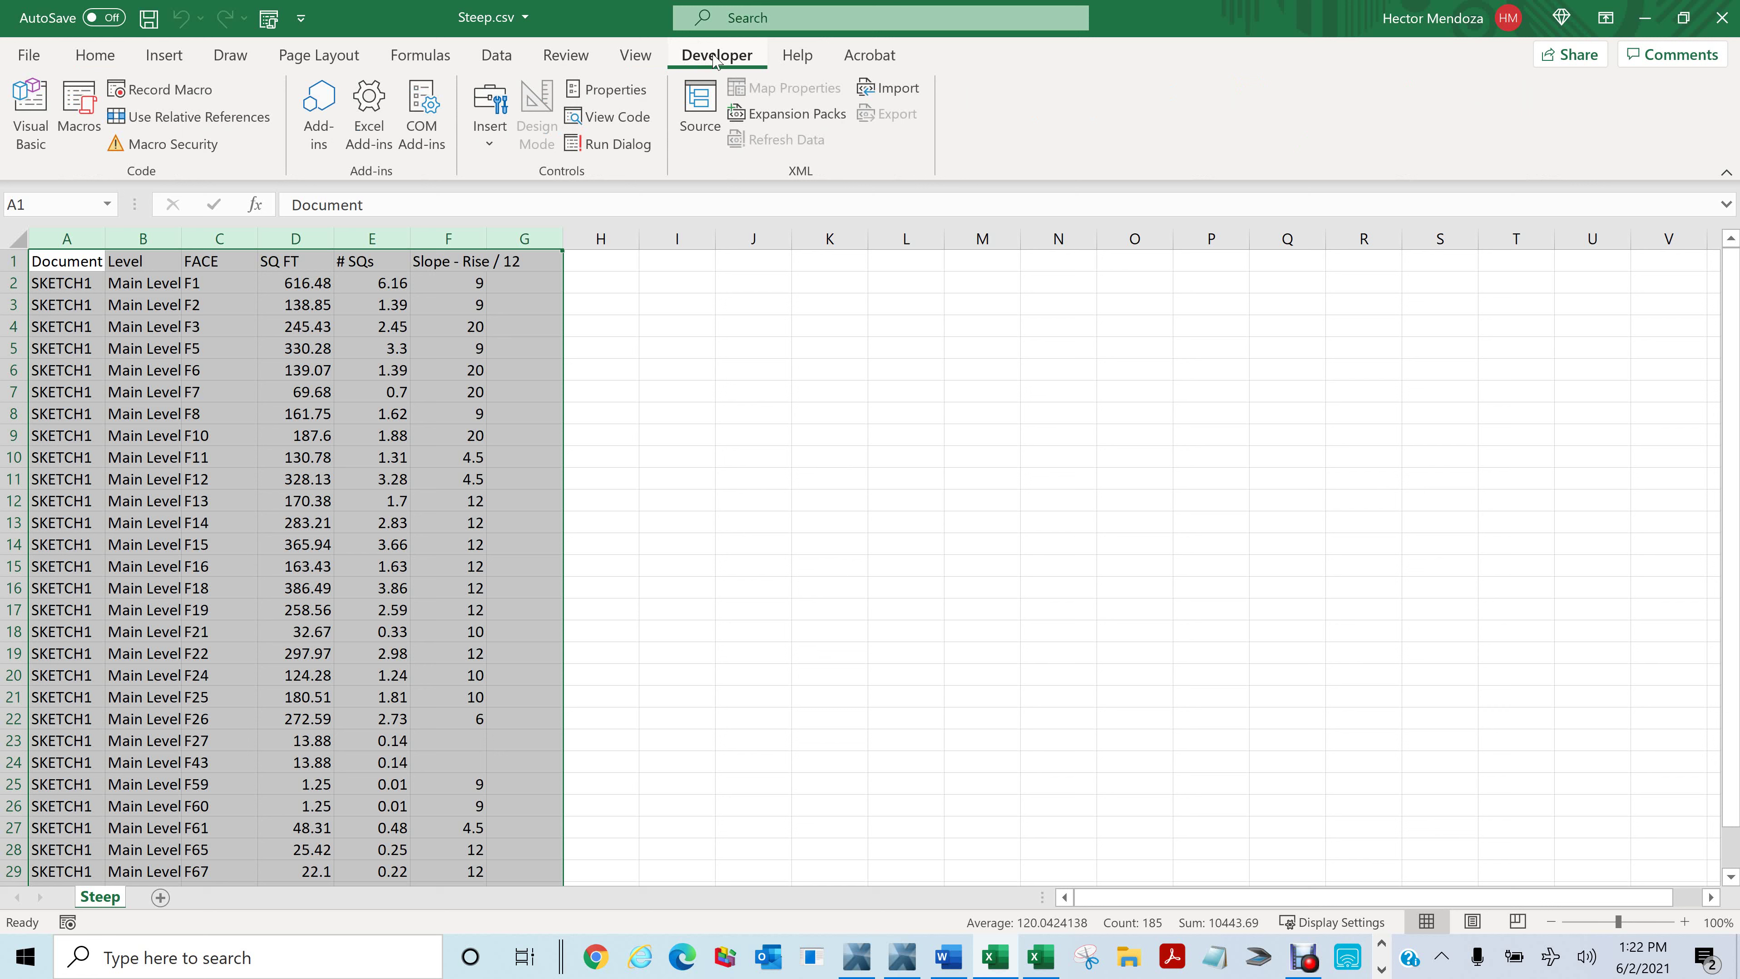
Step: Name the new macro Deletethismacro in This Workbook with the description 'Xactimate Macro'
left_click(120, 92)
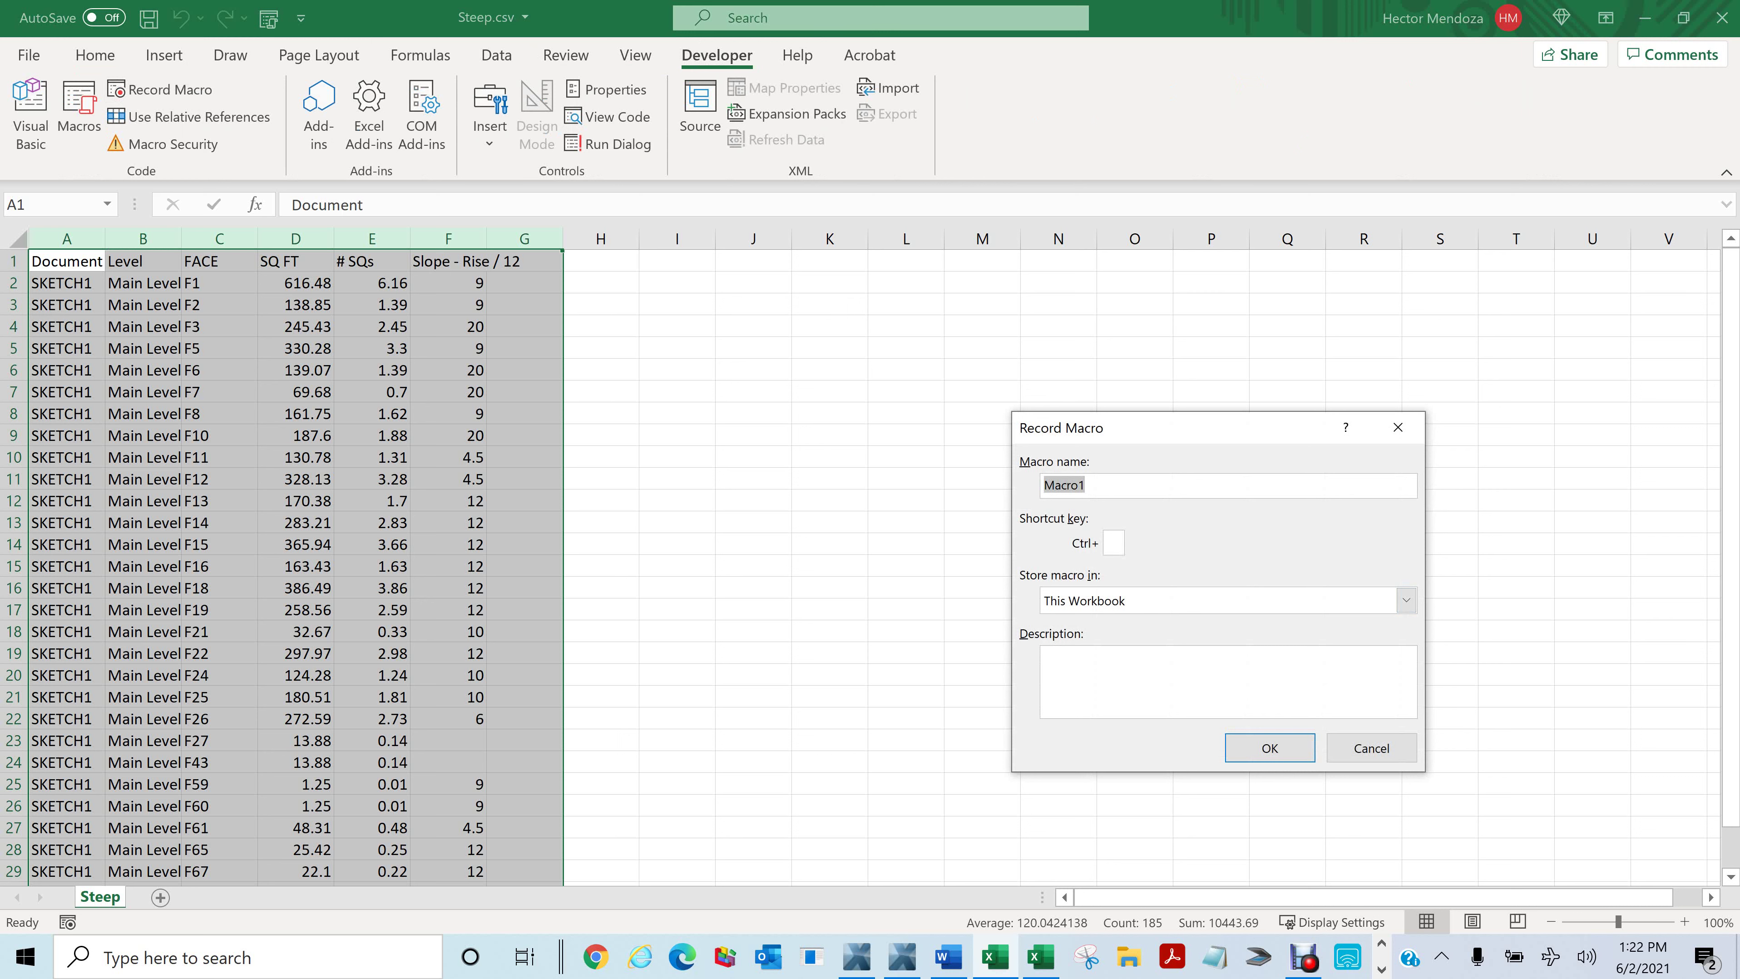
type("Deletethismac")
key("shift+Home")
left_click(1106, 647)
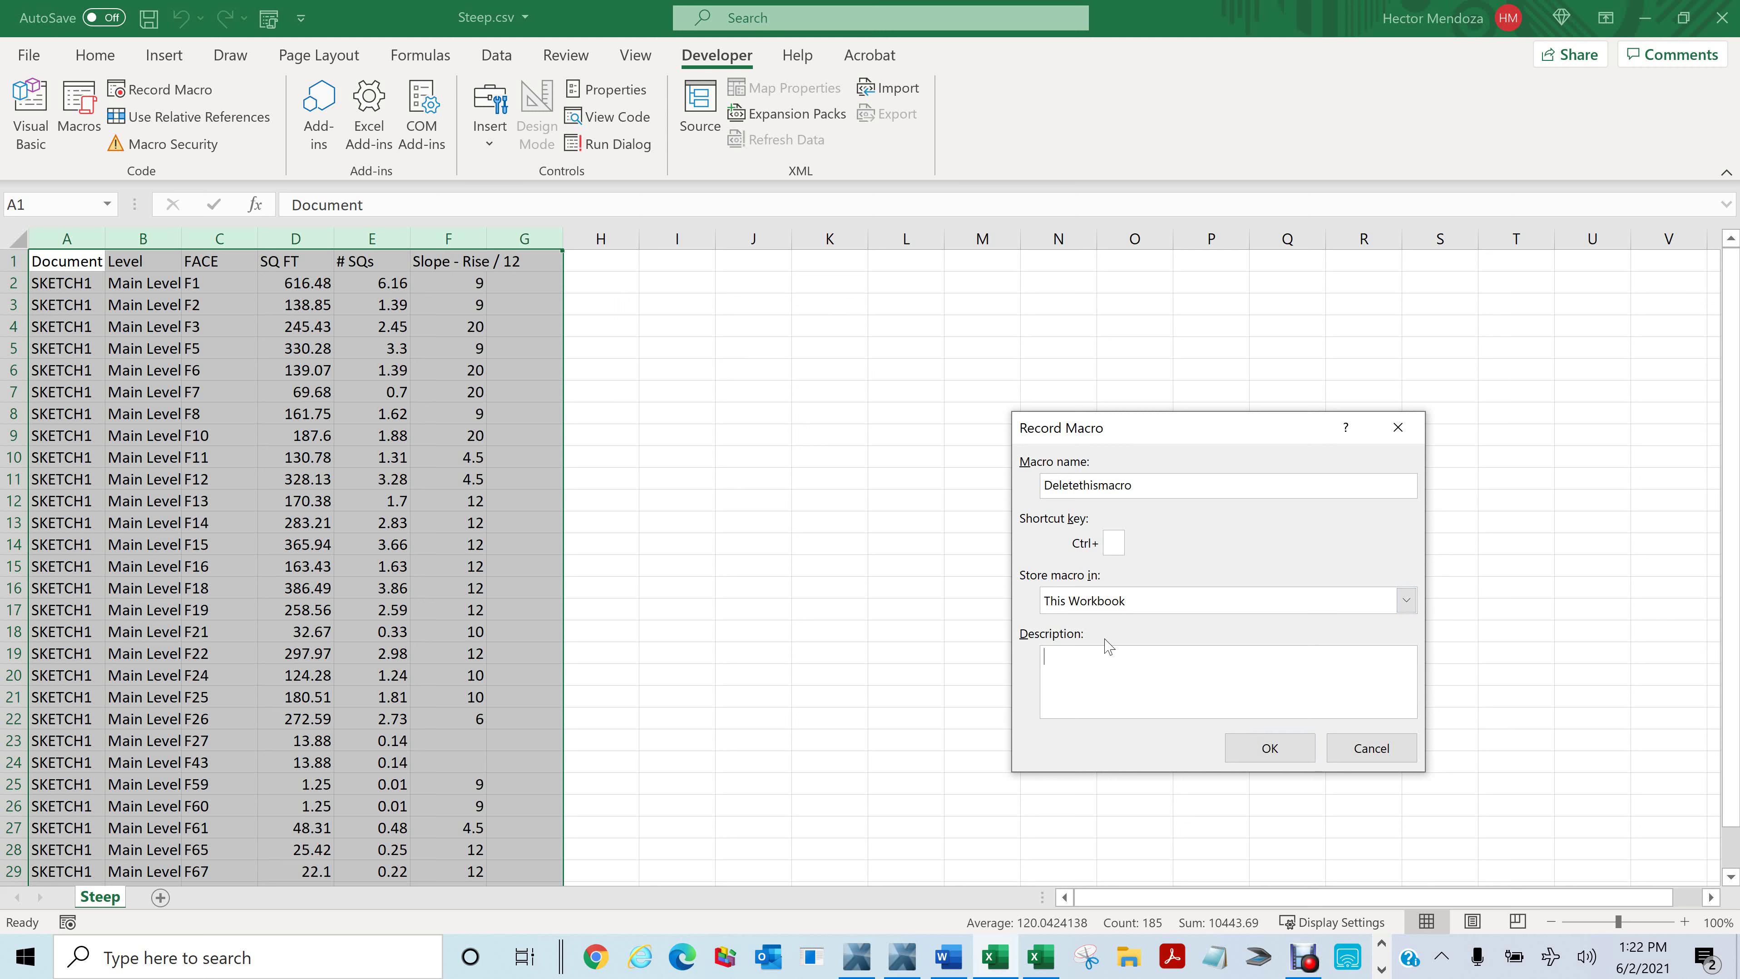
type("D")
key("BackSpace")
key("BackSpace")
key("BackSpace")
key("BackSpace")
key("BackSpace")
key("BackSpace")
type("Sep")
key("BackSpace")
key("BackSpace")
key("BackSpace")
type("Xactimate Macr")
Step: Start recording, then sort the Steep rows by Slope - Rise / 12, smallest to largest
left_click(1269, 751)
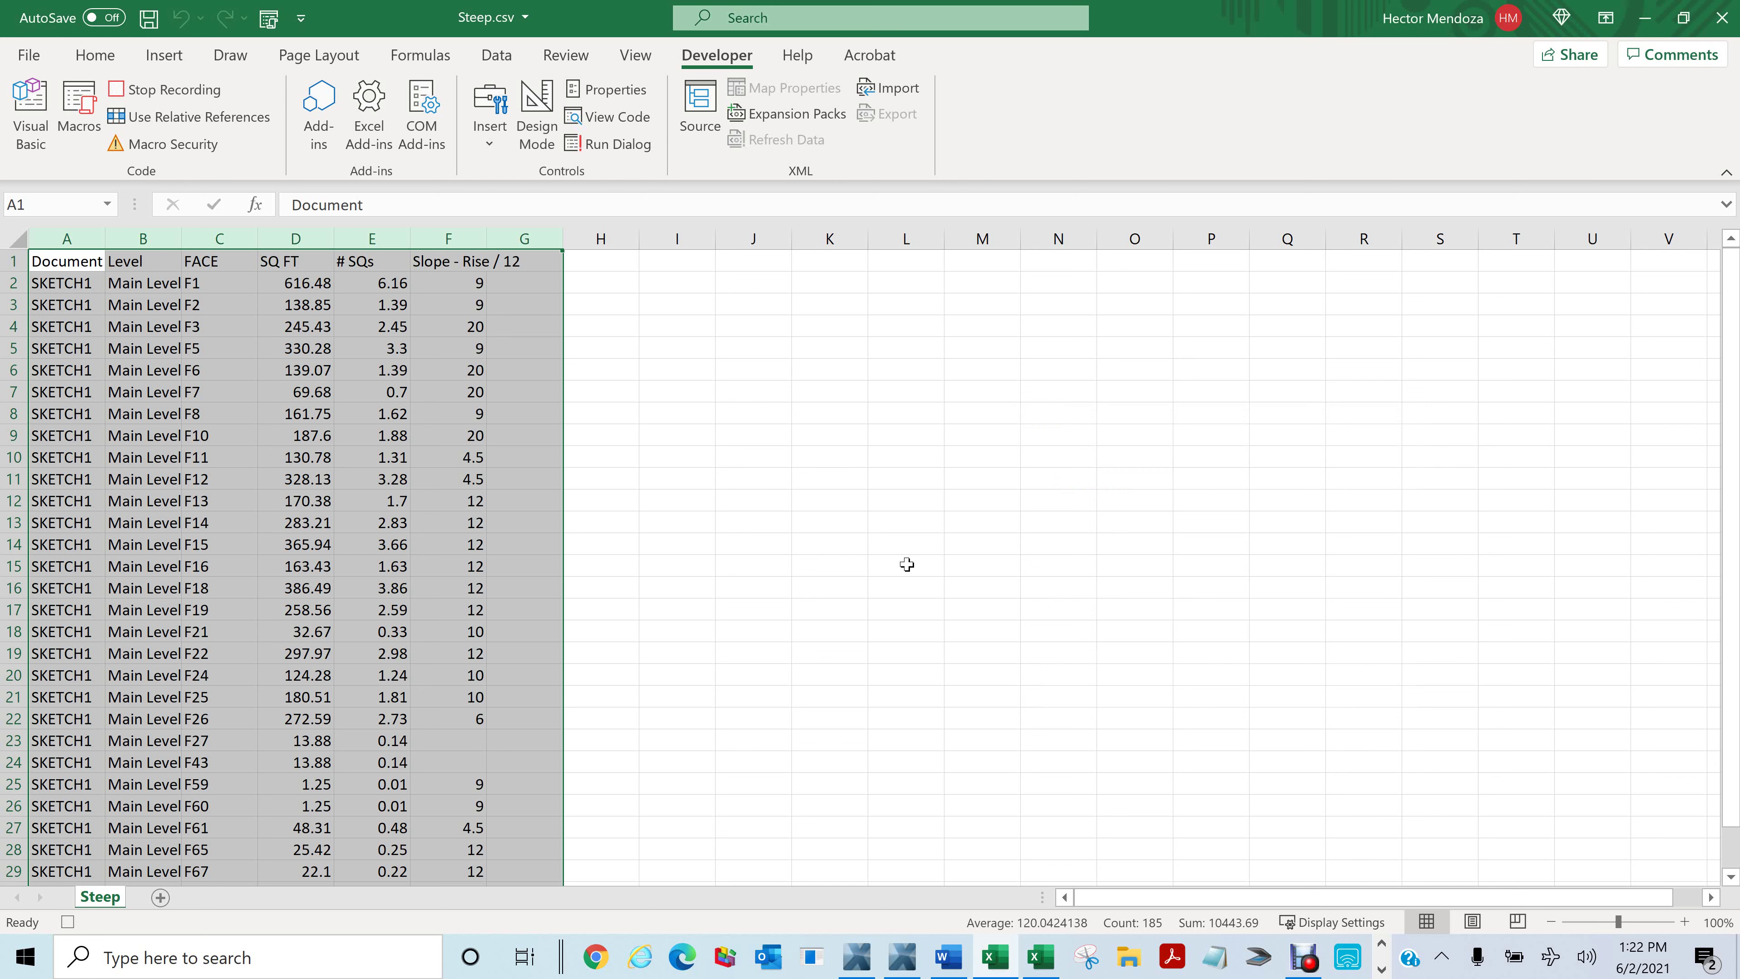
left_click(497, 55)
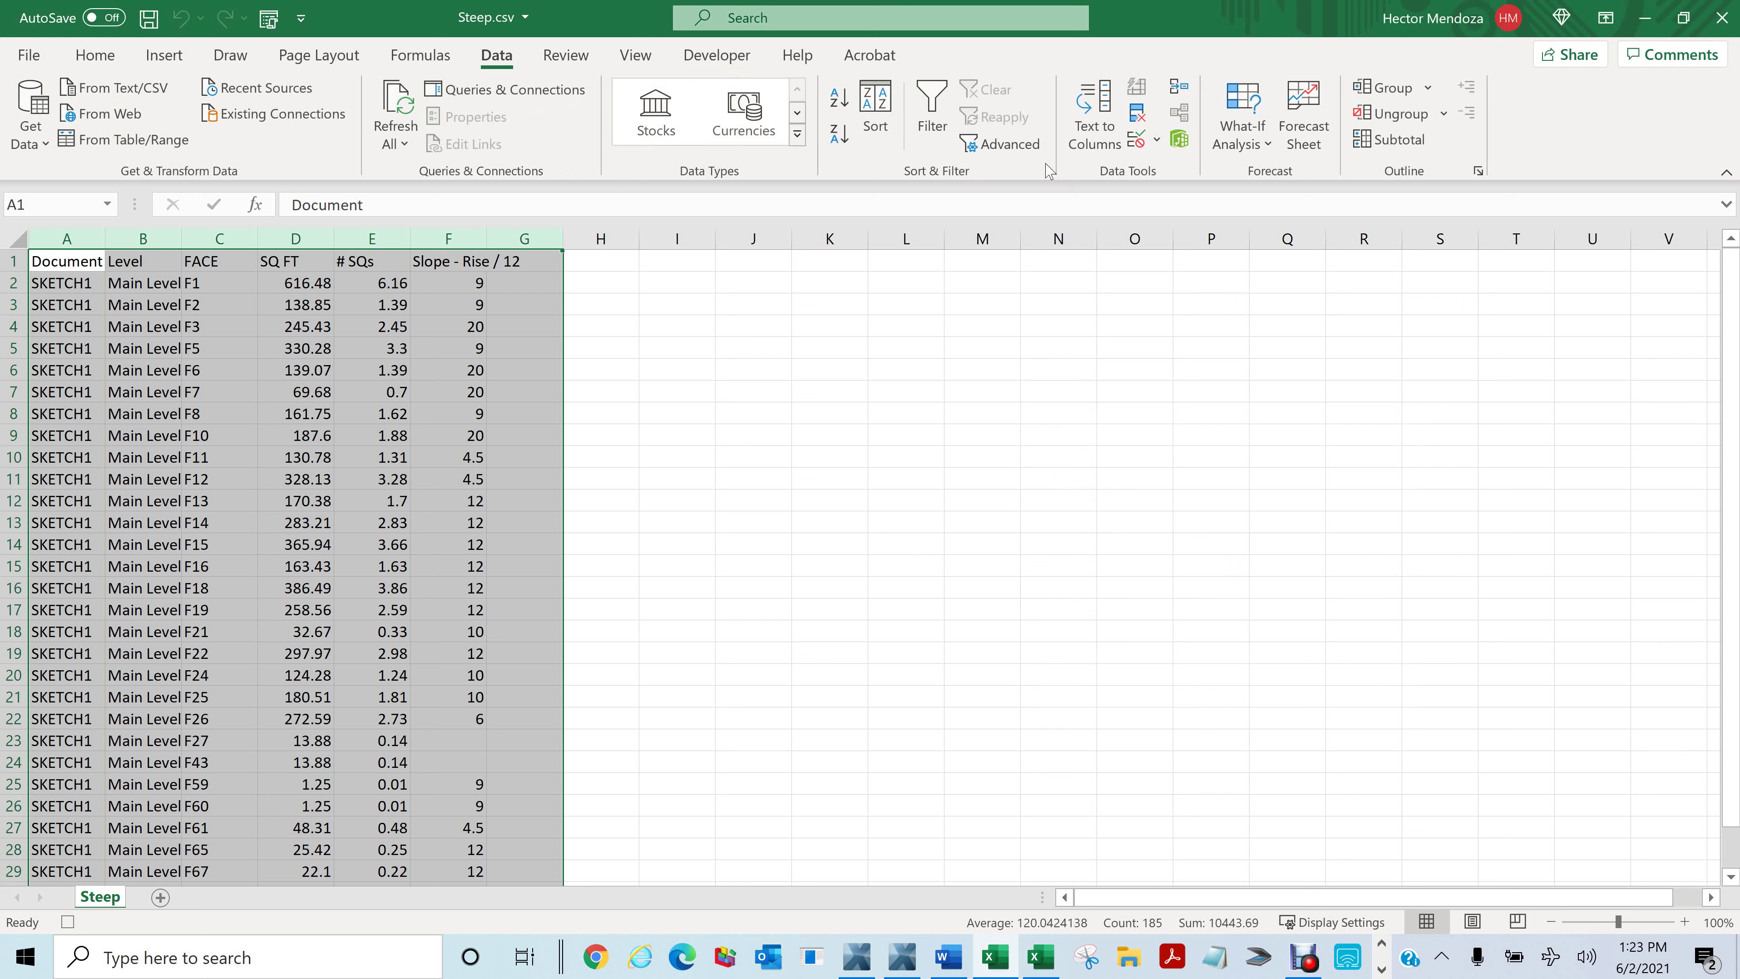
left_click(875, 110)
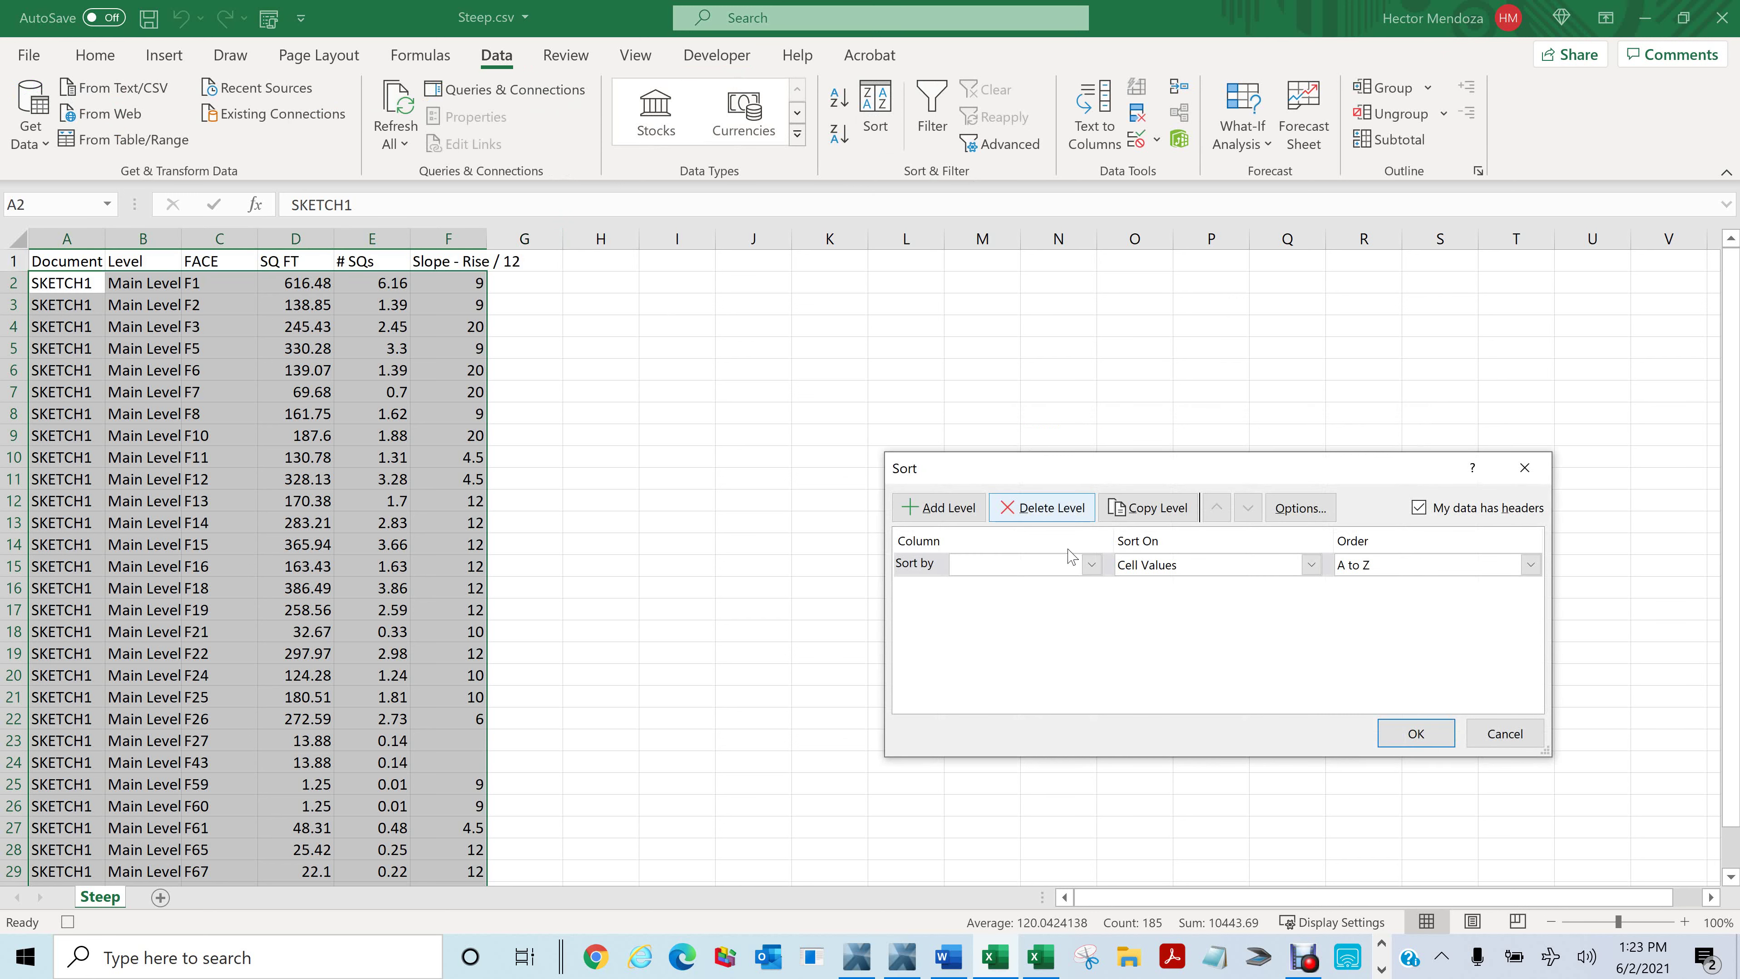
left_click(1090, 564)
left_click(1045, 672)
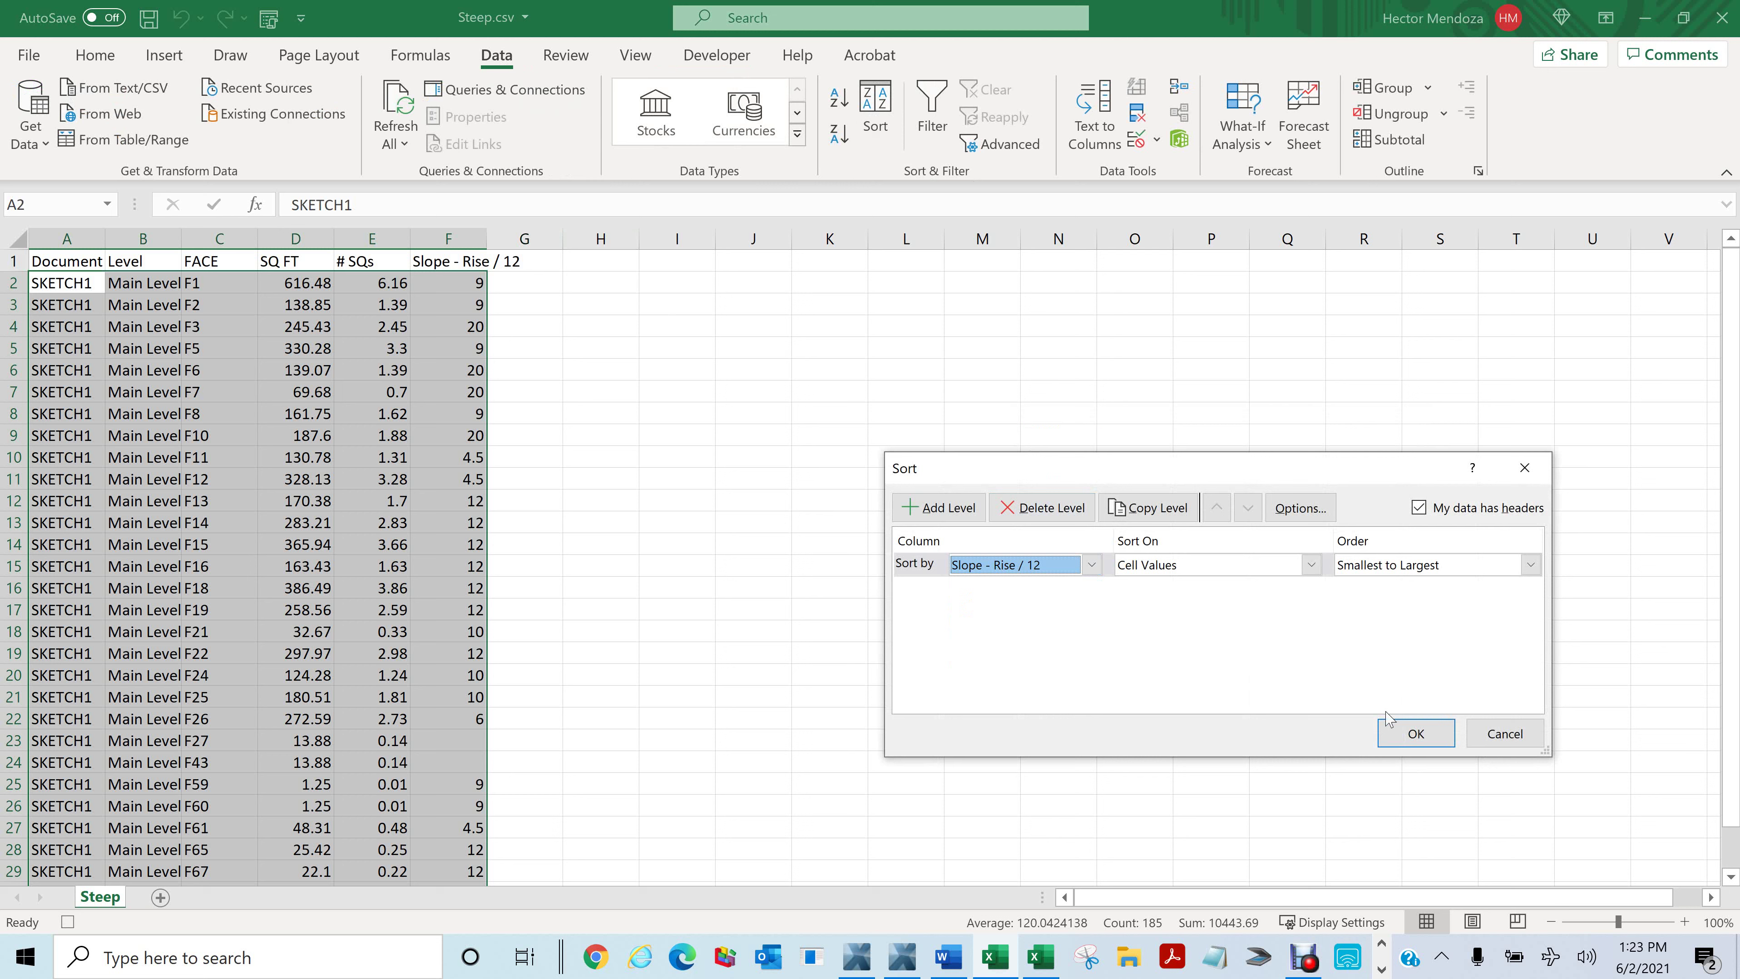
left_click(1404, 735)
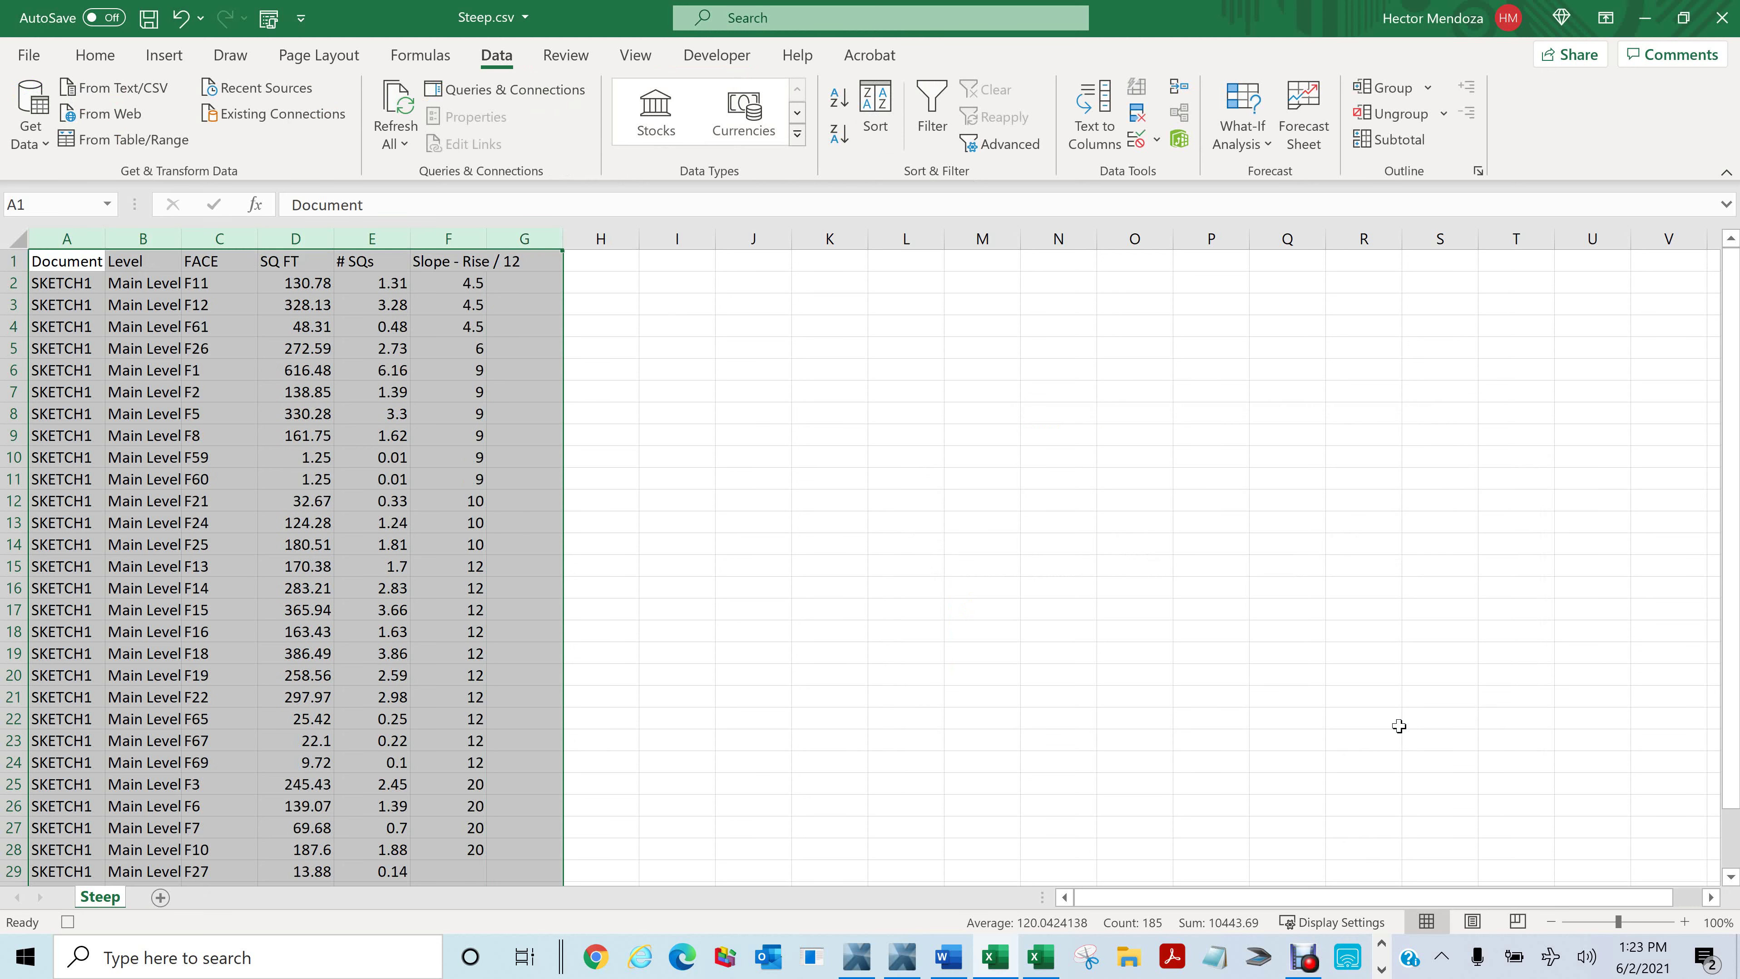
Step: Delete the Document and Level columns
left_click(448, 238)
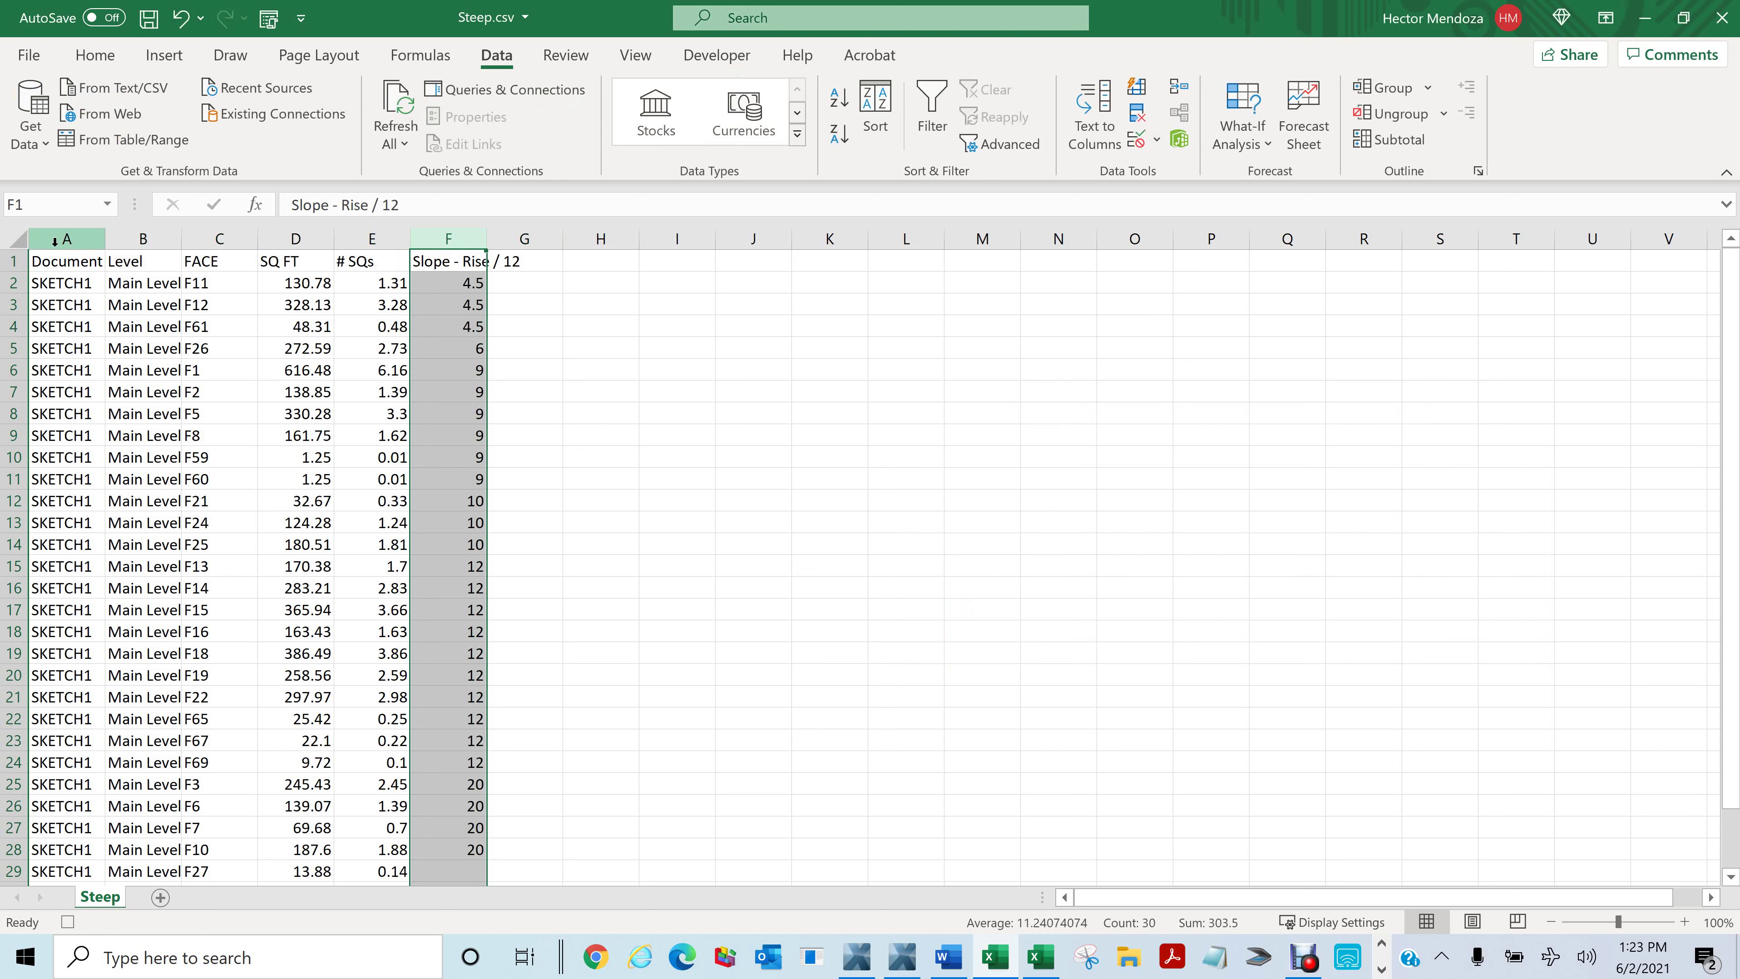
left_click_drag(75, 238, 160, 238)
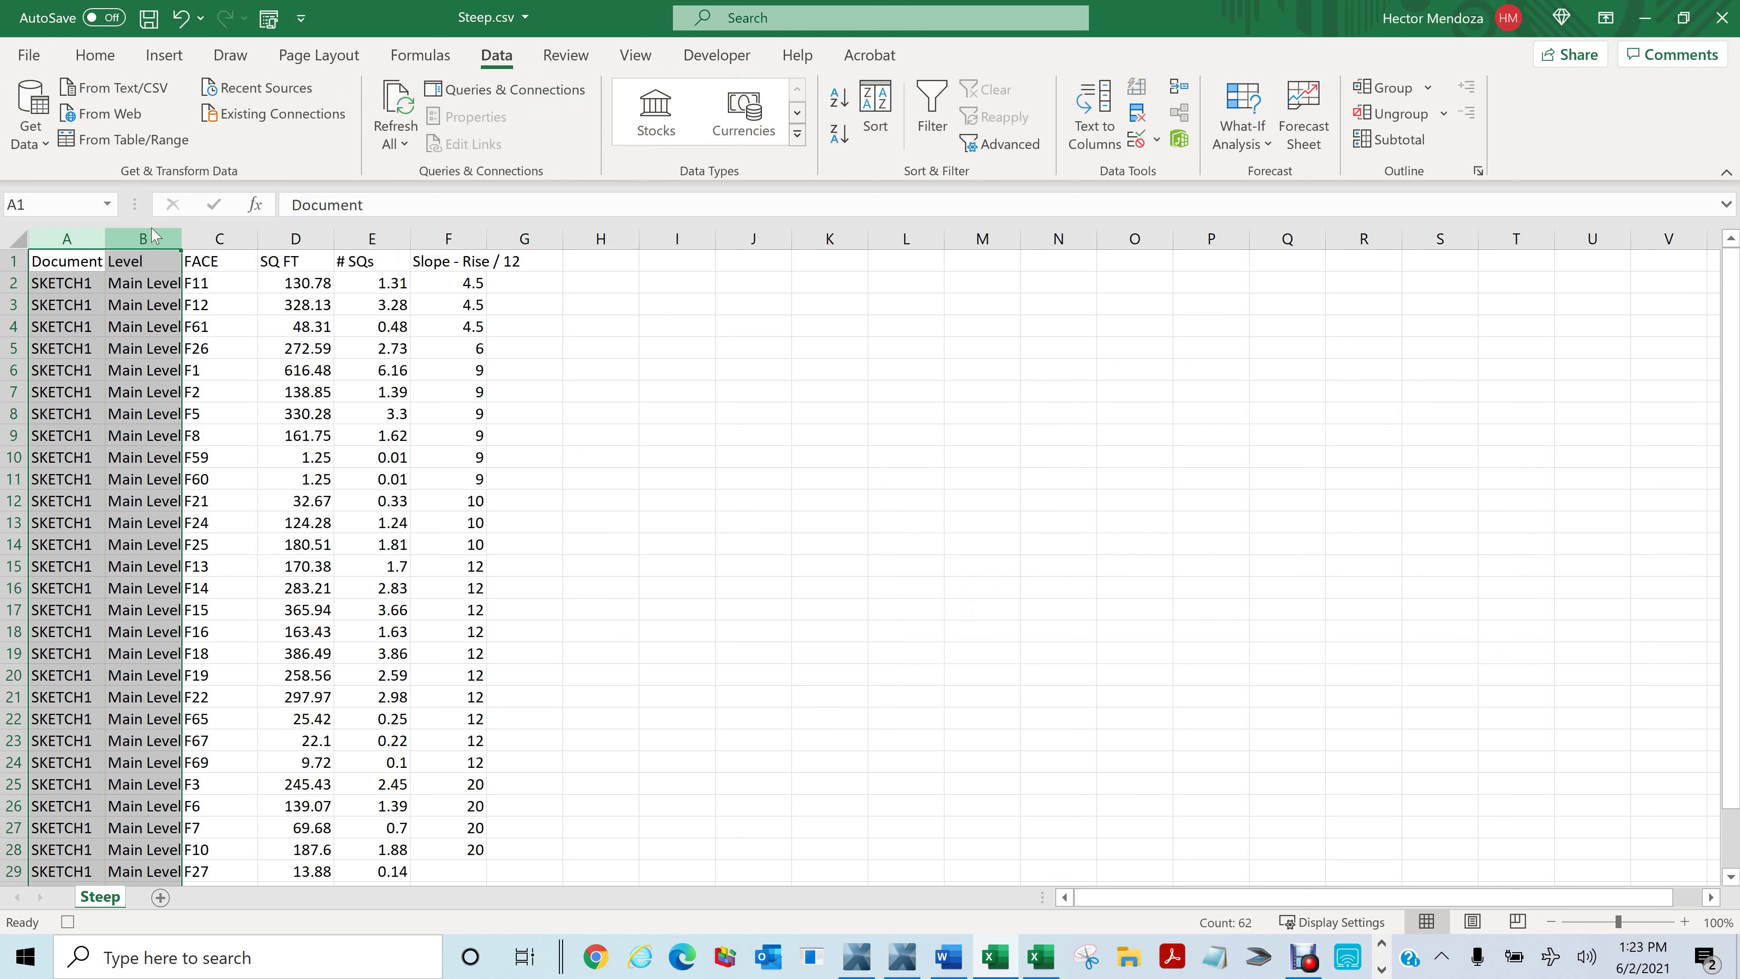
right_click(147, 236)
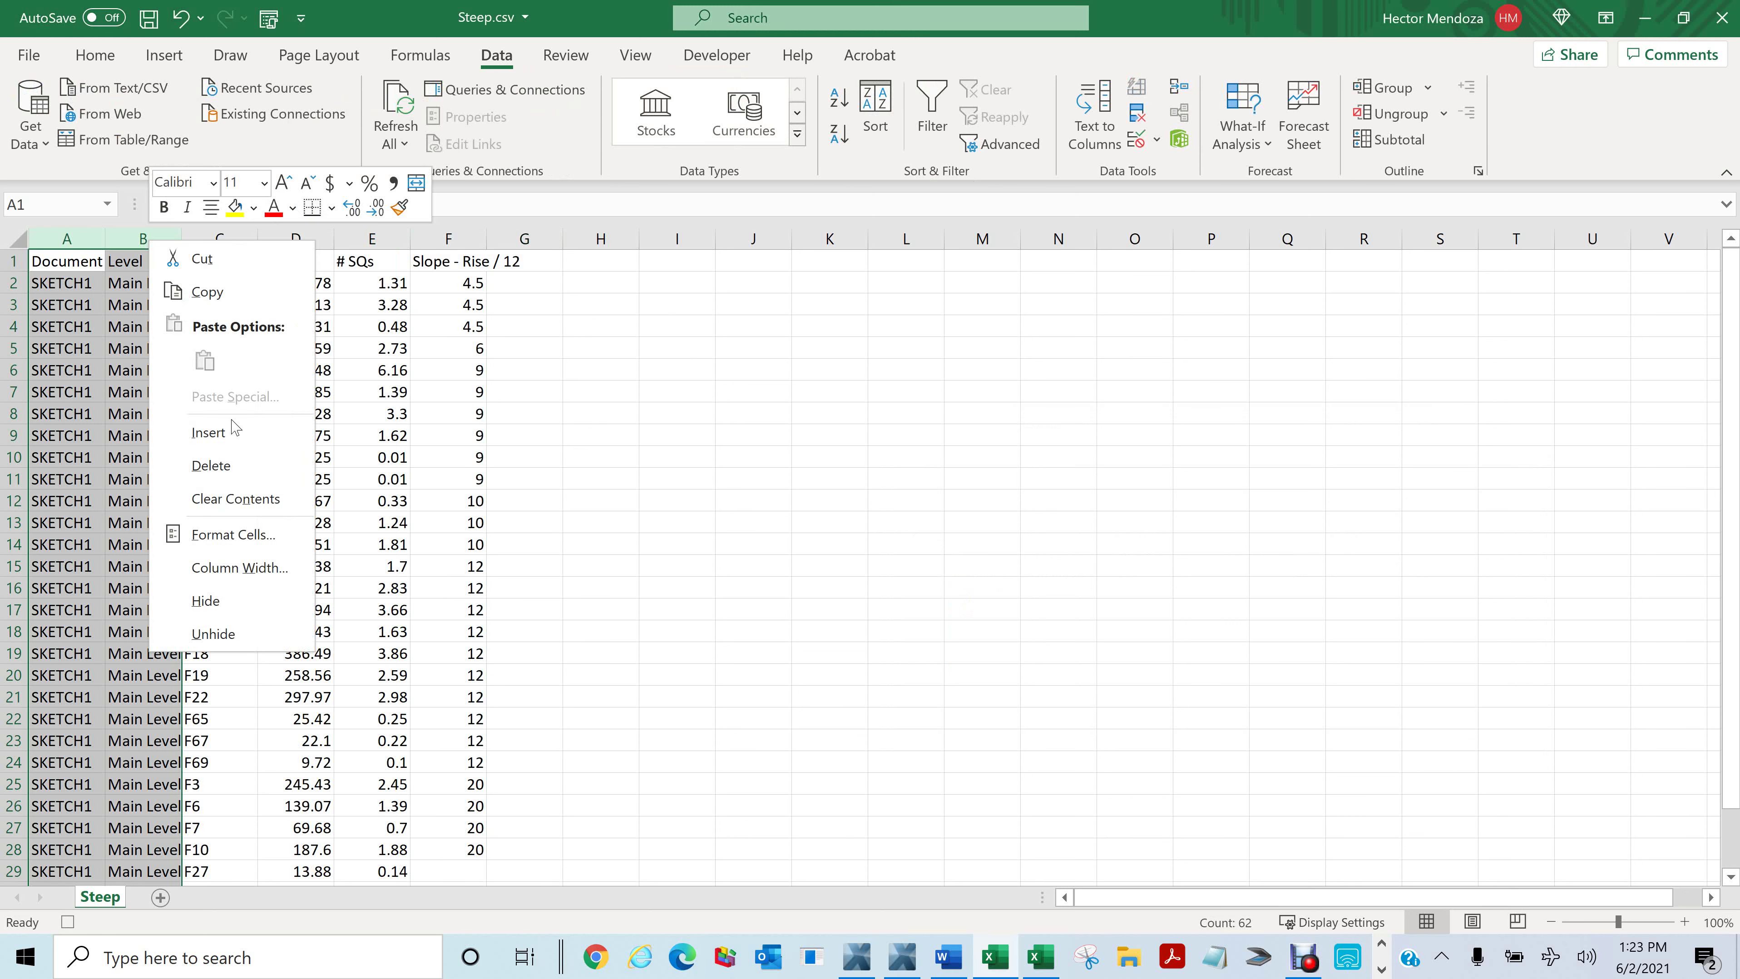
left_click(213, 468)
Step: Enter SQ in B2 and fill it down the SQ FT column to B31
left_click(152, 281)
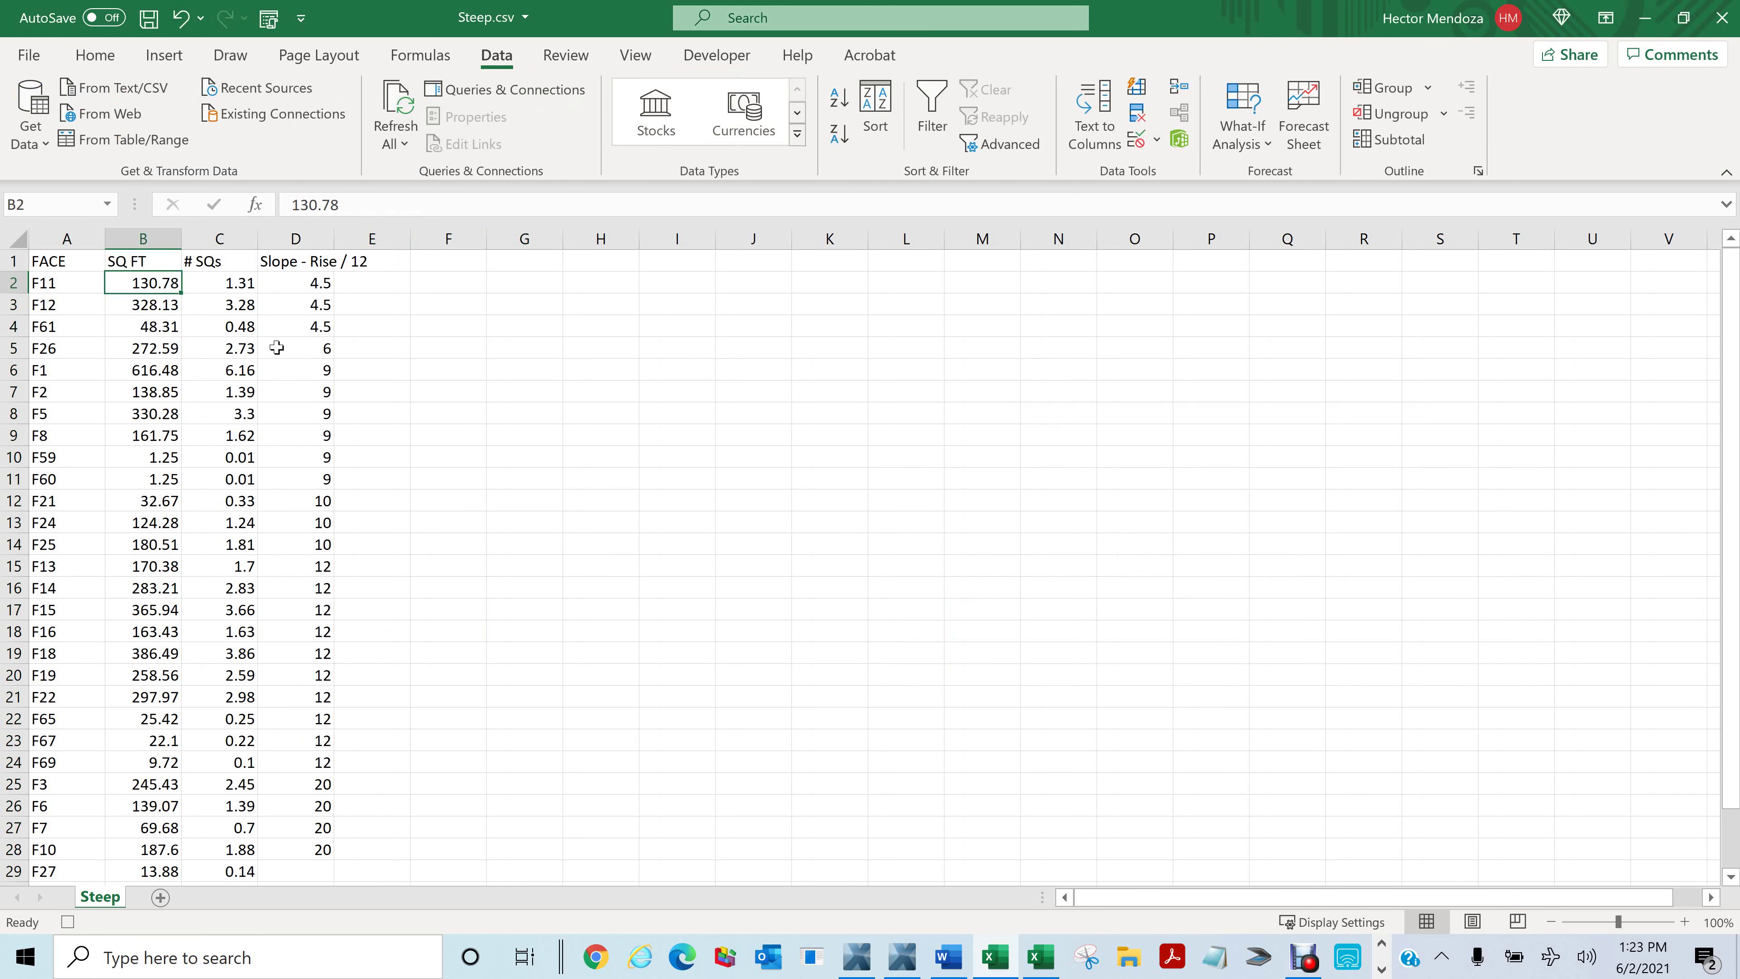
type("SQ")
key("Return")
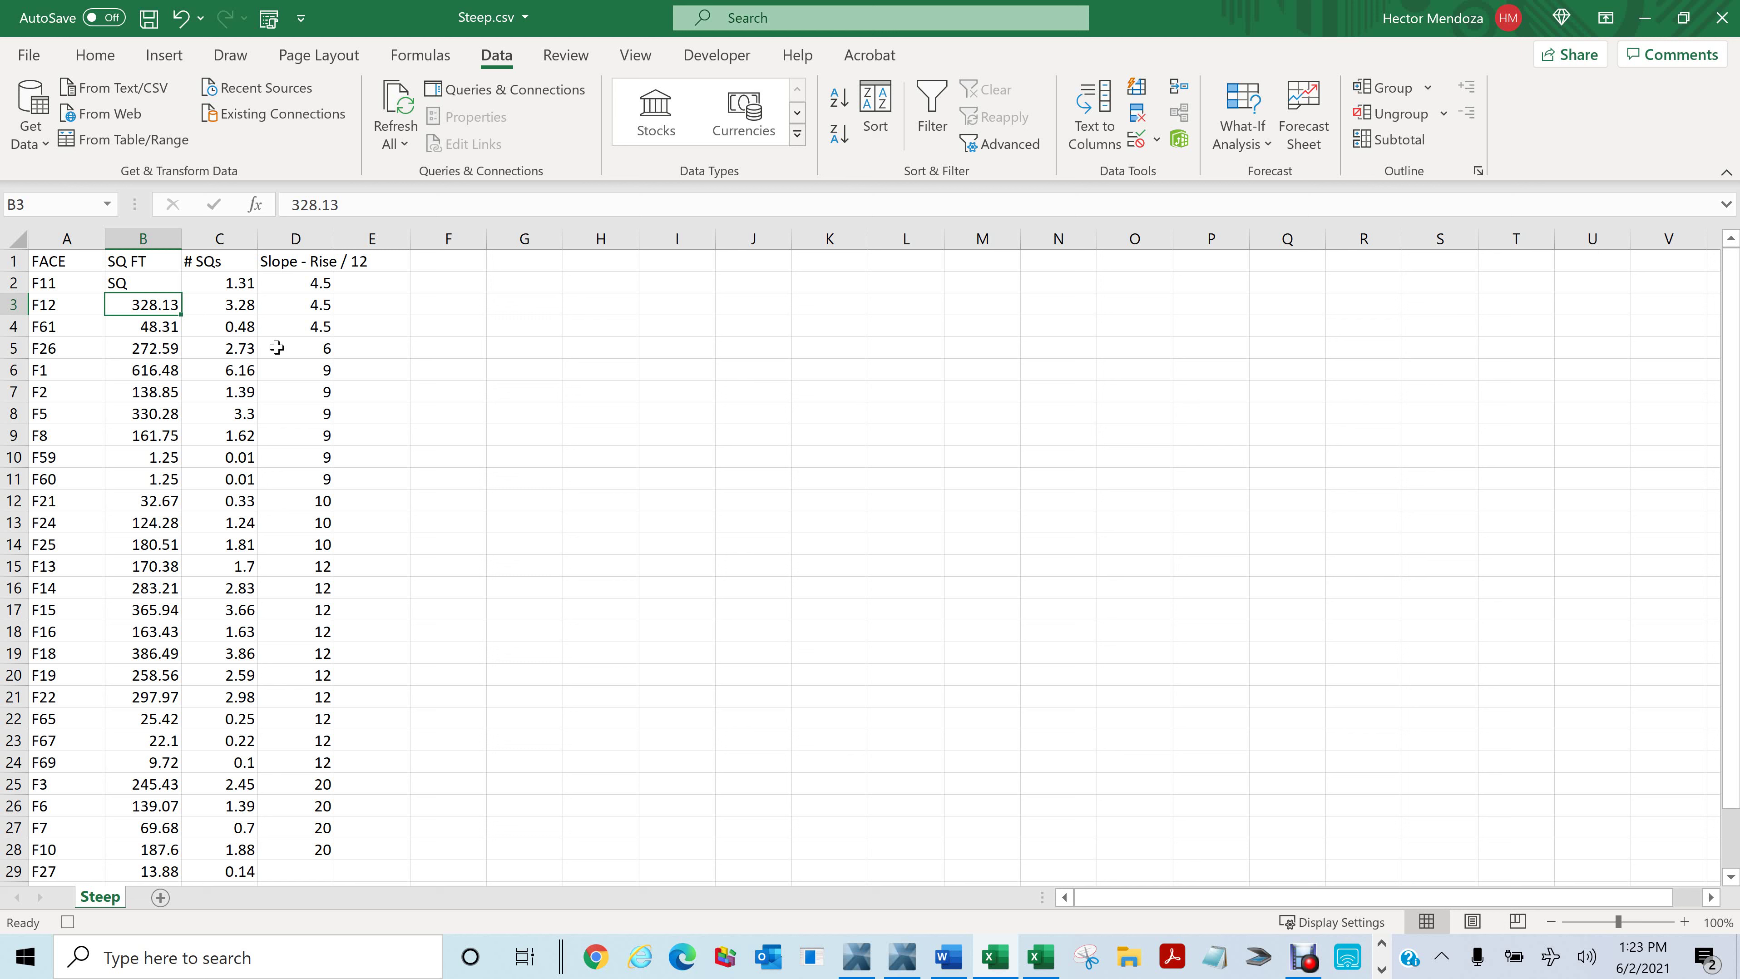
left_click(128, 284)
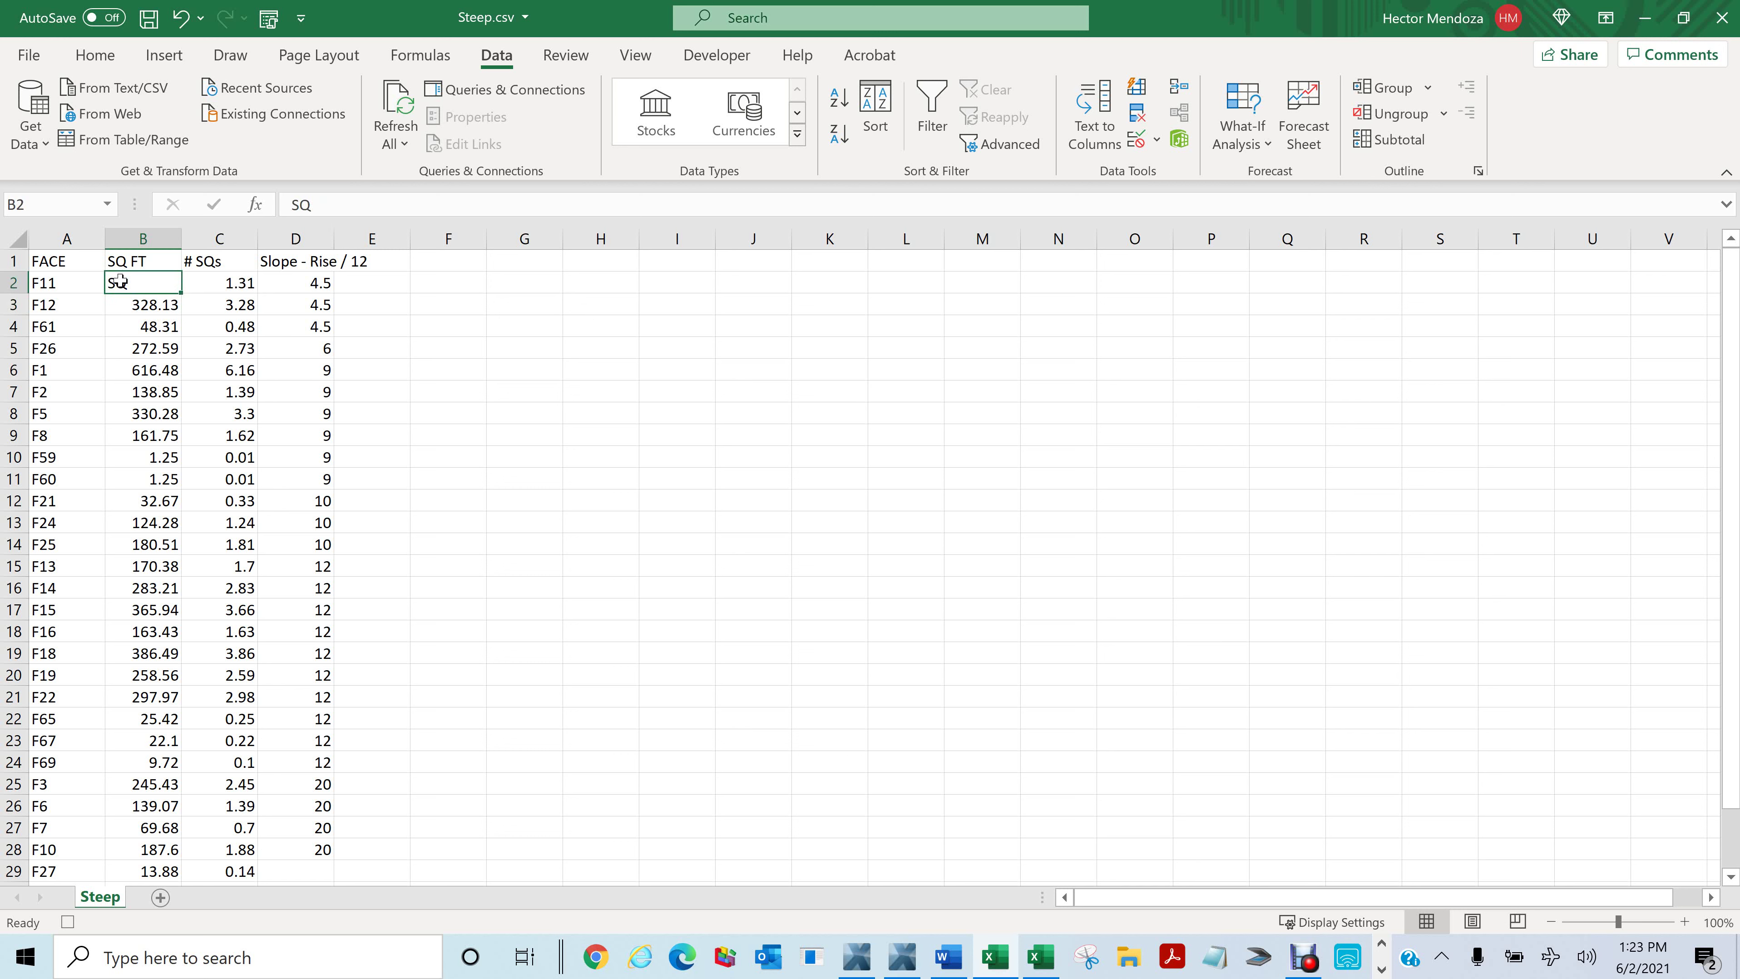
left_click_drag(181, 291, 204, 837)
scroll(699, 595, "up", 2)
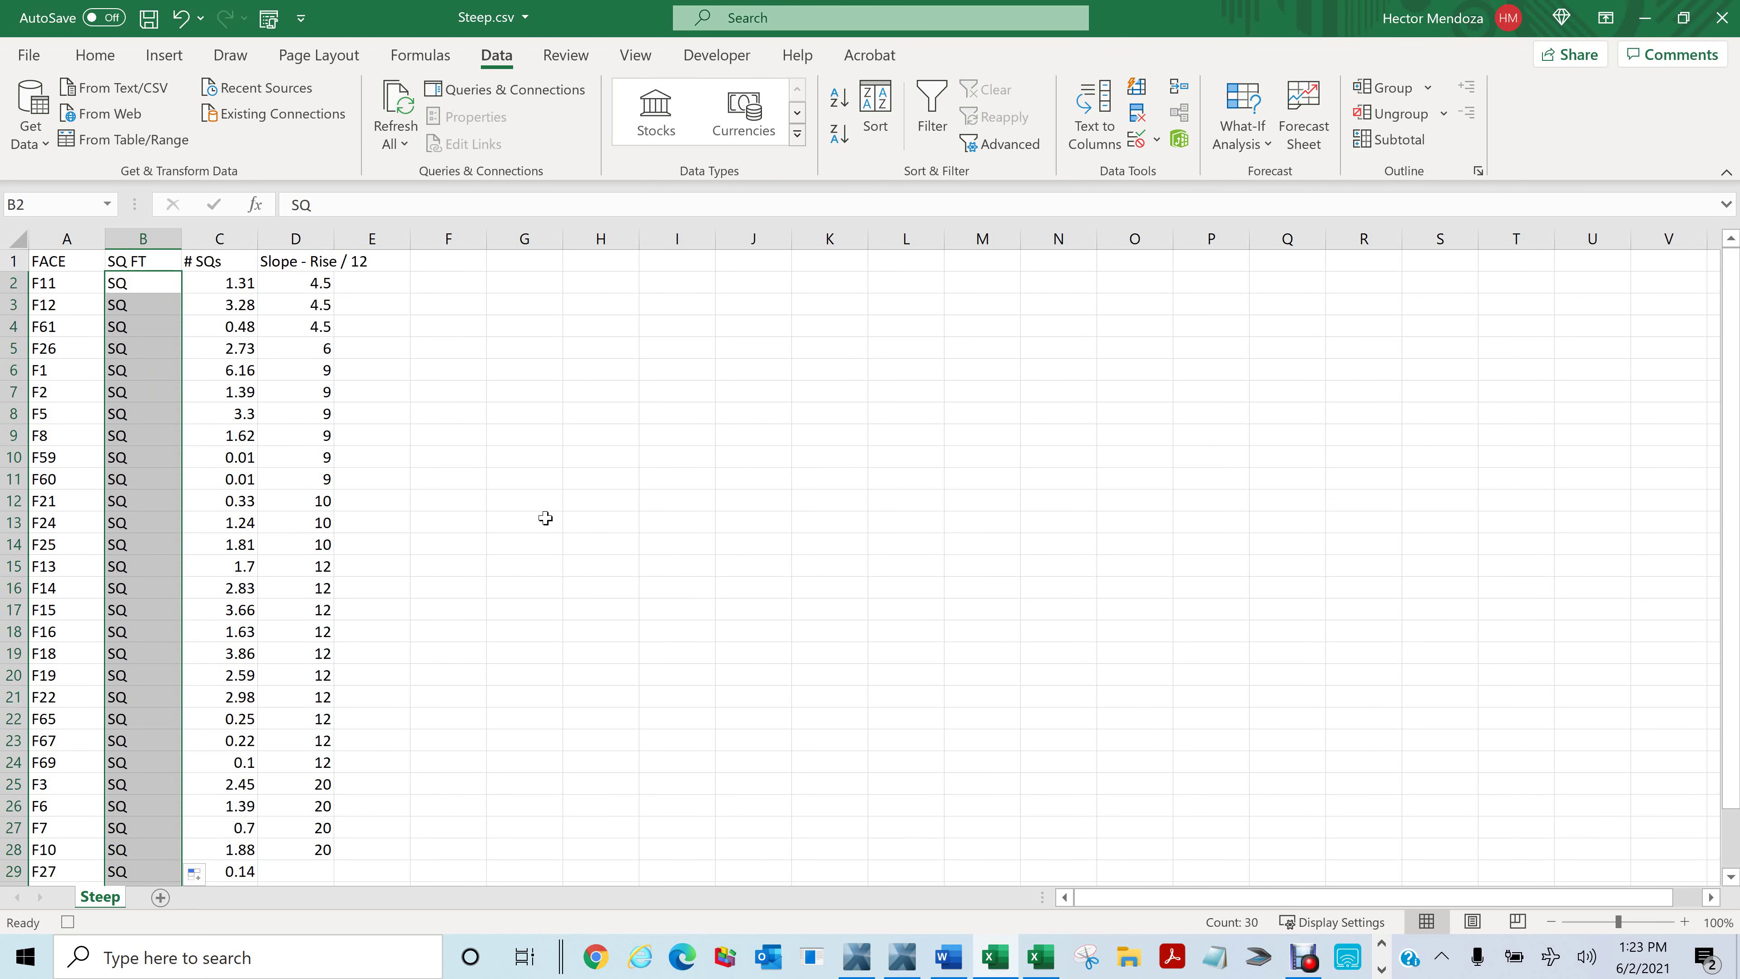
Step: Replace the # SQs numbers with a + marker filled down from C2 to C31
left_click(235, 283)
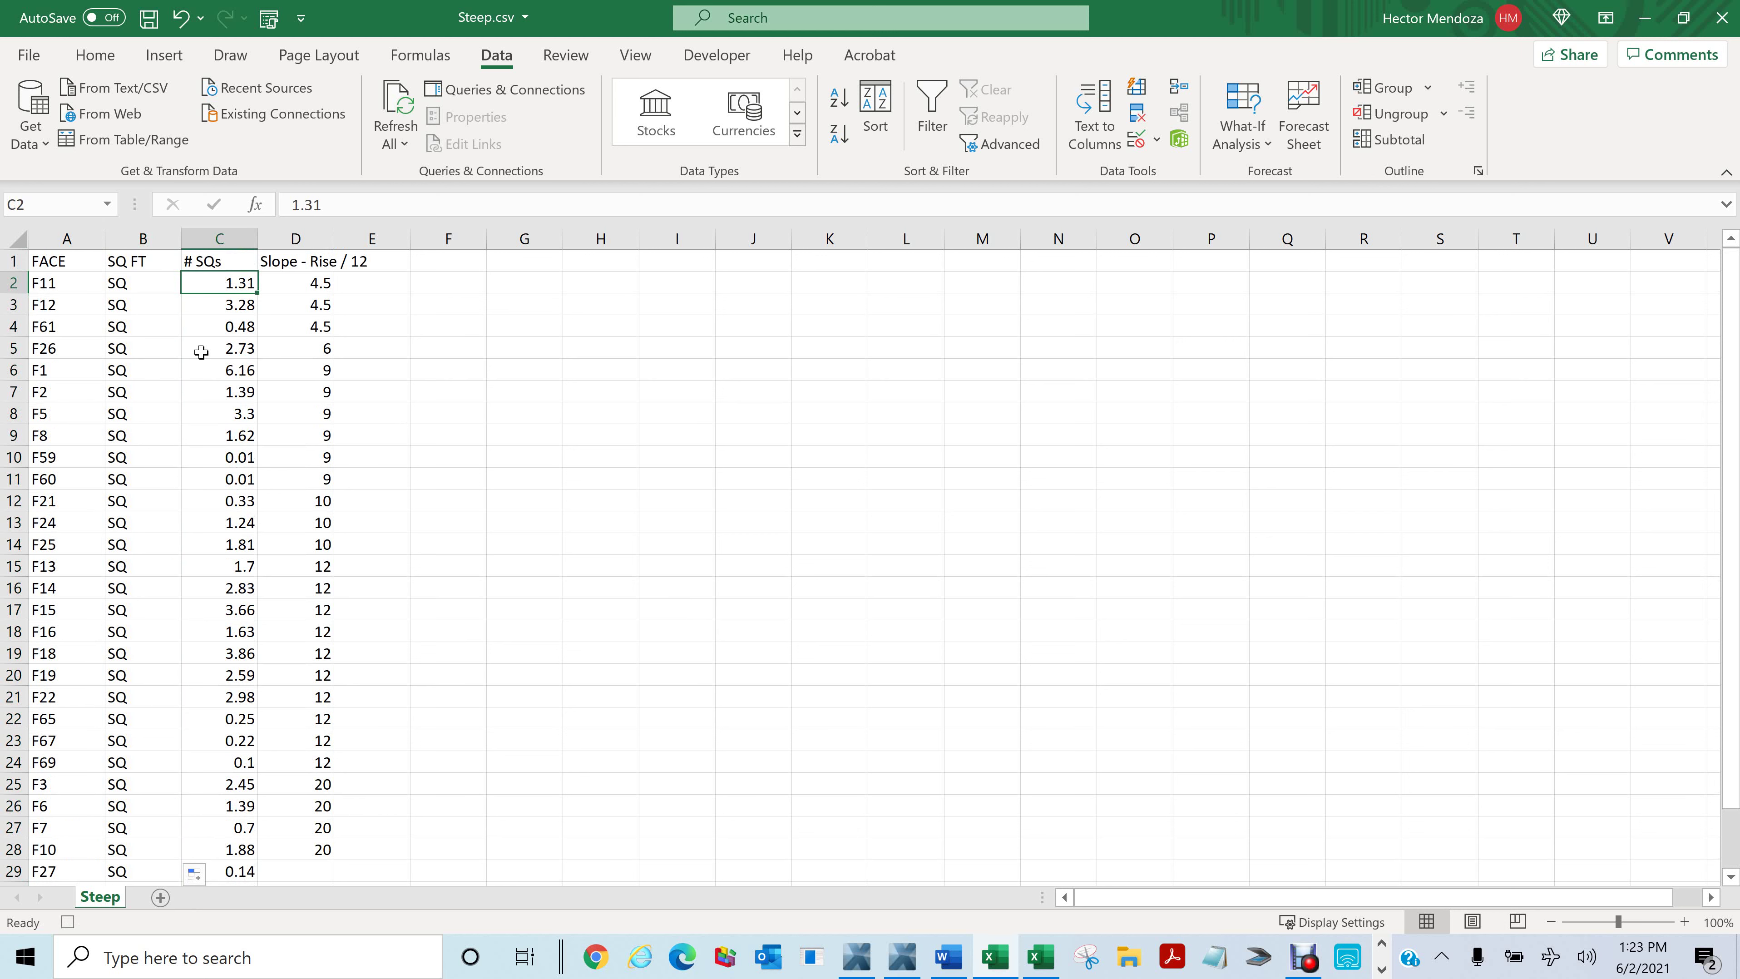
type("+")
key("Return")
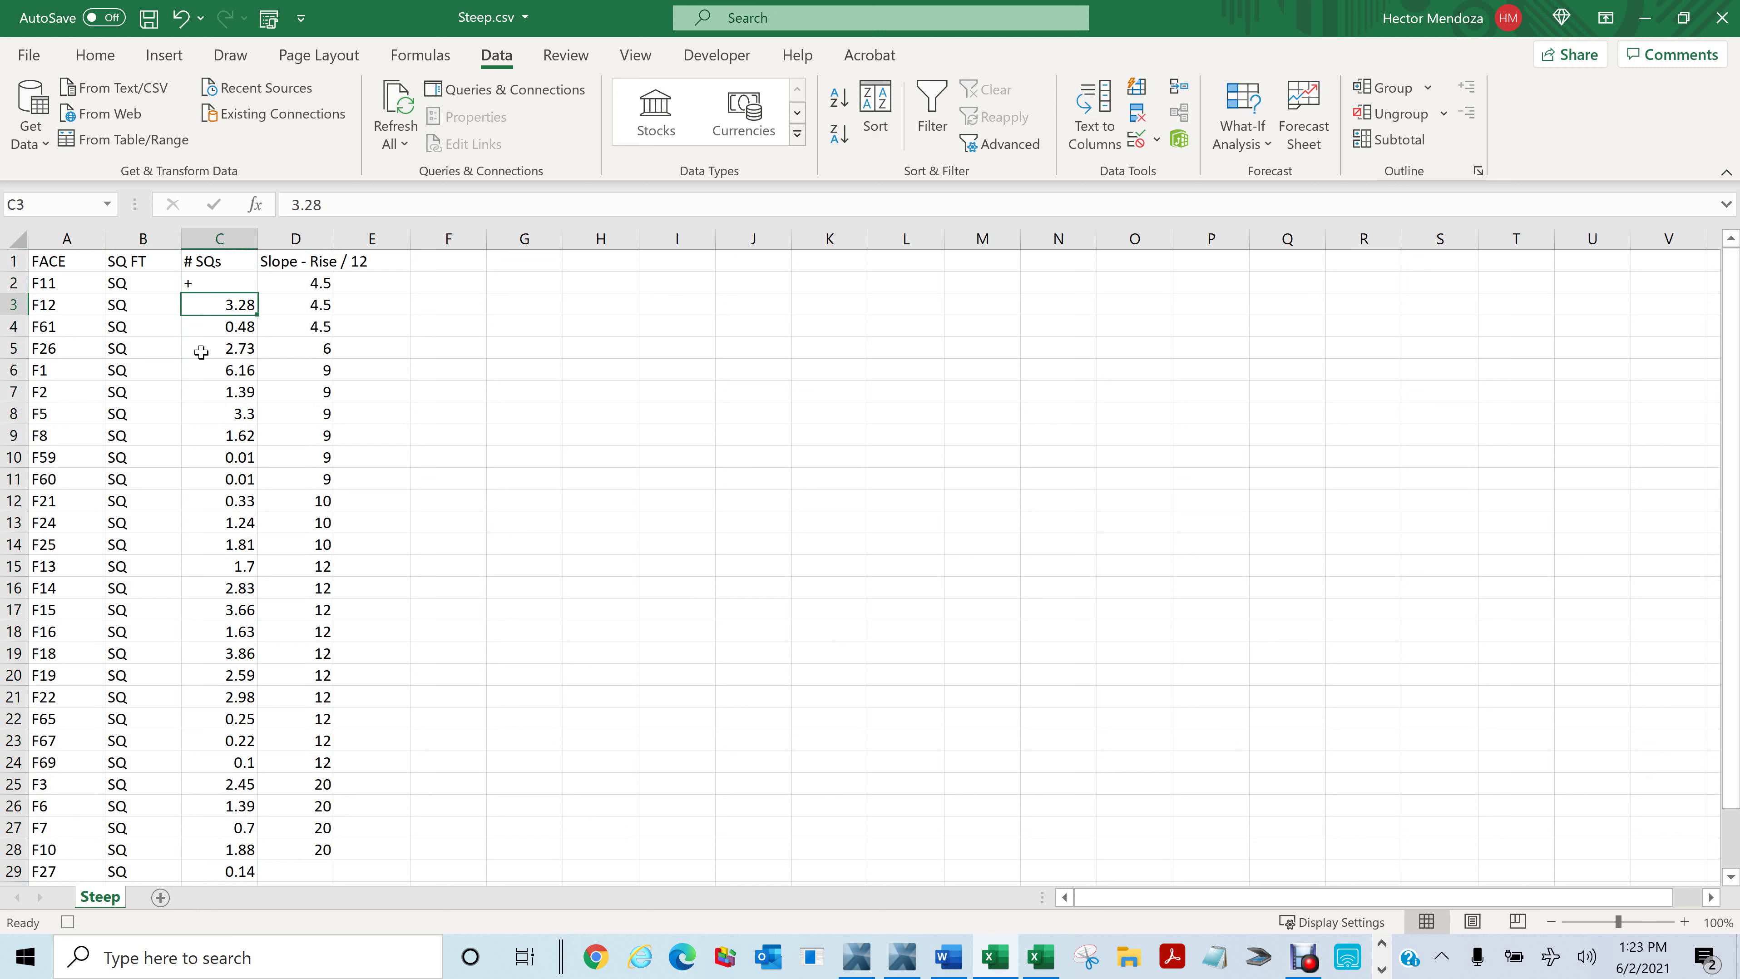
left_click(201, 282)
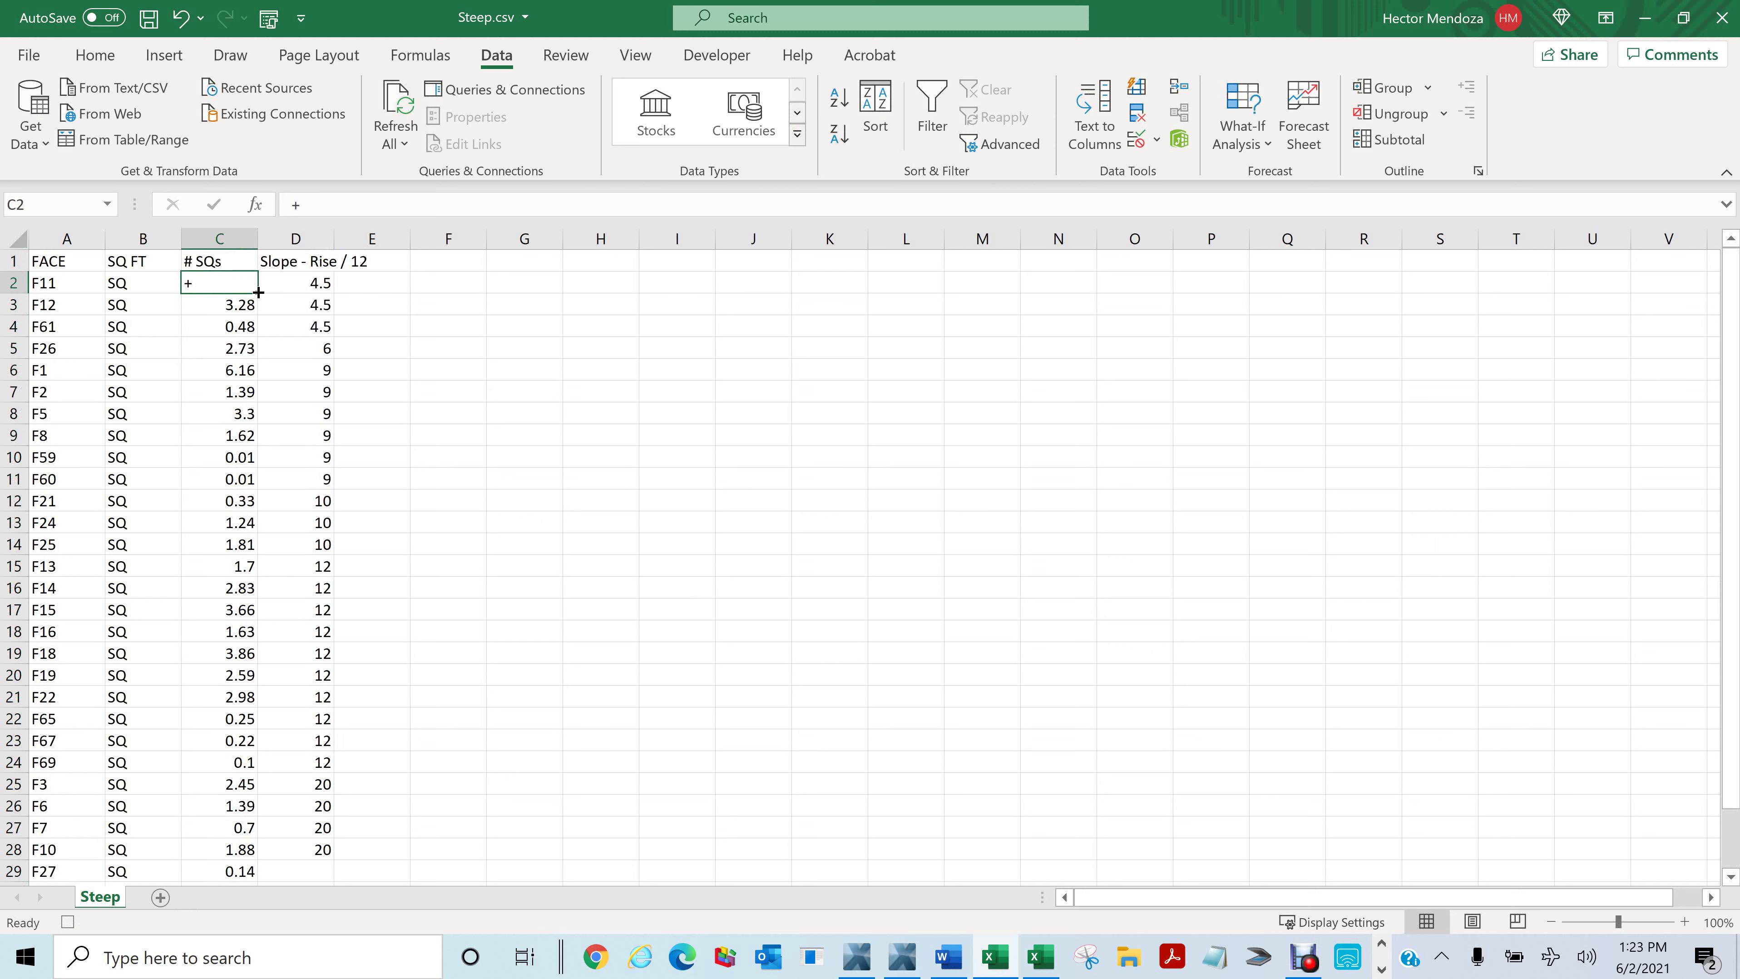
left_click_drag(258, 291, 263, 869)
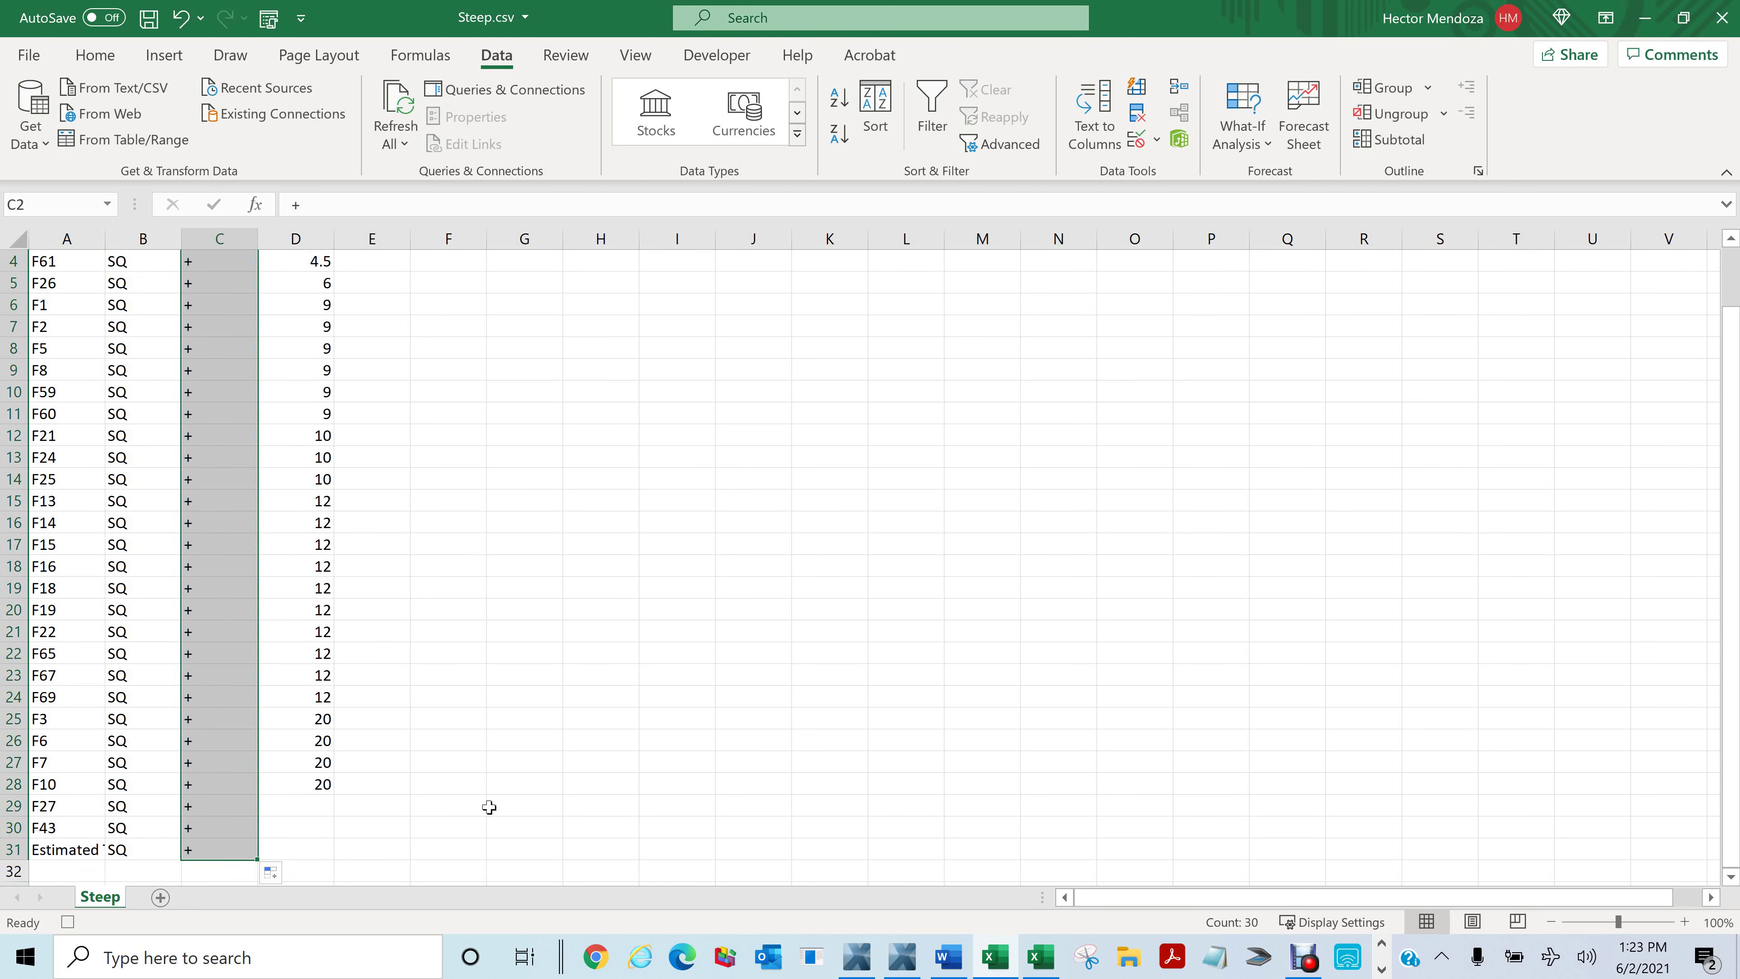
scroll(489, 807, "up", 1)
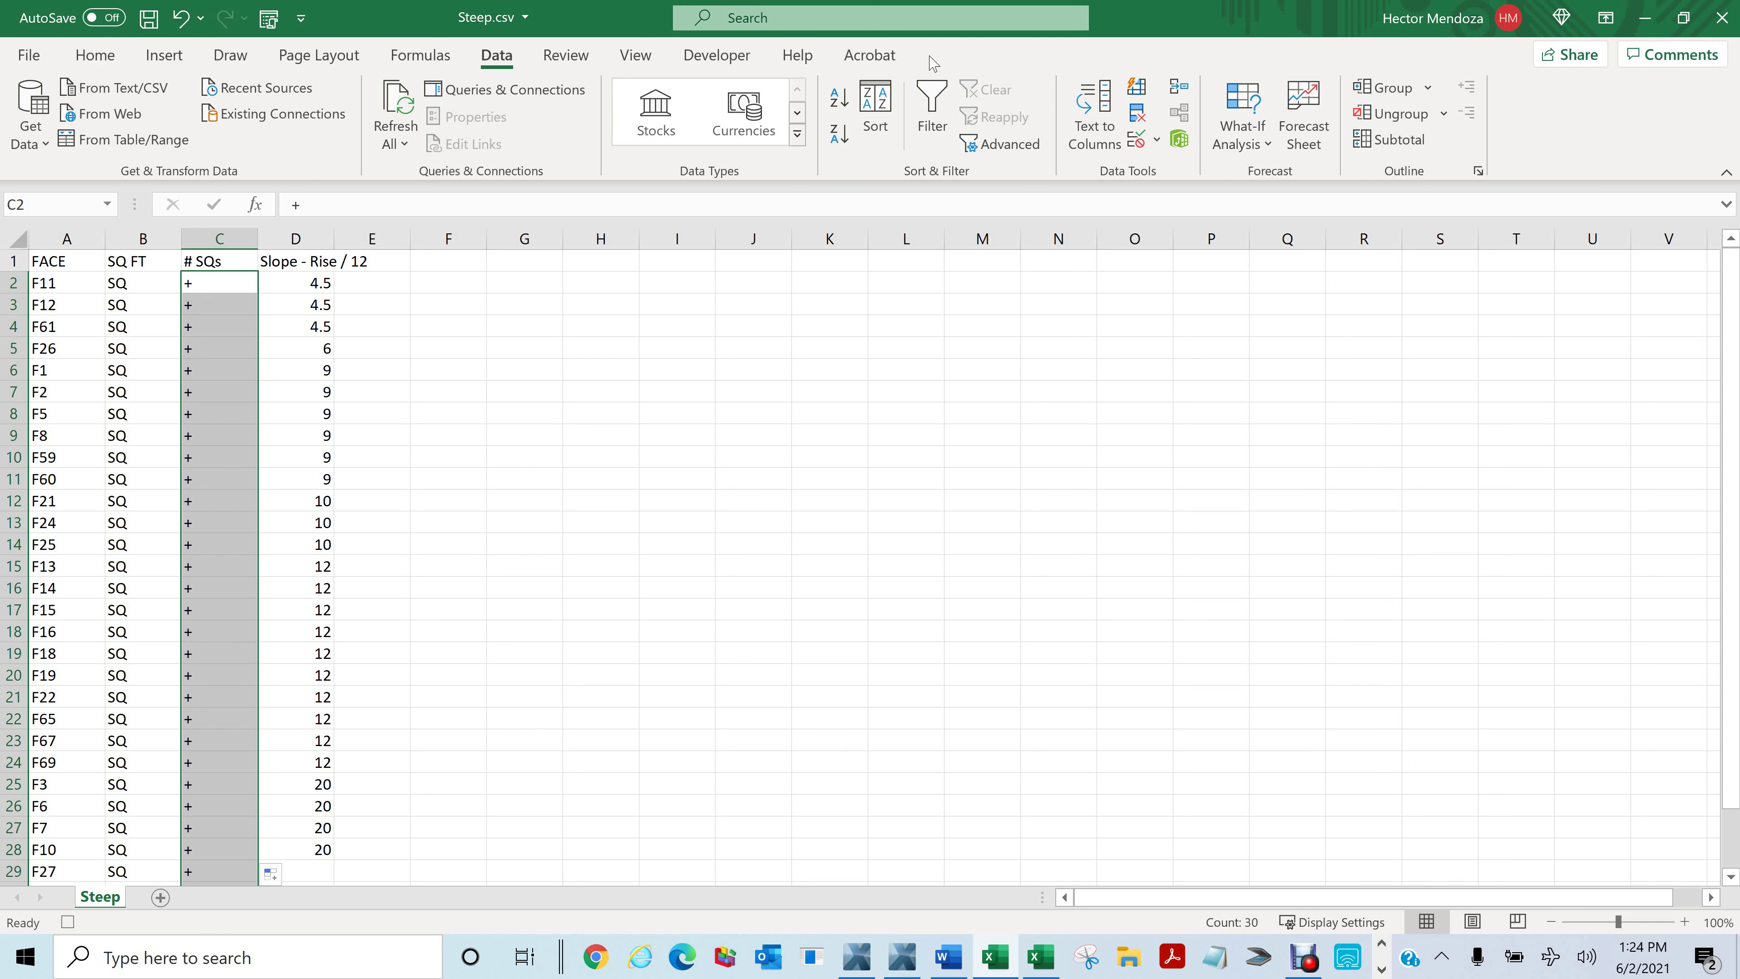
Step: Stop the macro recording and save to the Desktop as the macro-enabled Steep.xlsm
left_click(717, 55)
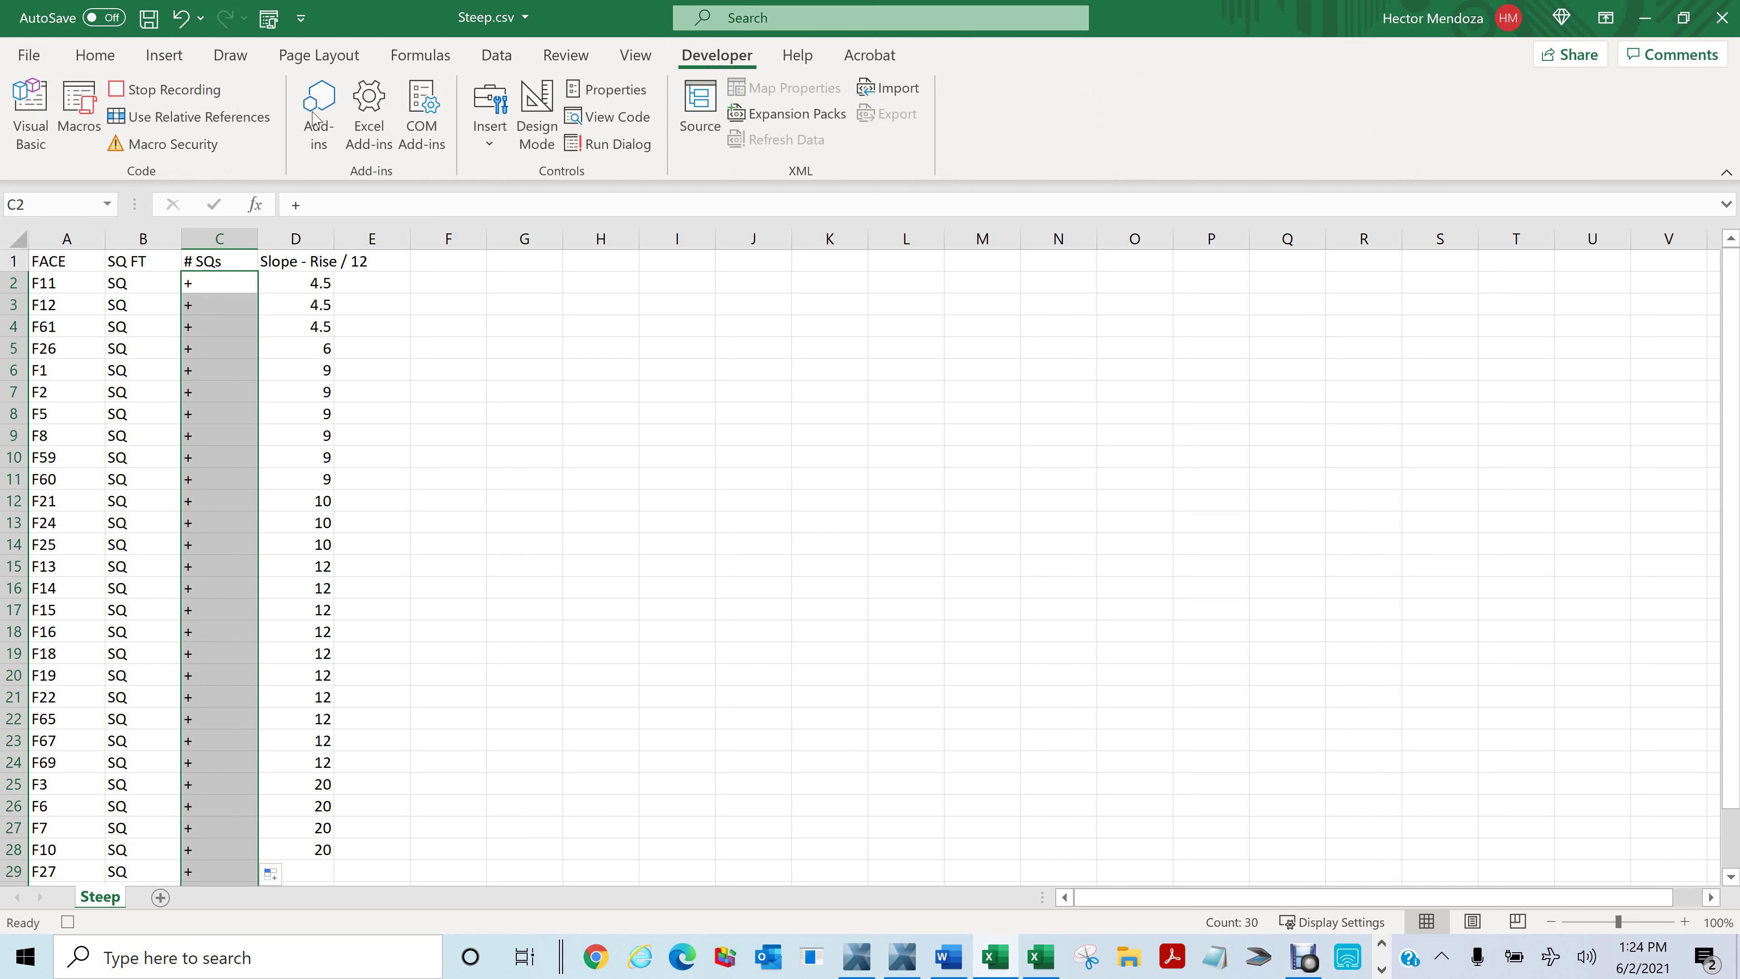
left_click(123, 94)
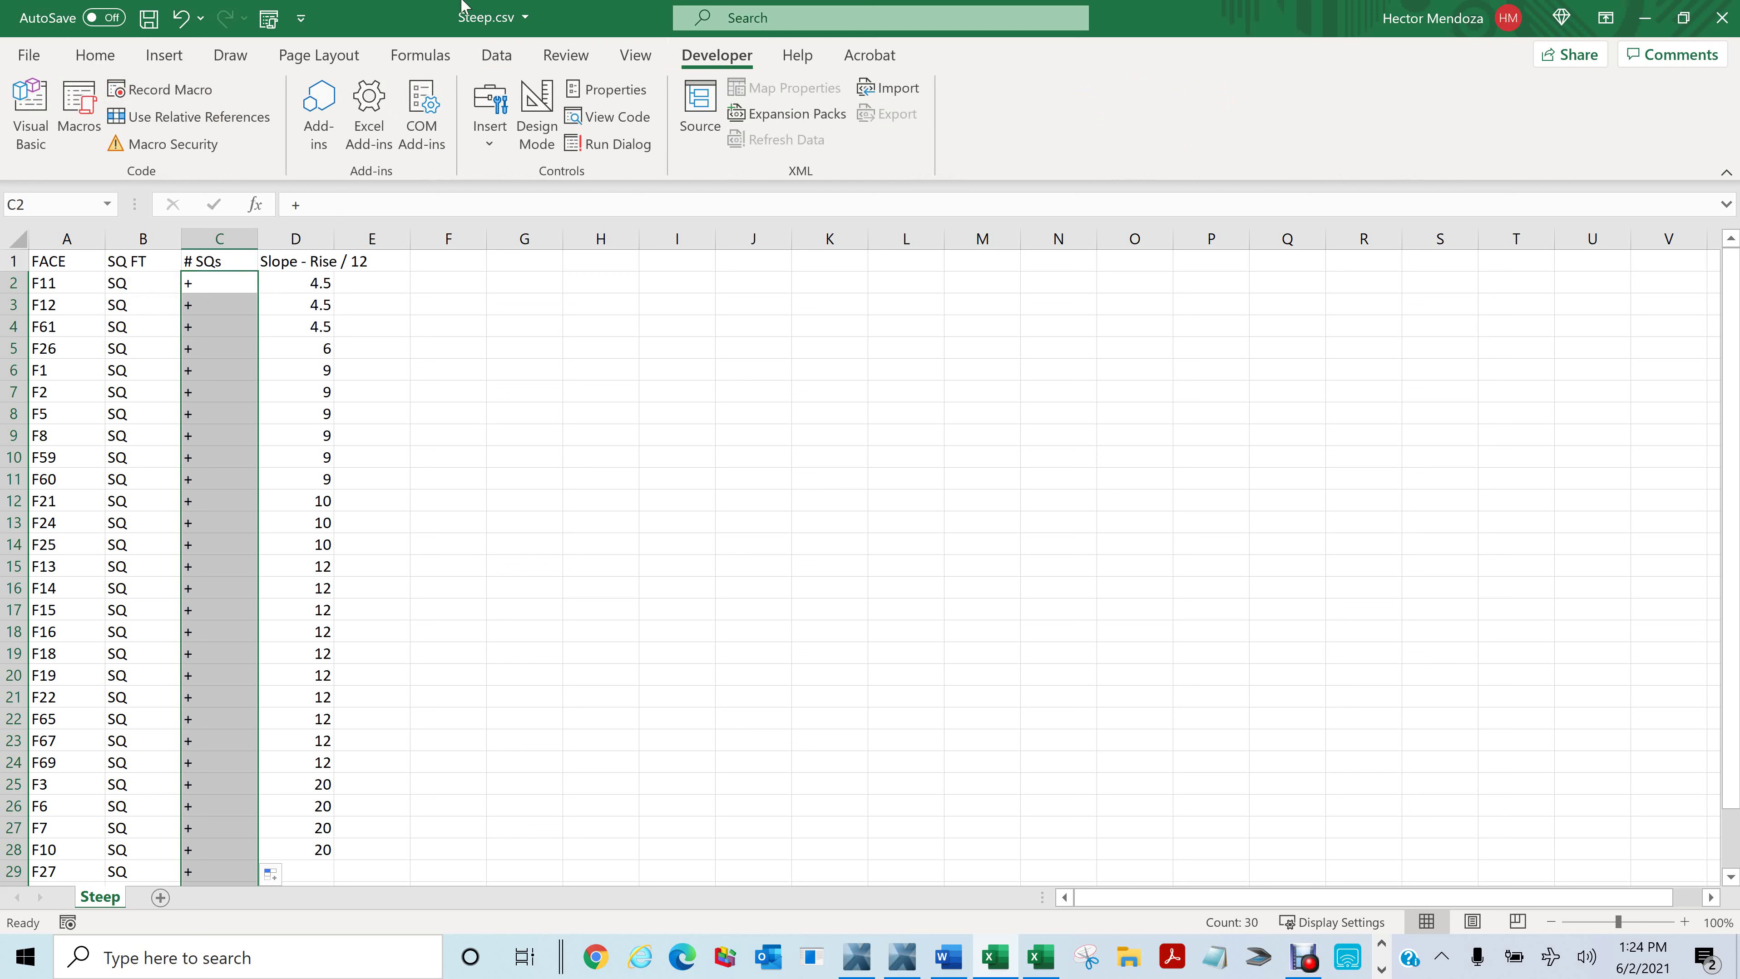
left_click(28, 55)
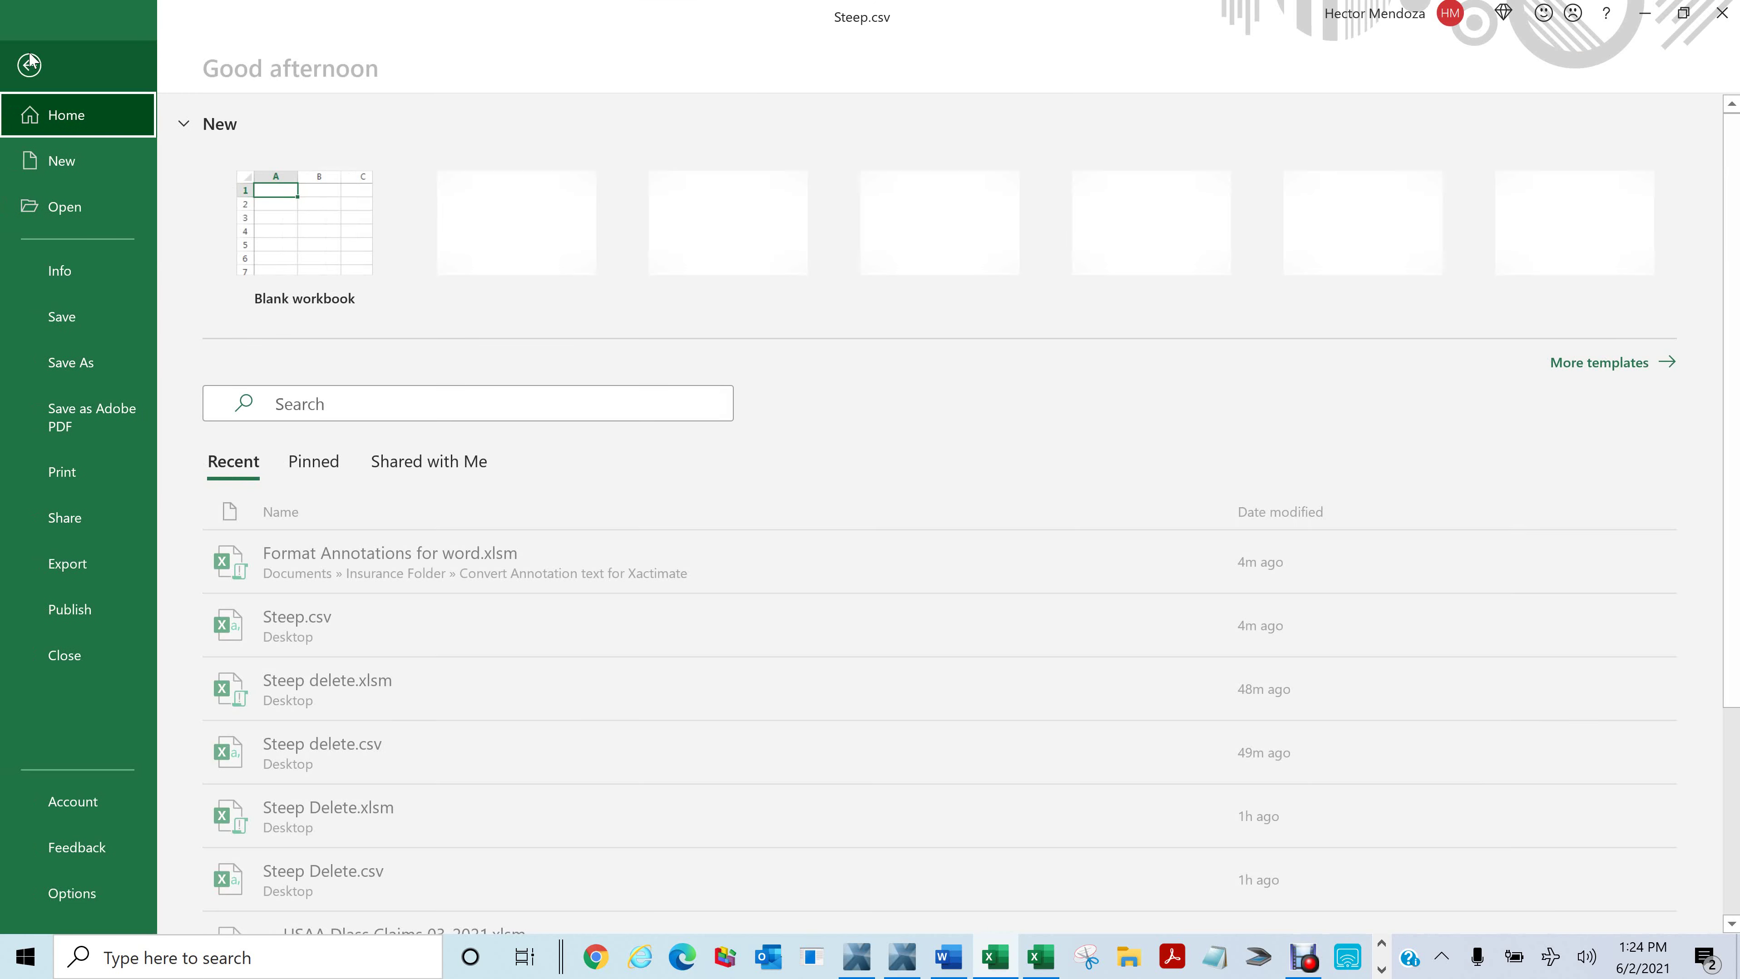
left_click(57, 370)
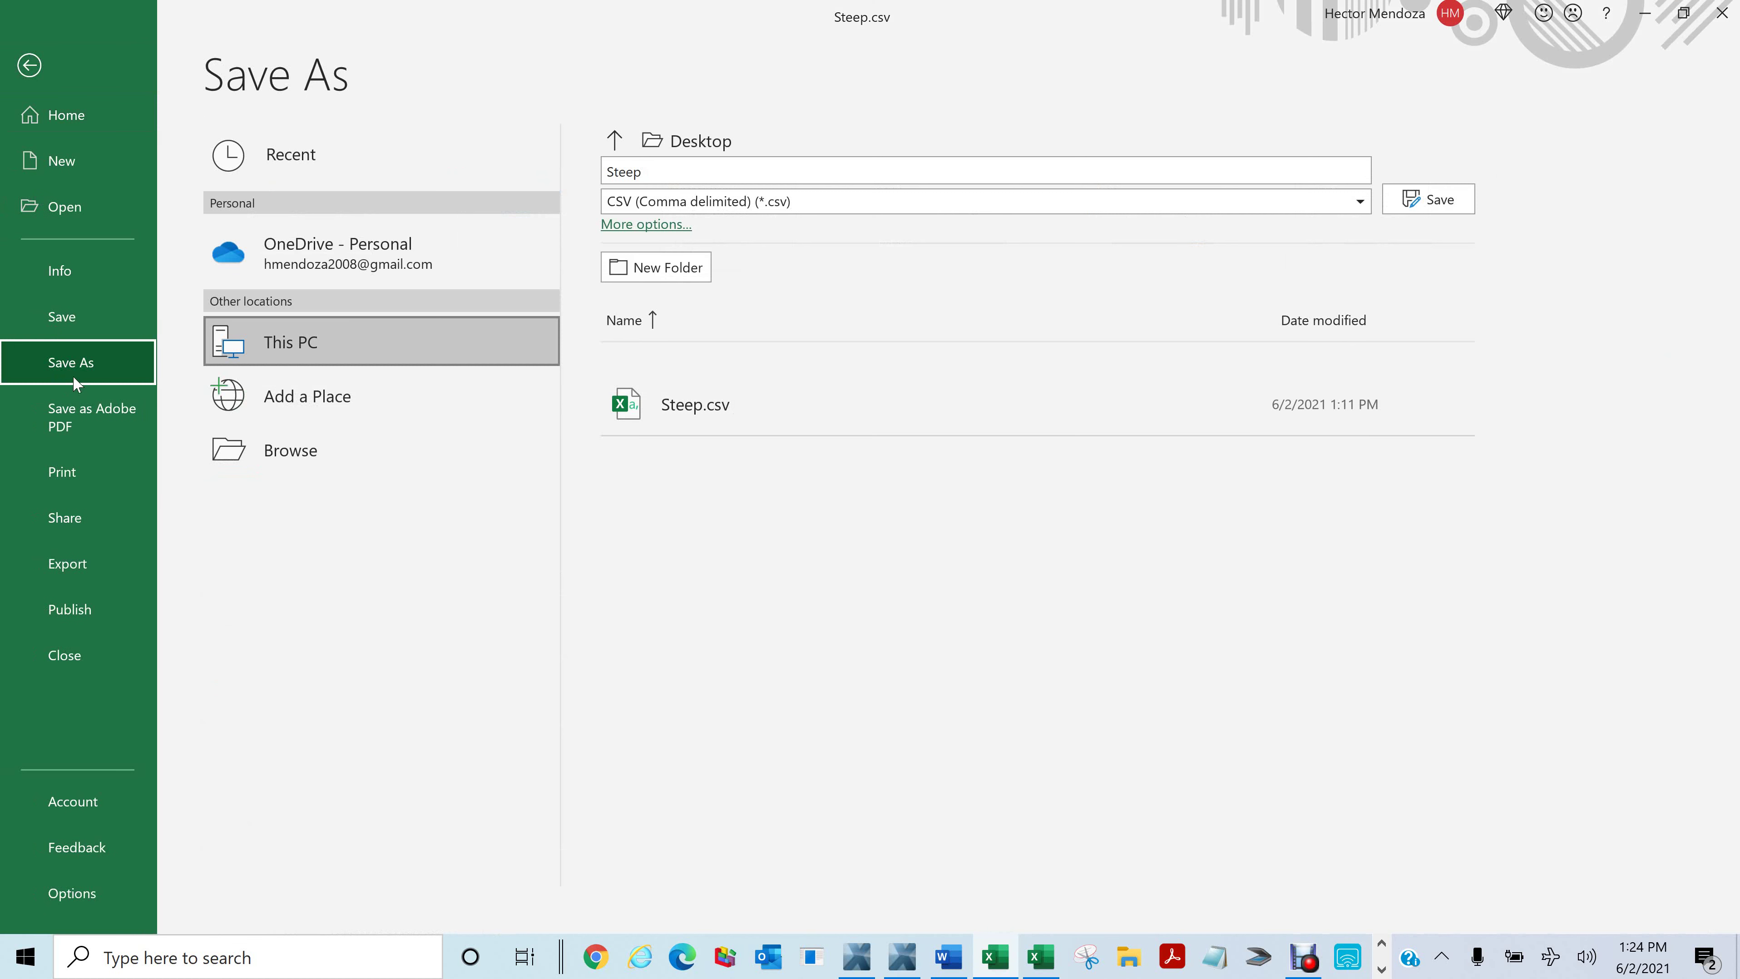
left_click(1357, 205)
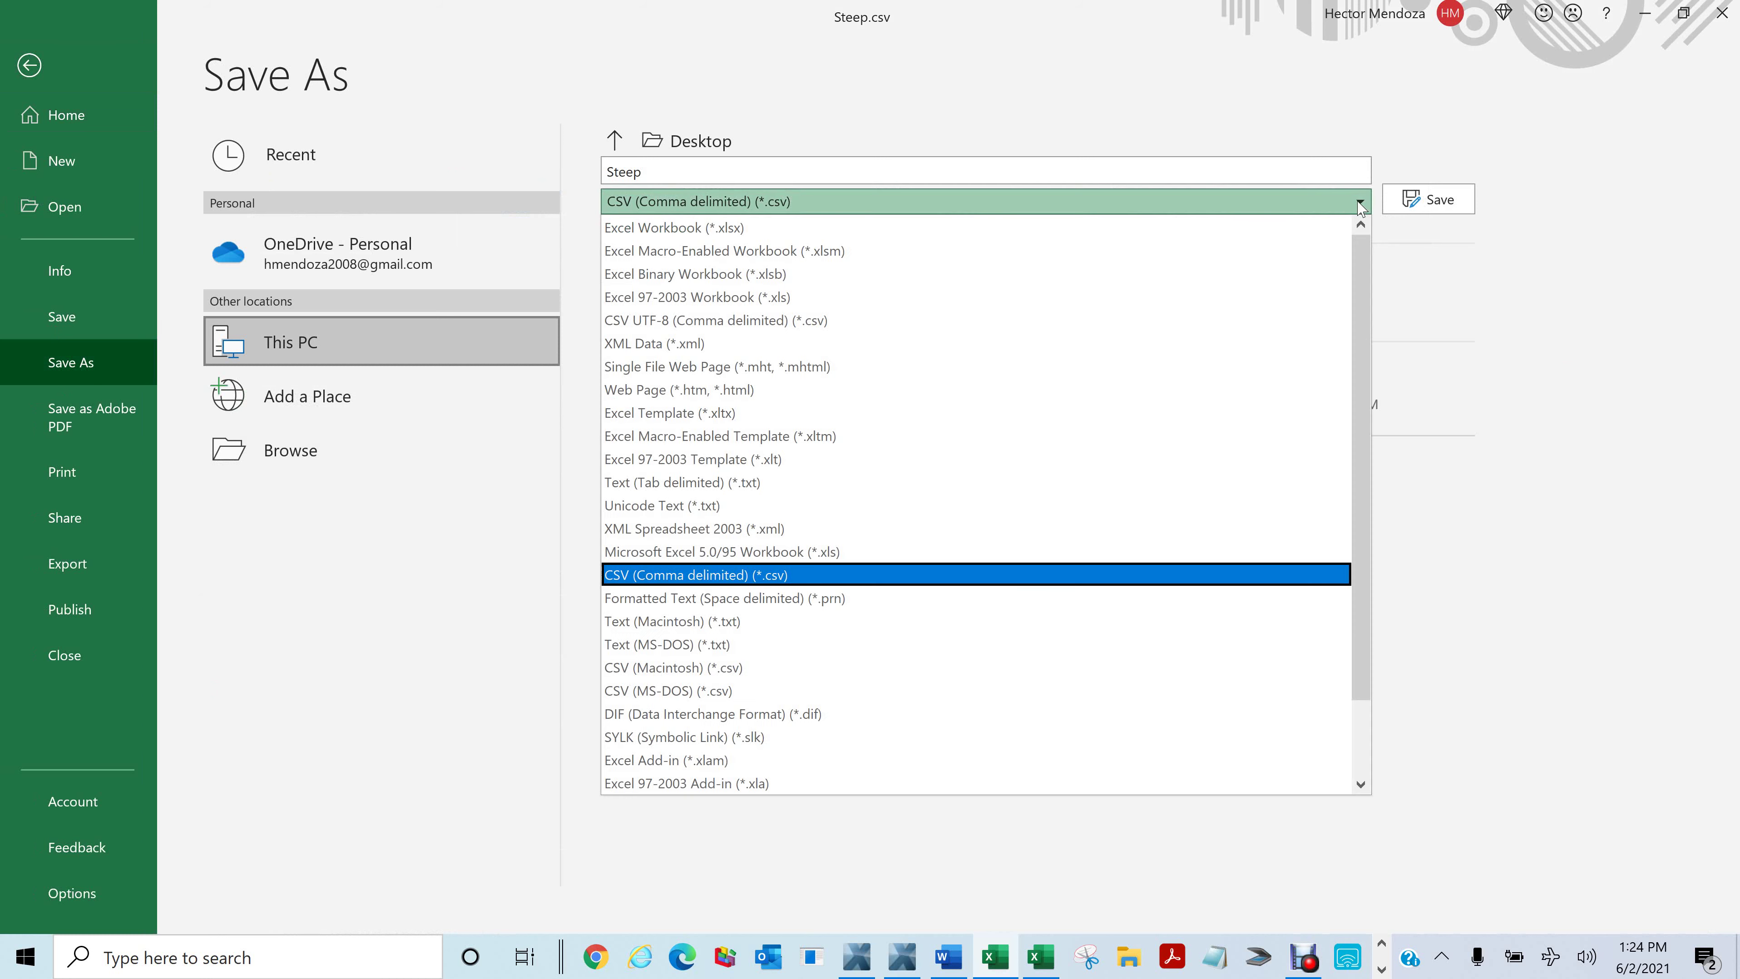
left_click(717, 251)
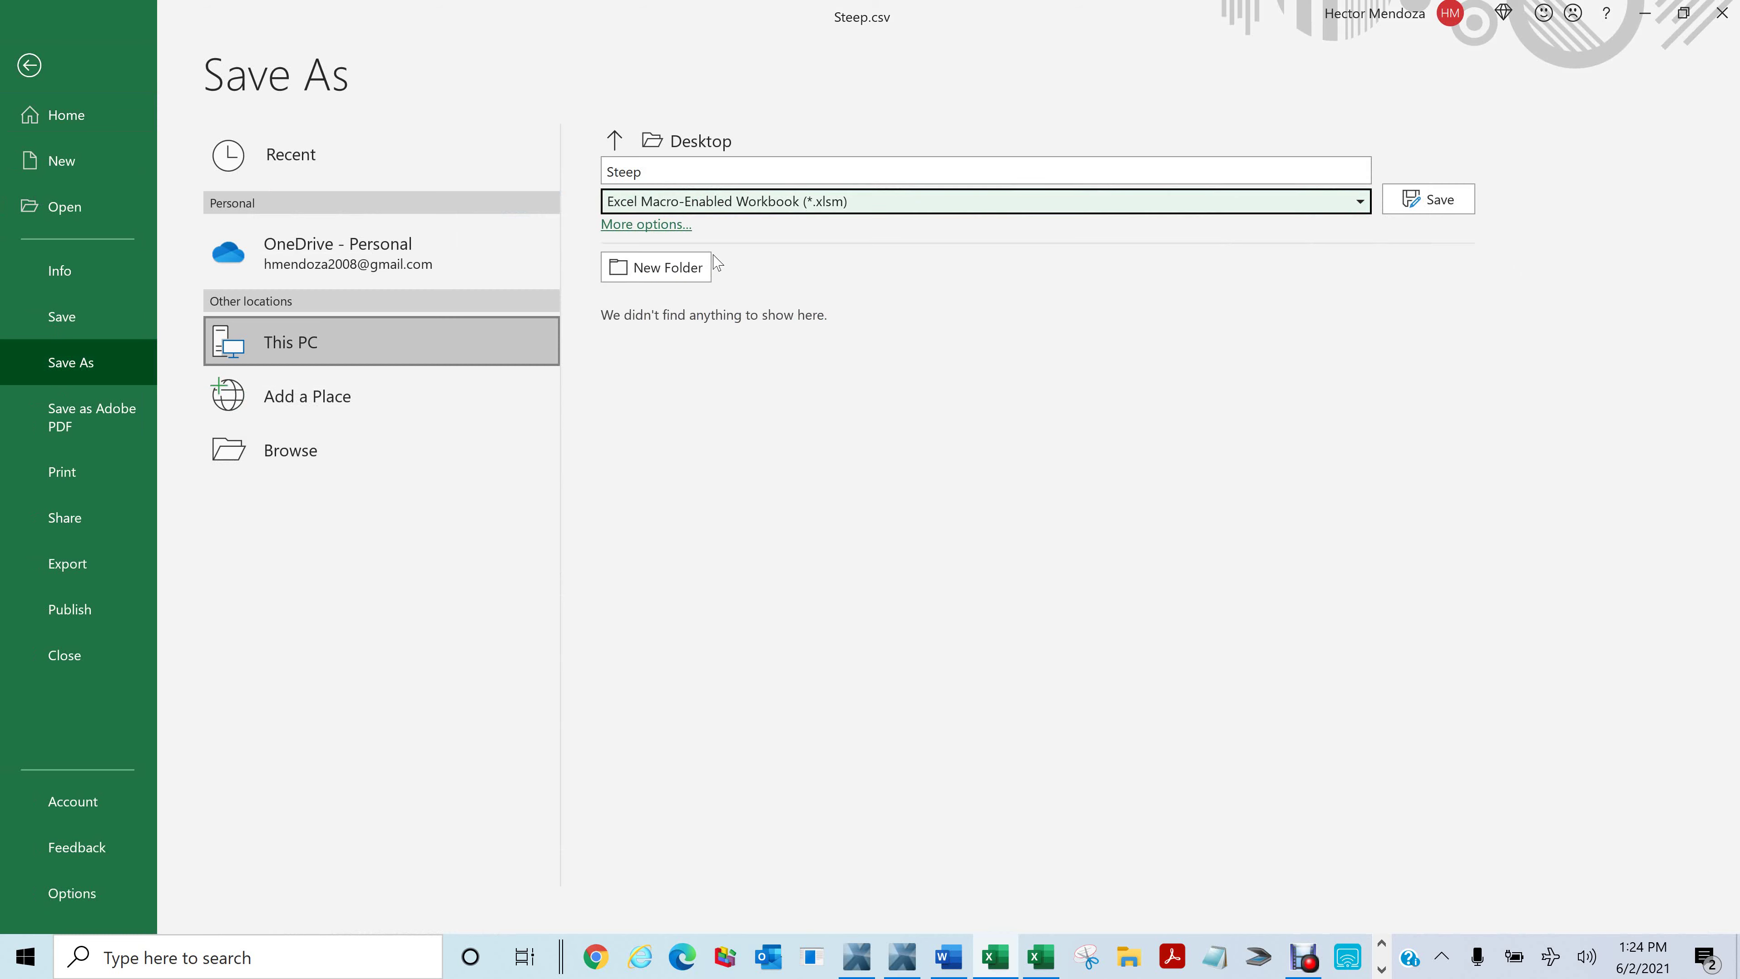
left_click(1425, 201)
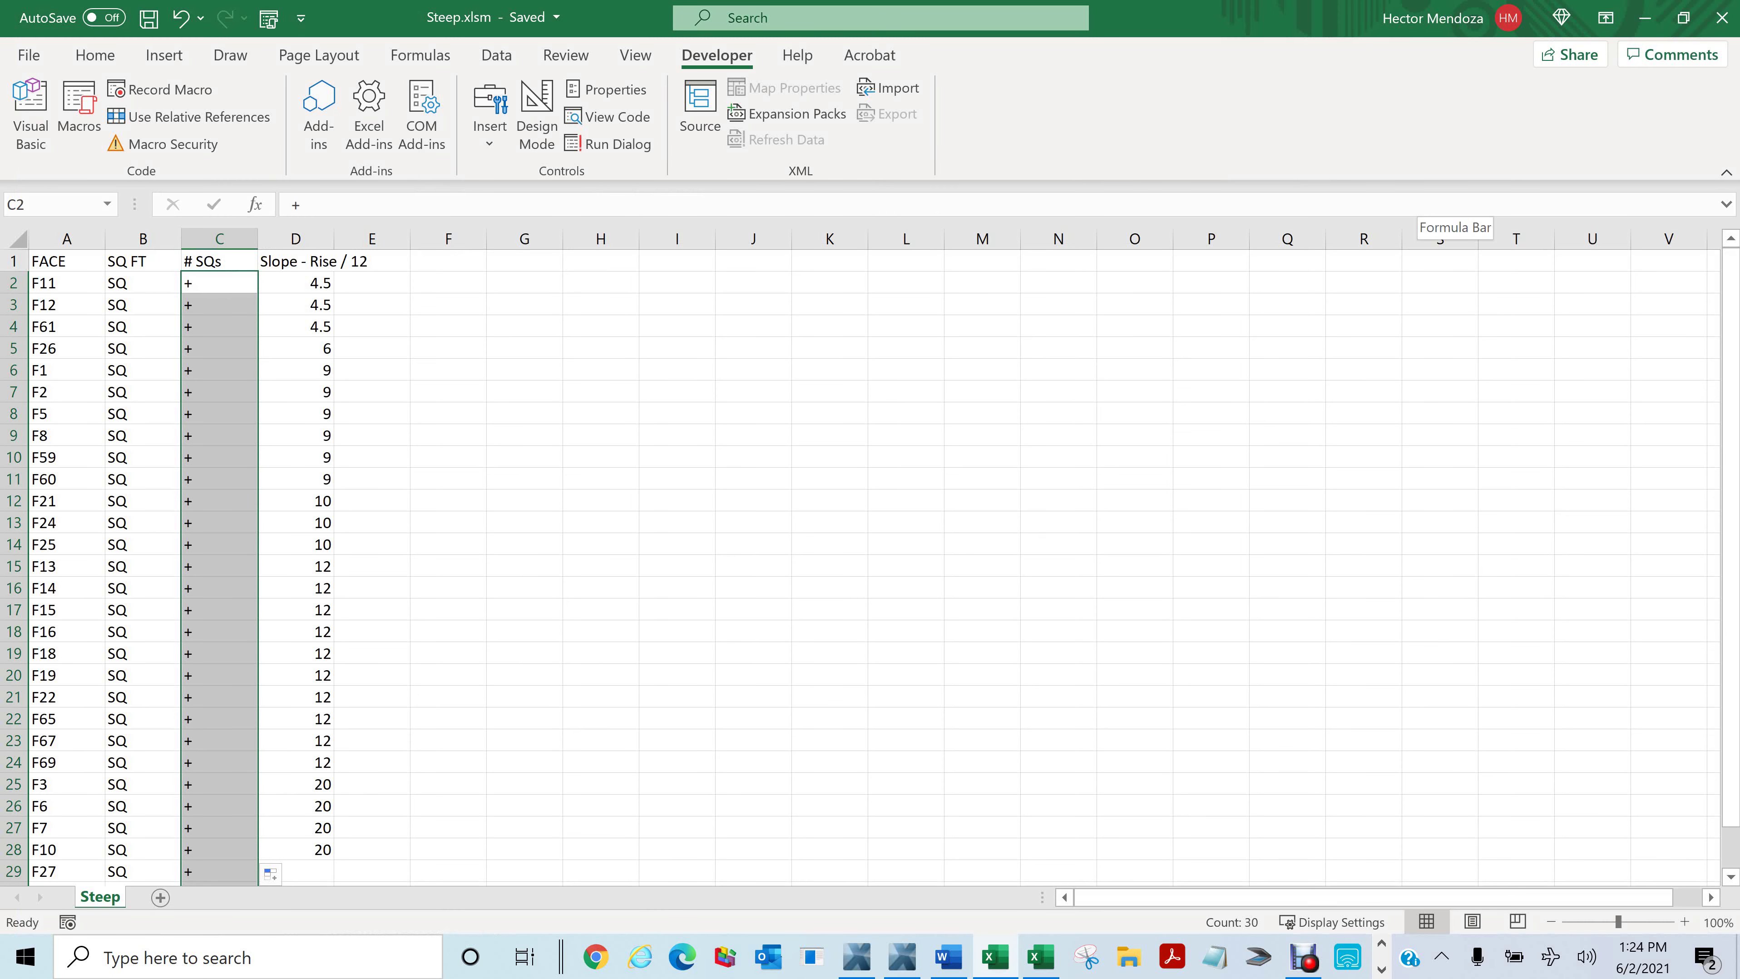
left_click_drag(1201, 31, 1116, 107)
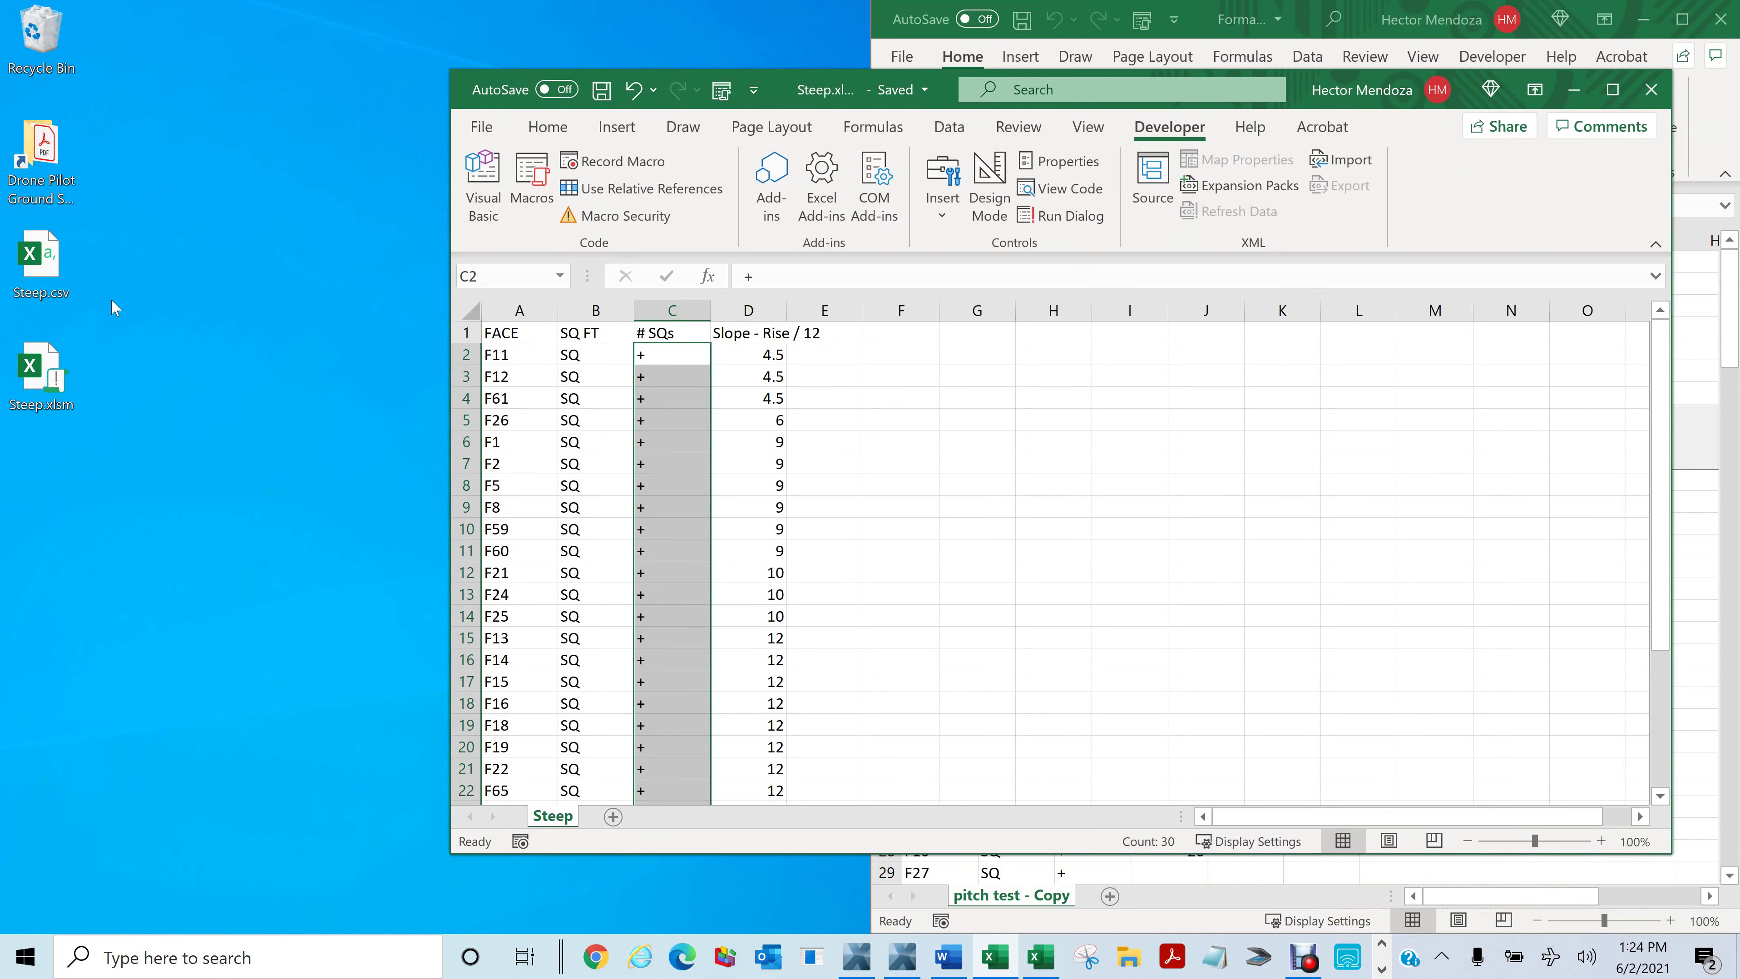
left_click(48, 264)
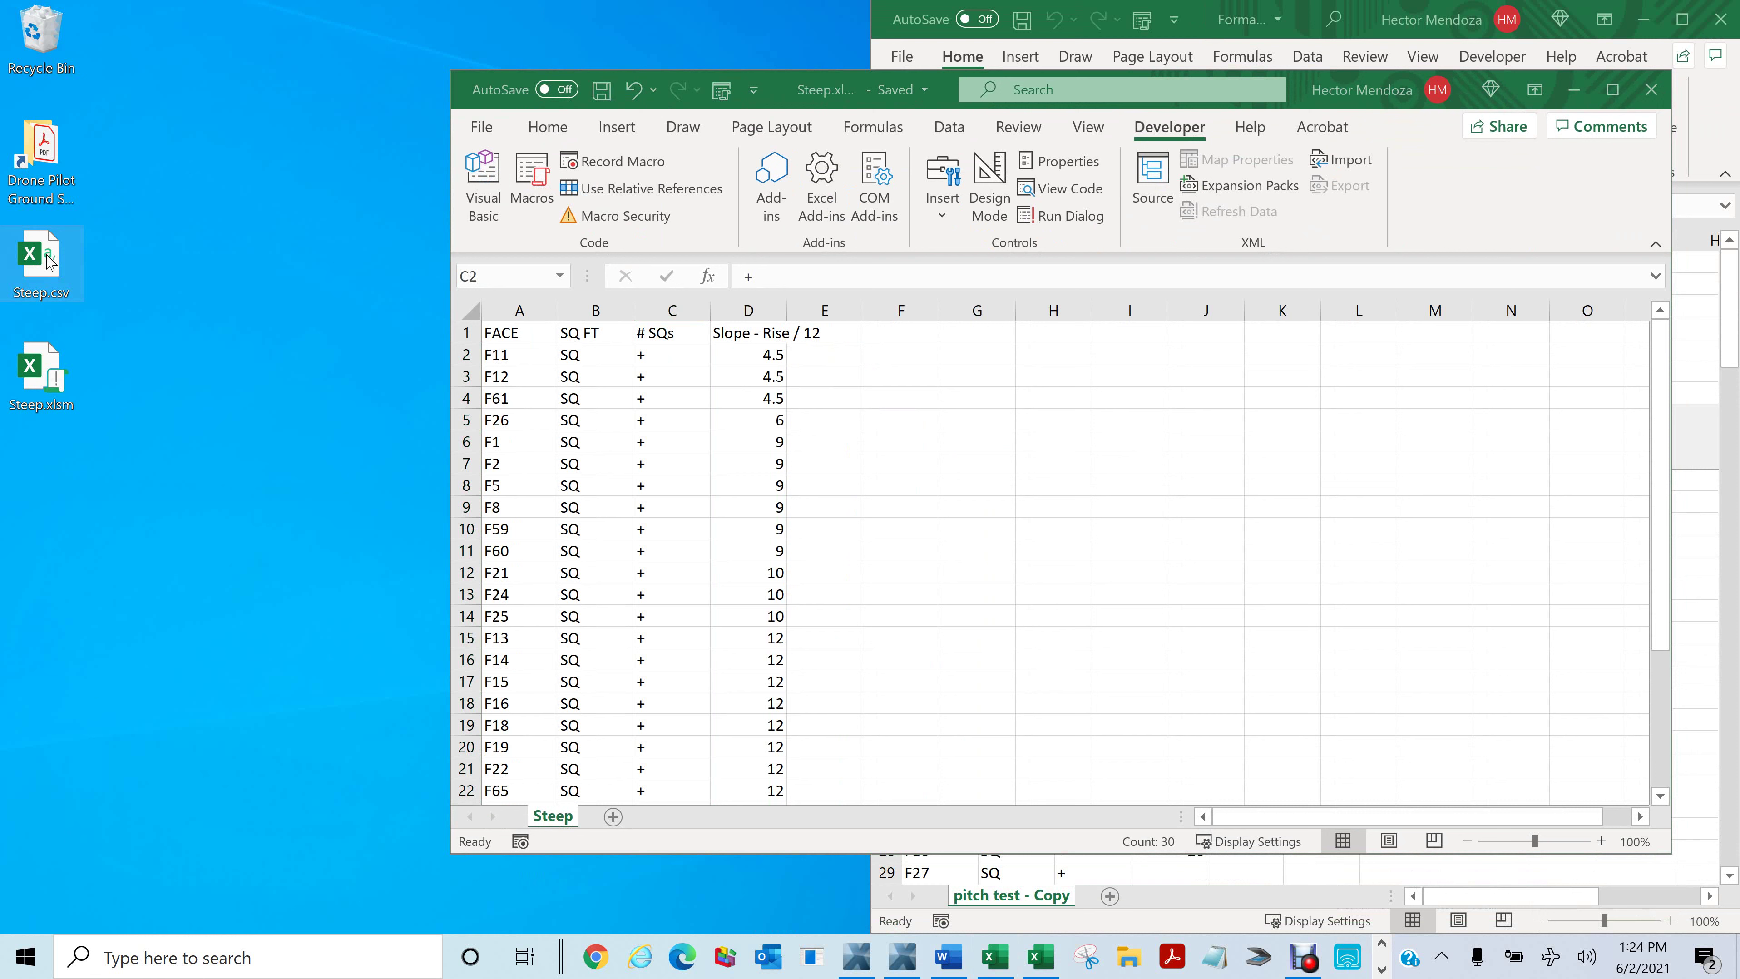
left_click(41, 374)
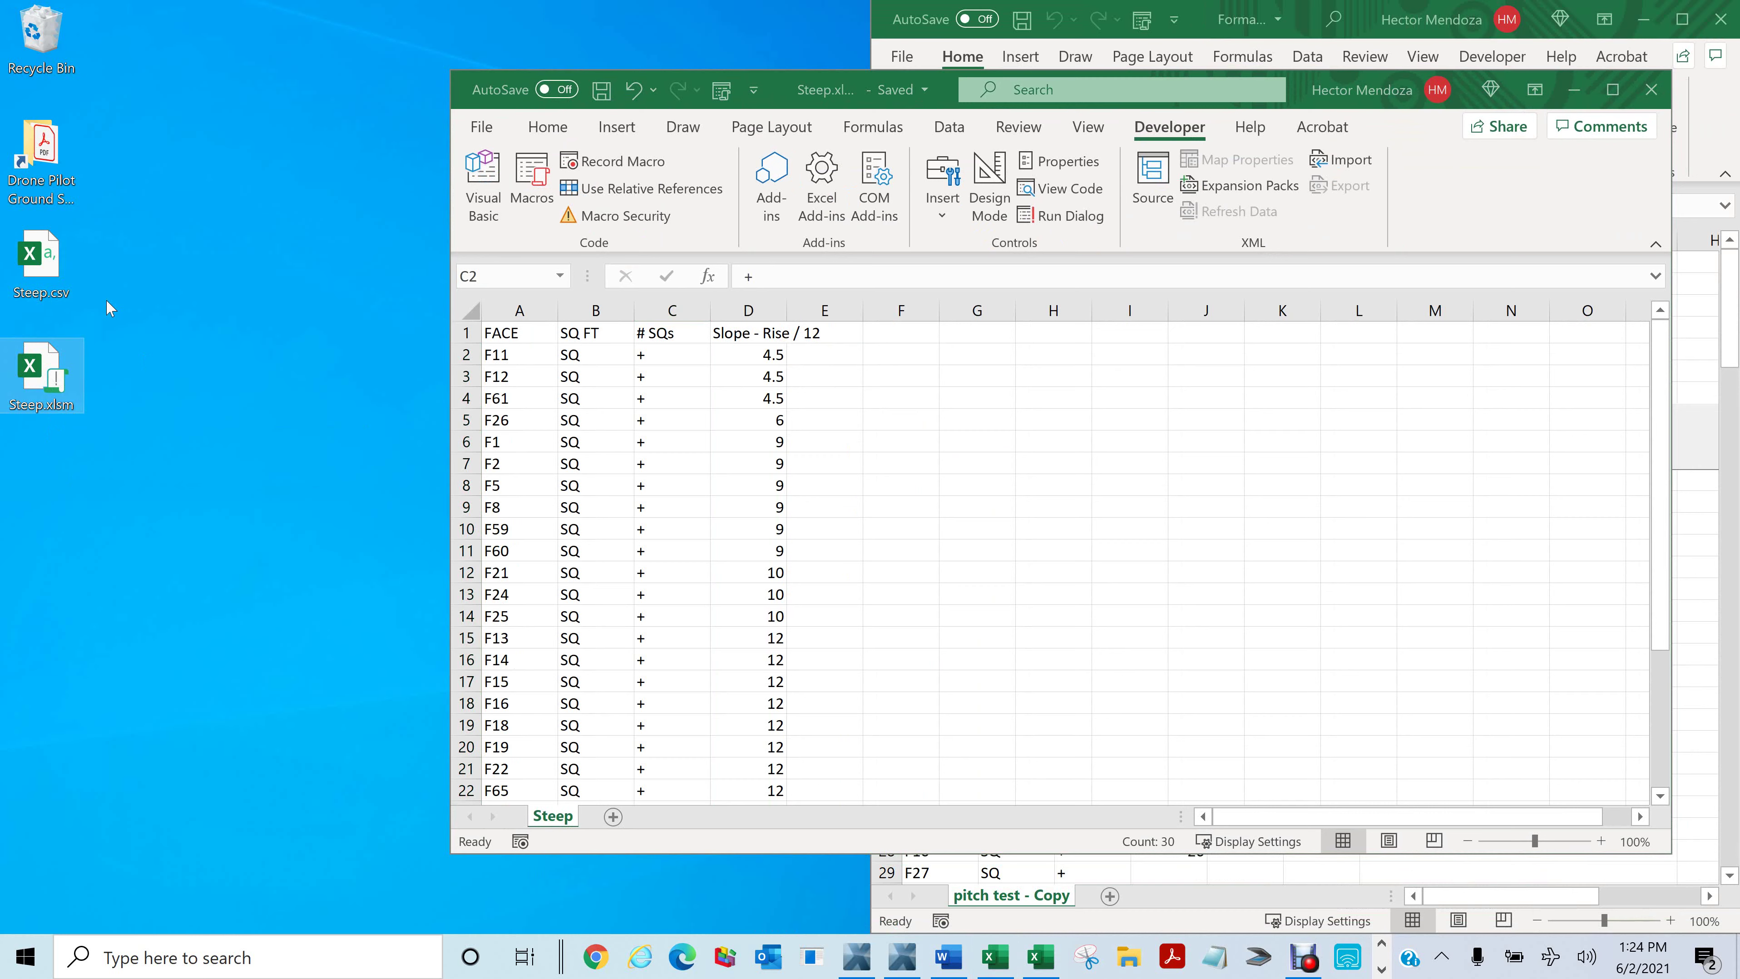
left_click(1611, 91)
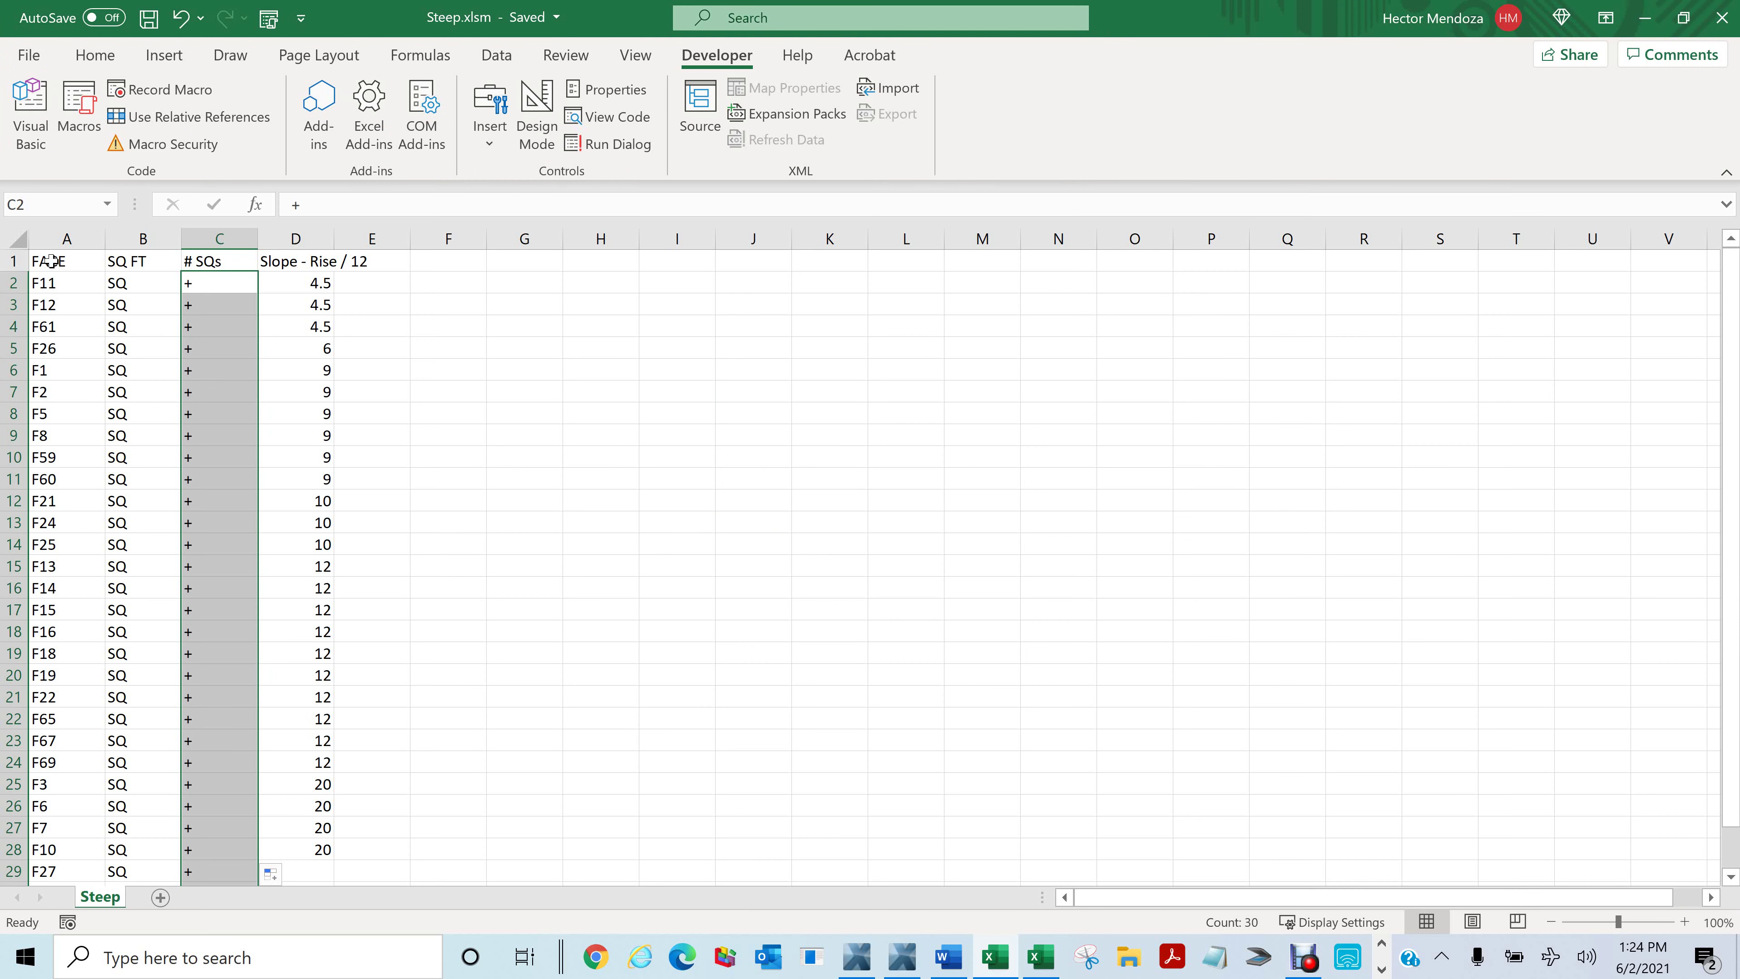
Step: Clear the contents of A1:F31 in the Steep.xlsm sheet
left_click_drag(43, 259, 472, 914)
key("Delete")
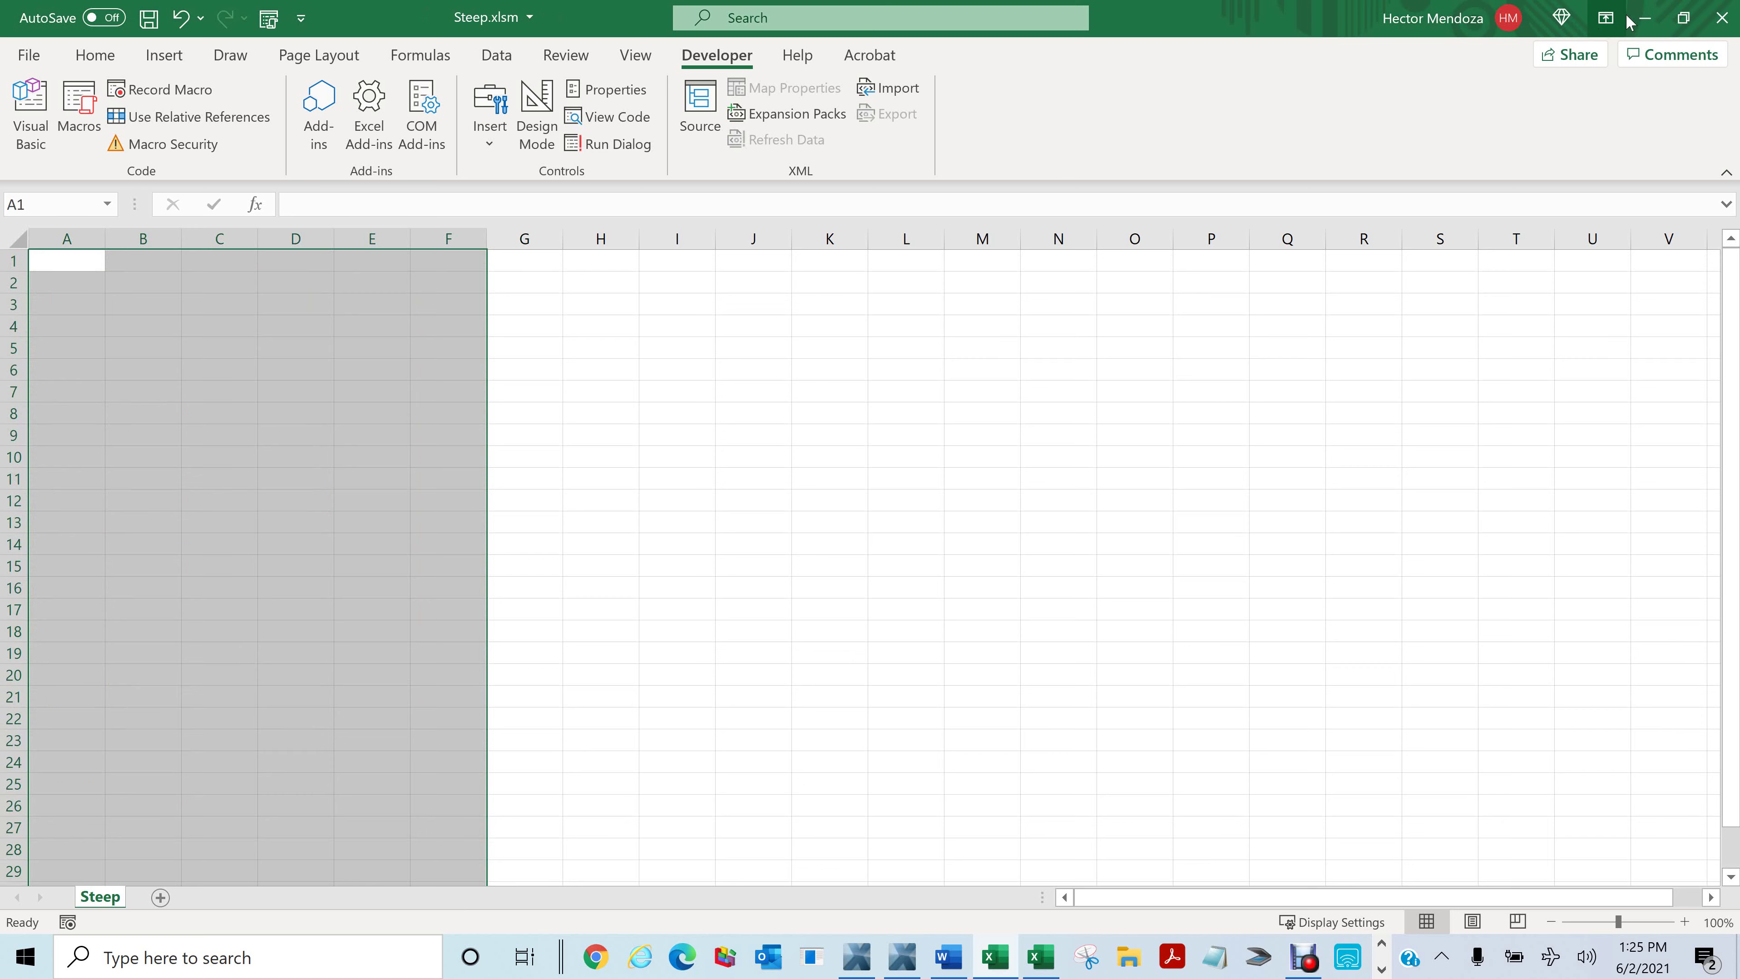
left_click(1644, 17)
Step: Open Steep.csv and copy its raw data range A1:F31
double_click(48, 263)
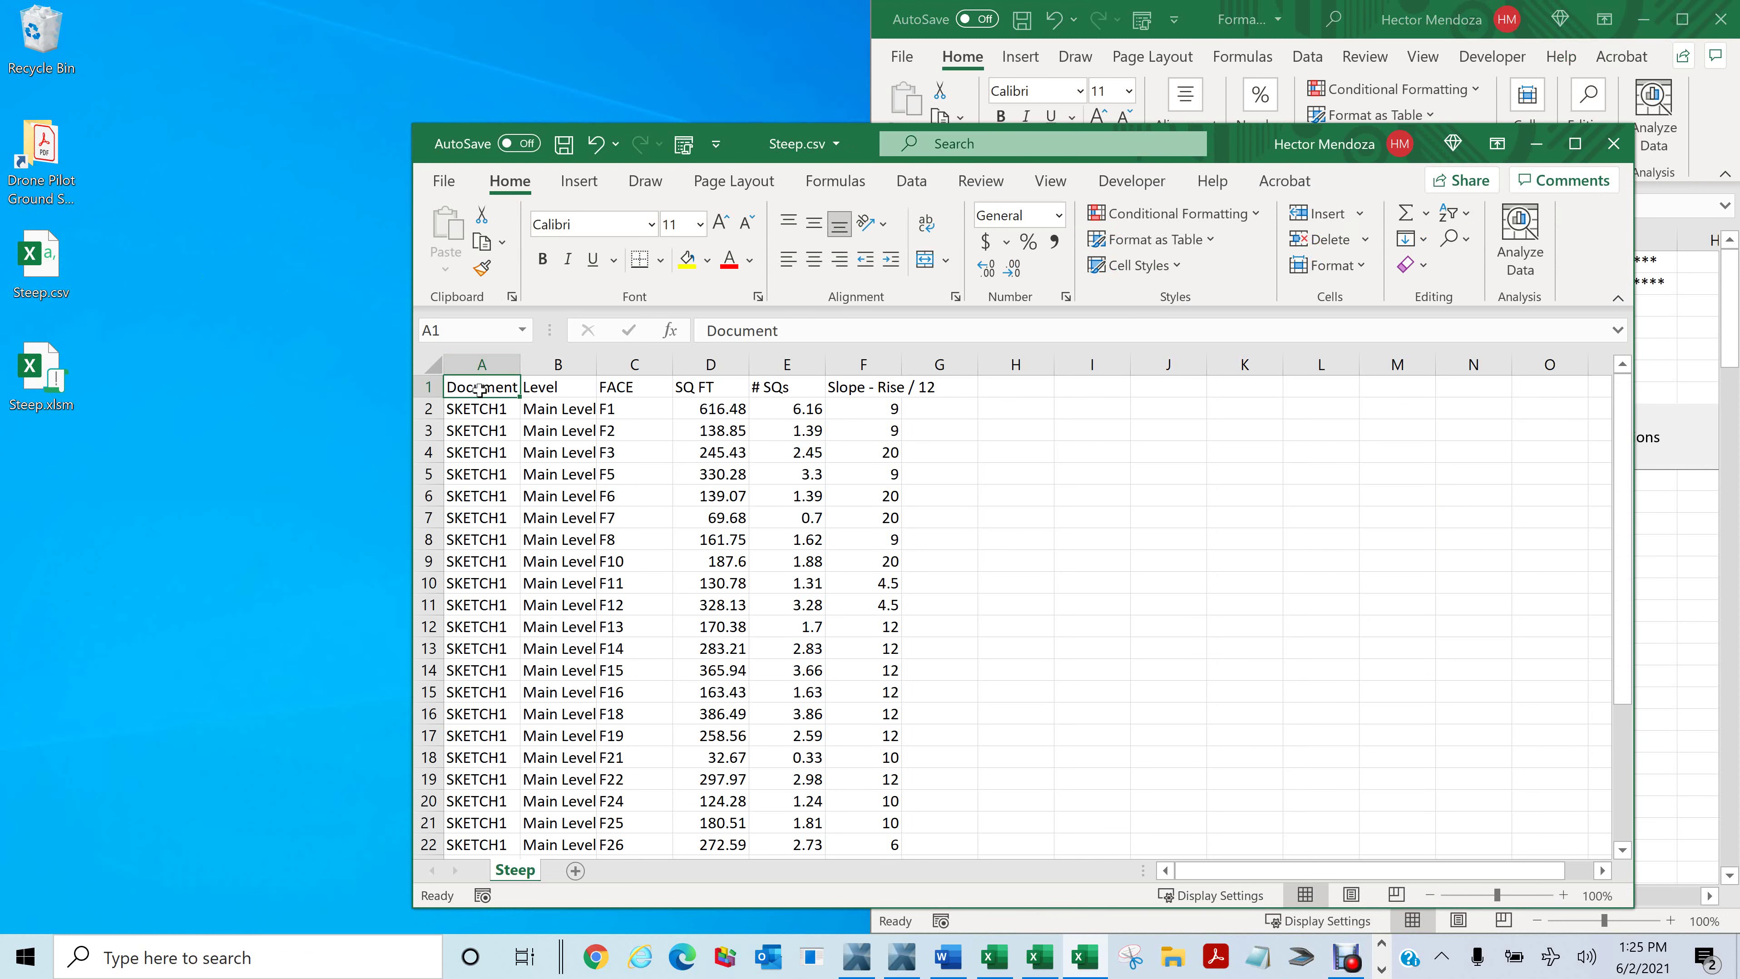
scroll(916, 405, "down", 6)
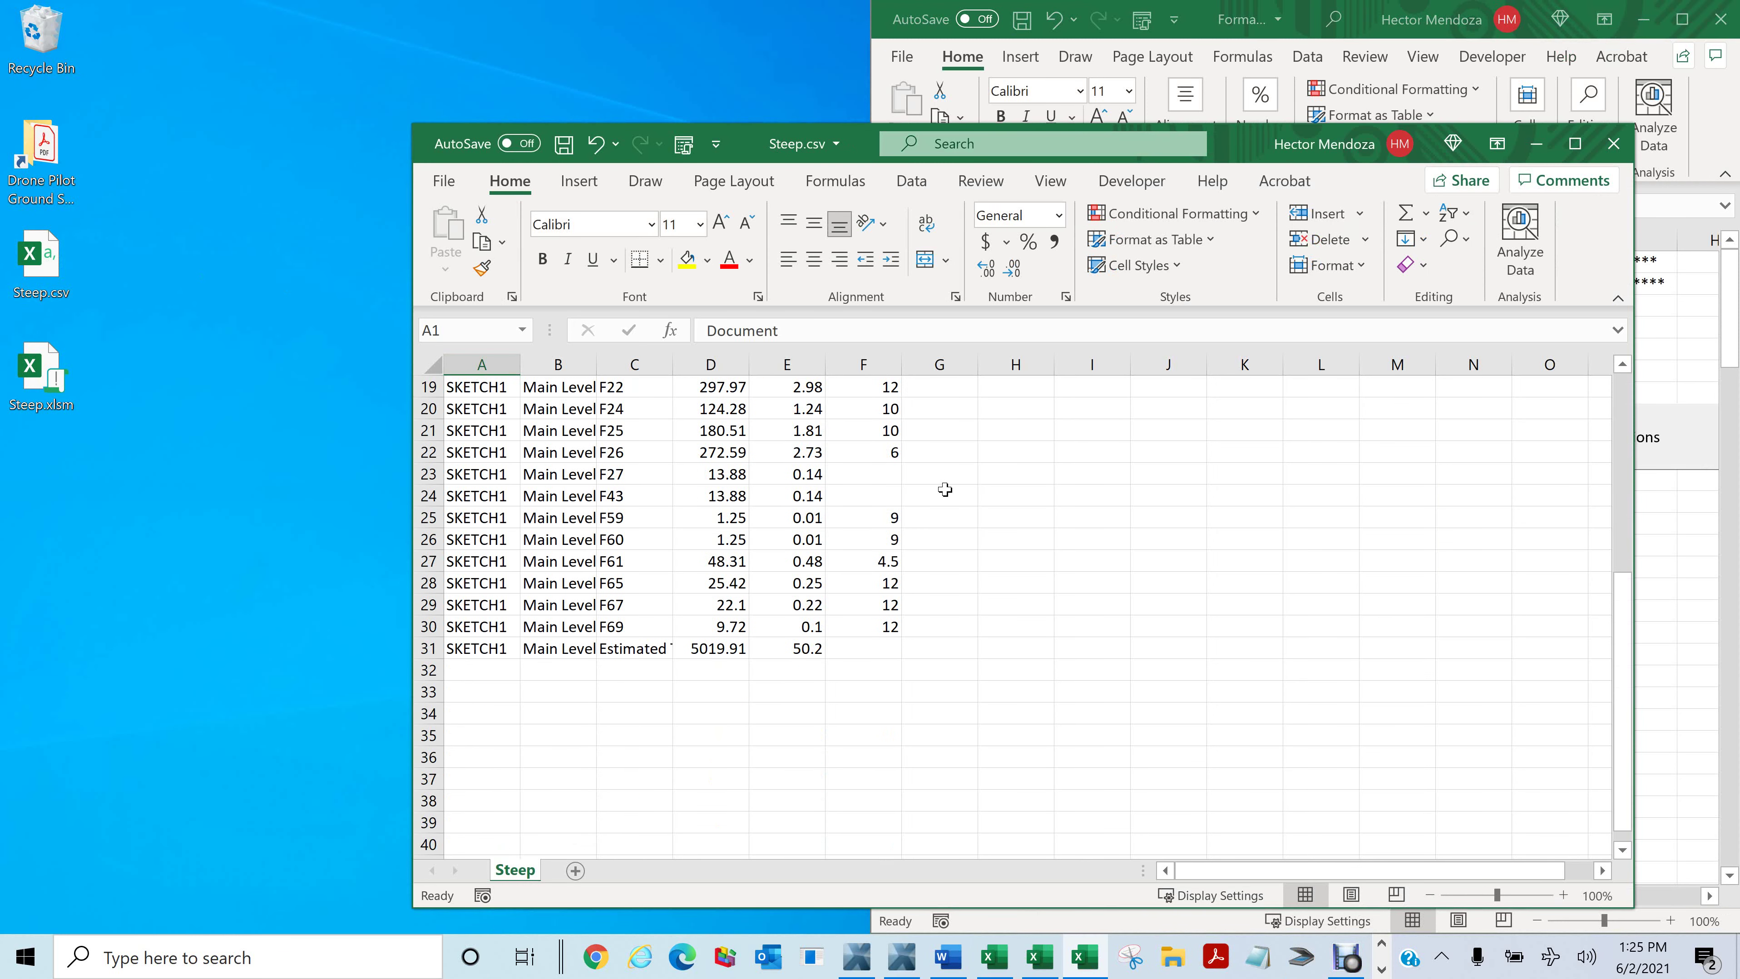
left_click(887, 647, "shift")
key("ctrl+c")
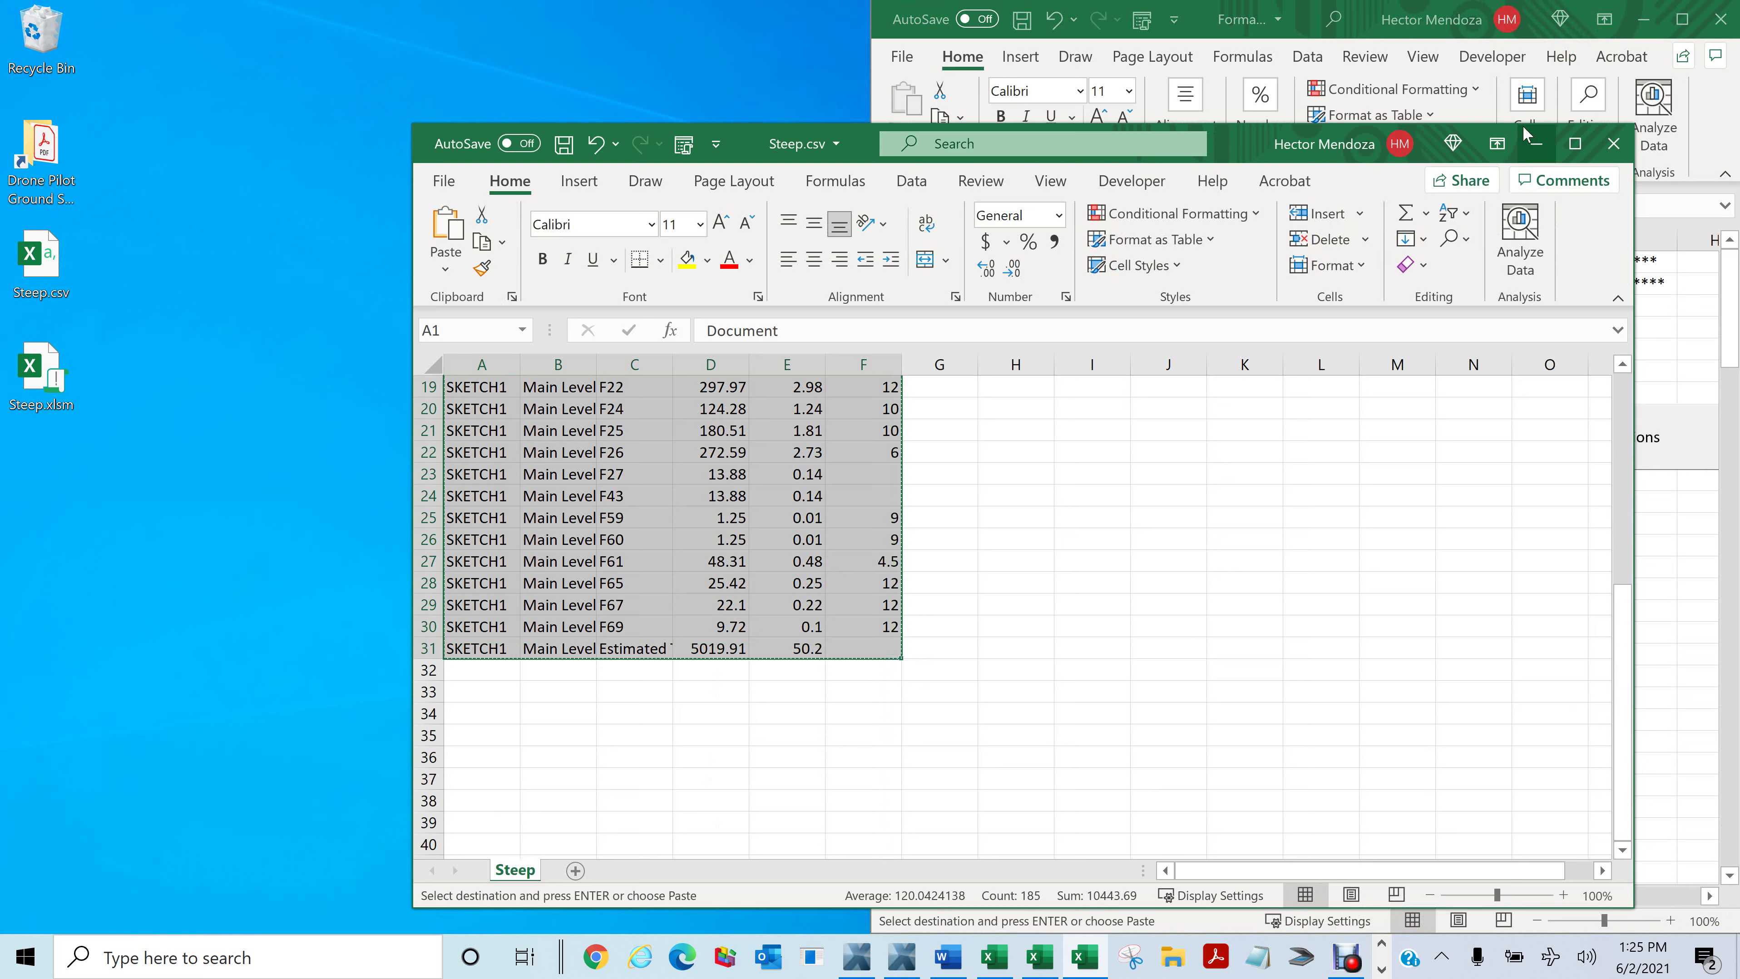
left_click(1536, 144)
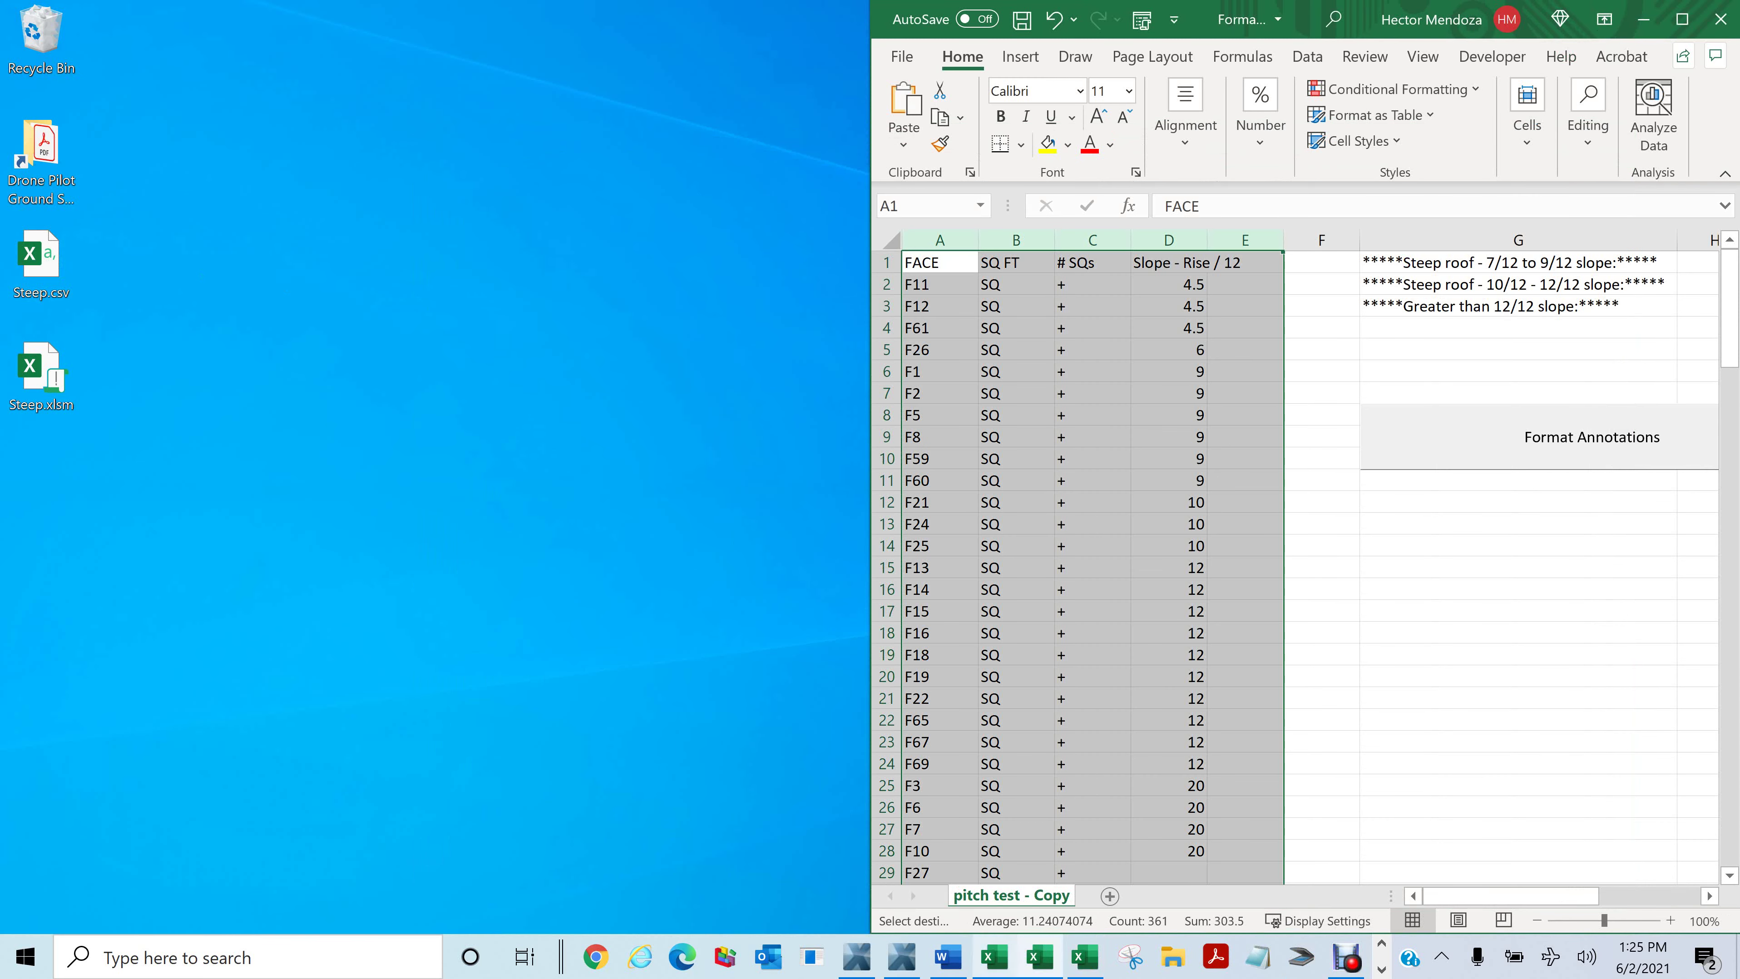
left_click(1076, 966)
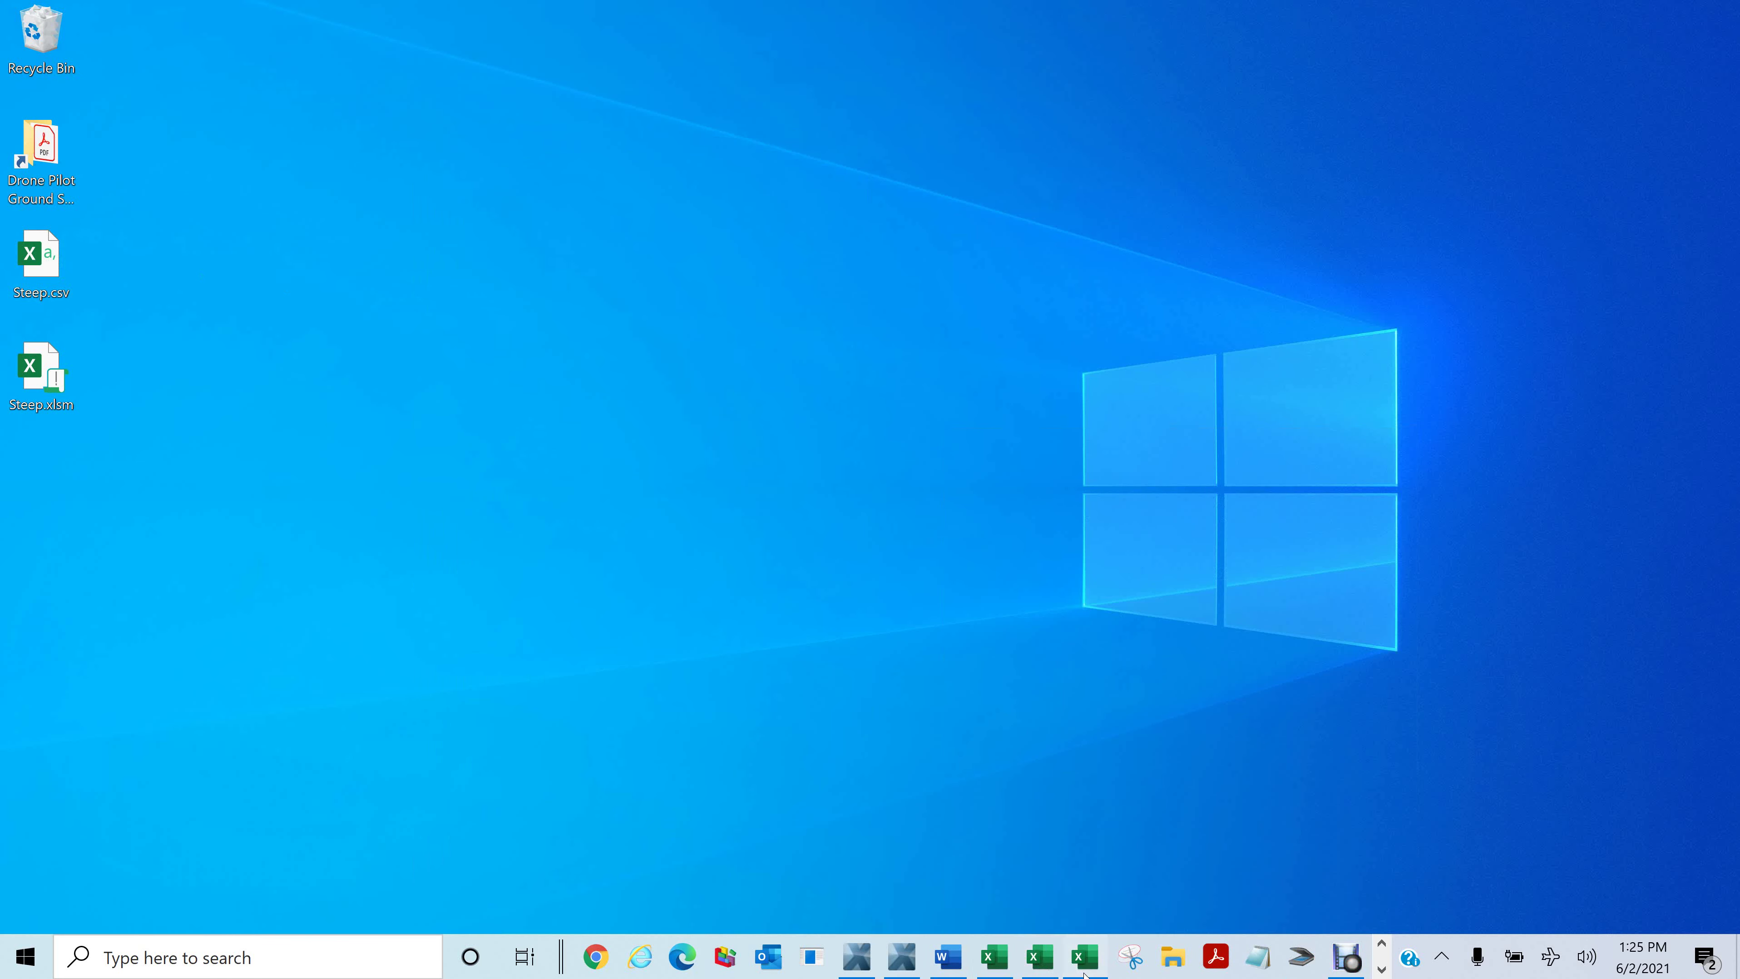
left_click(1082, 968)
Step: Paste the copied raw roof data into A1 of Steep.xlsm
left_click(993, 958)
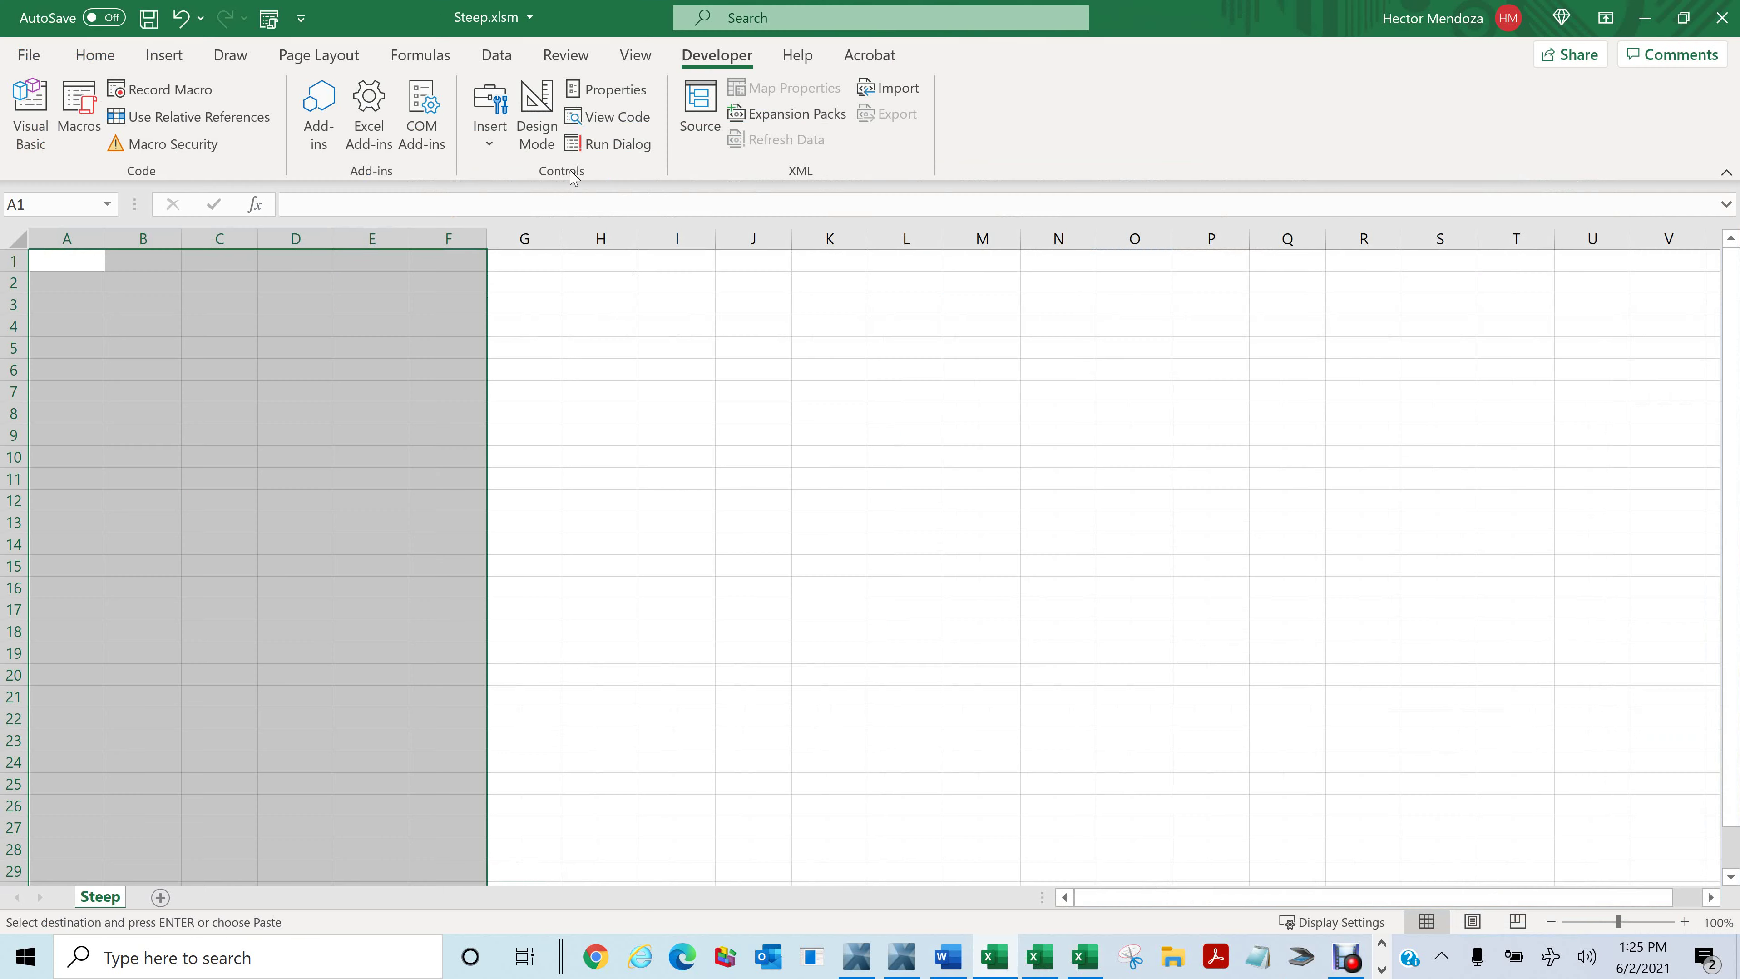
left_click(47, 261)
key("ctrl+v")
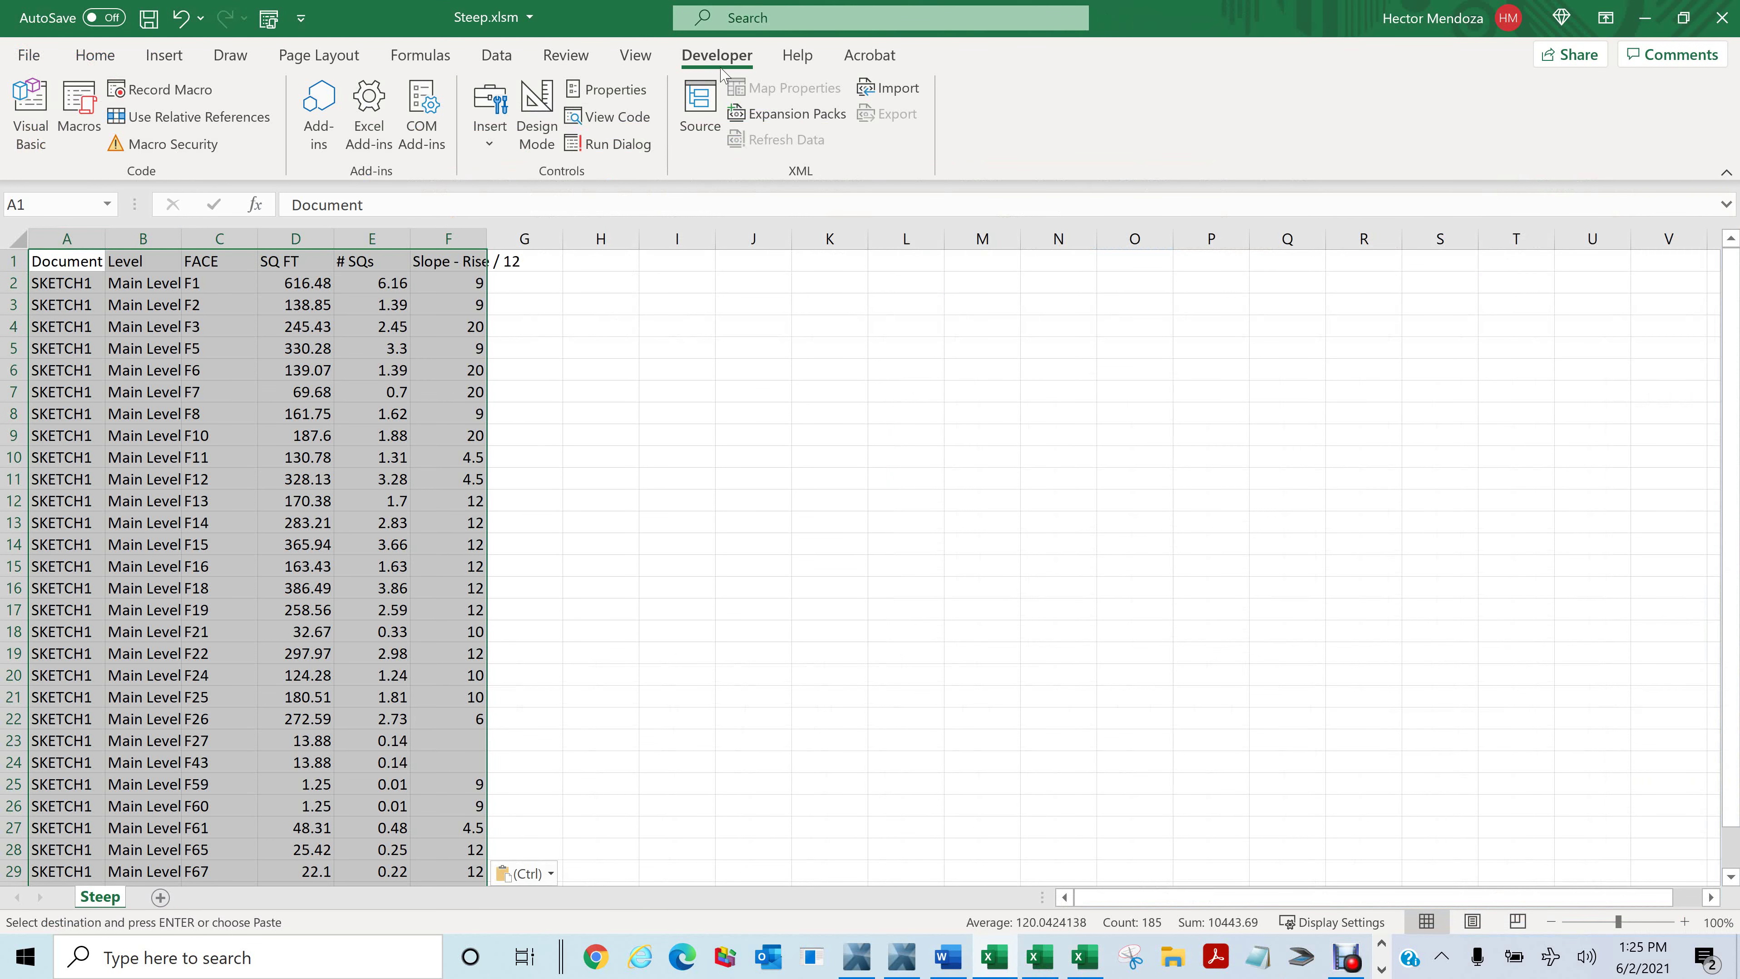
Step: Run the Deletethismacro macro to reformat and sort the pasted data
left_click(87, 111)
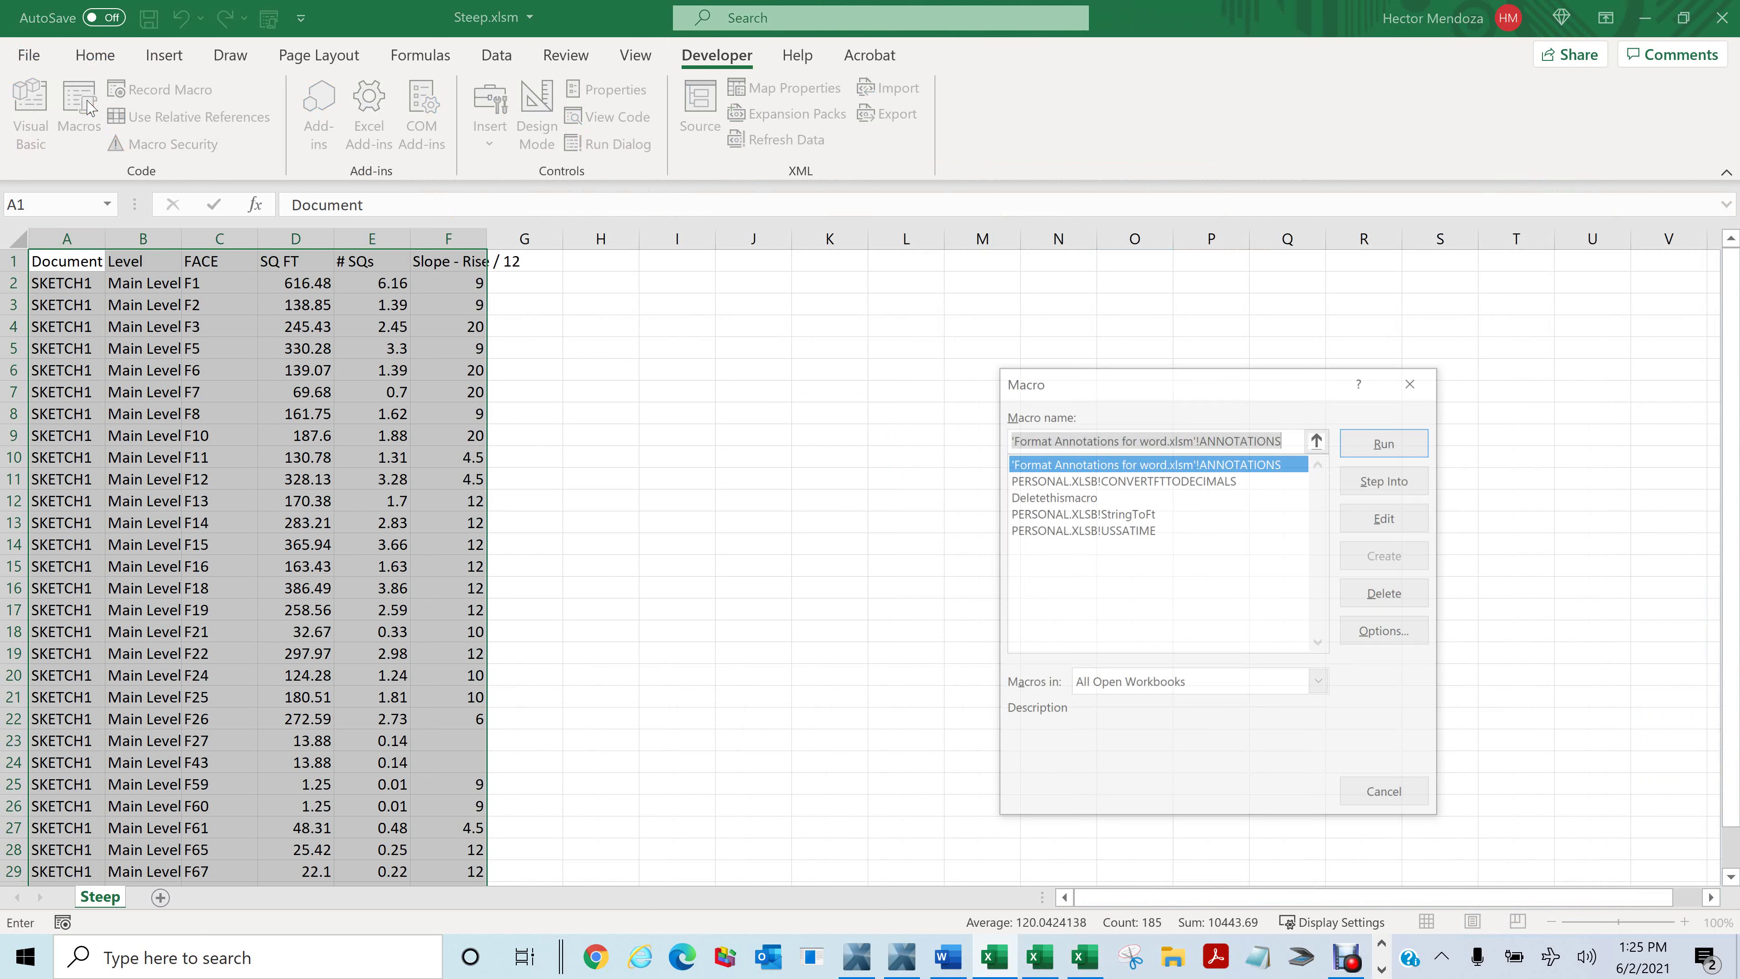
left_click(1066, 498)
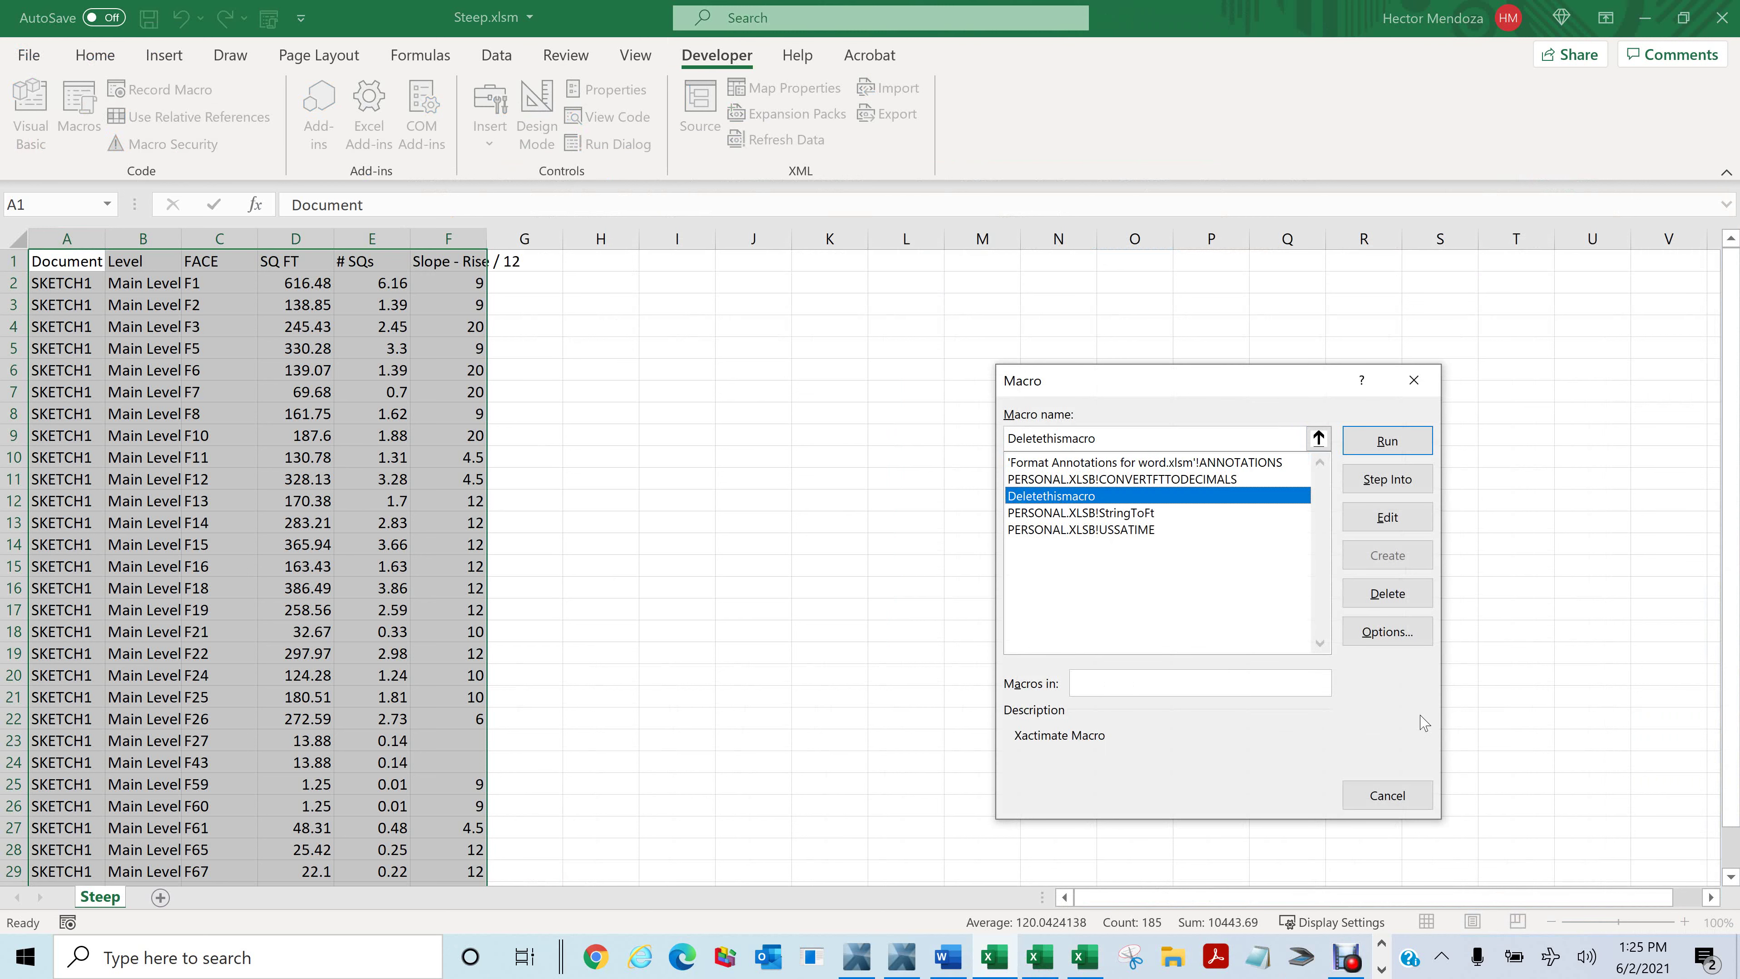
left_click(1394, 447)
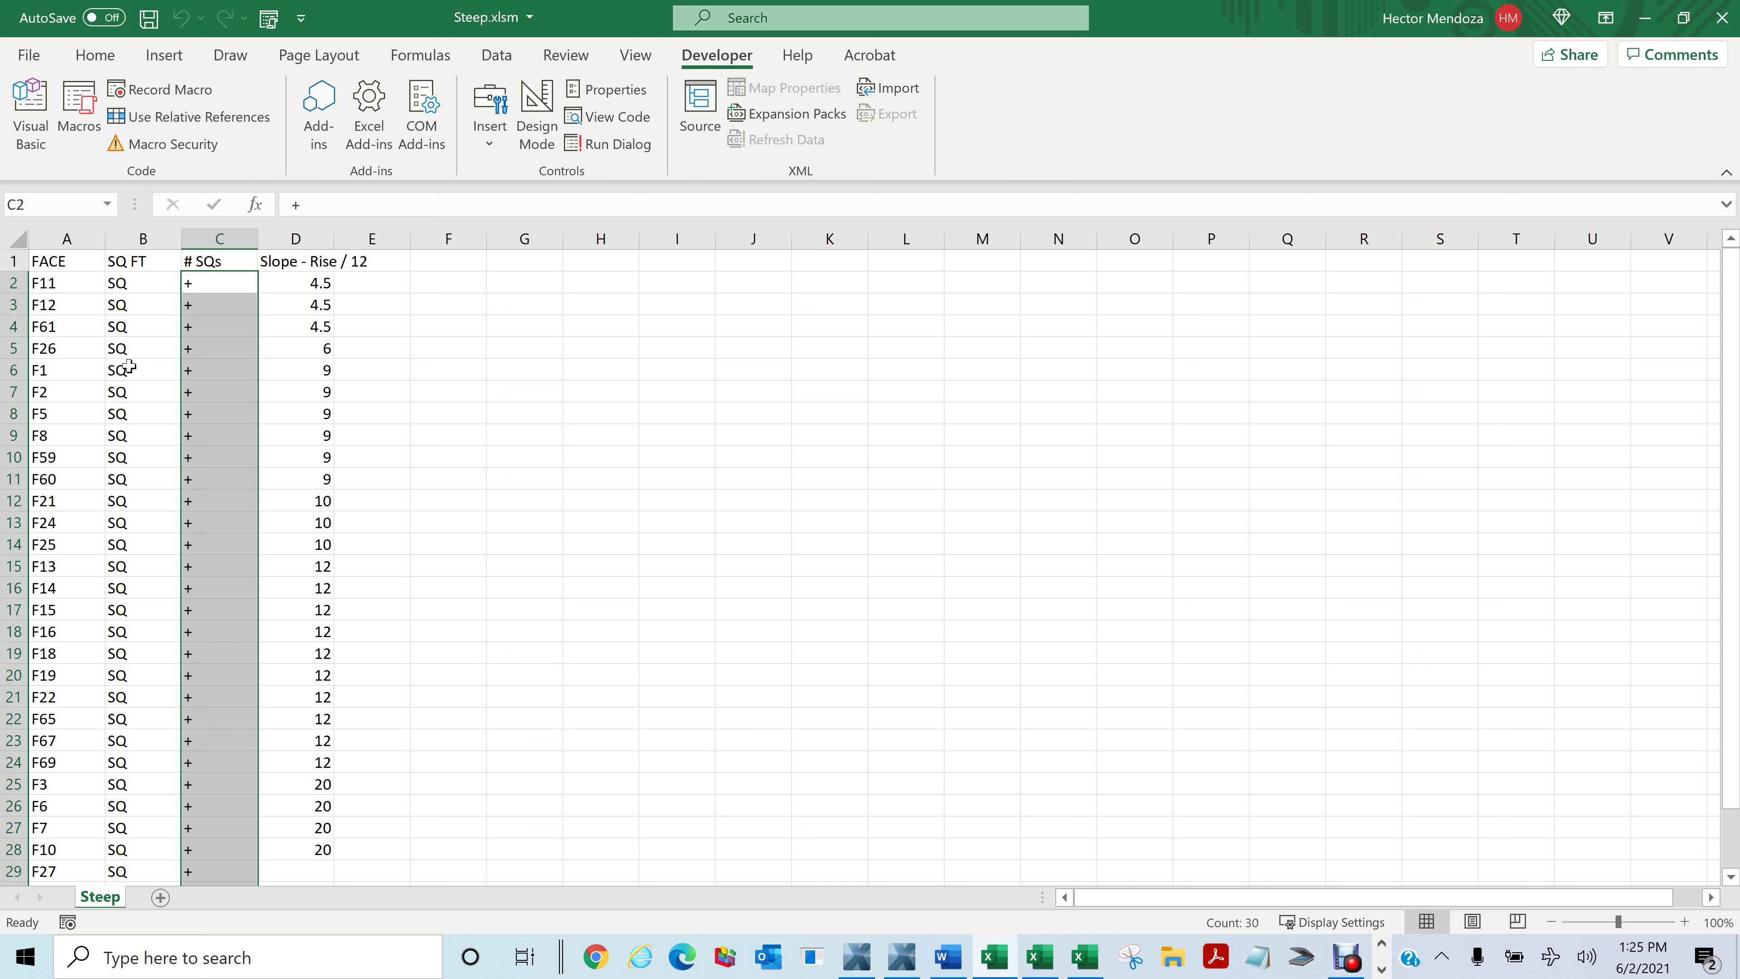
Step: Copy the three steep-roof label lines from column G of the other workbook
left_click(14, 351)
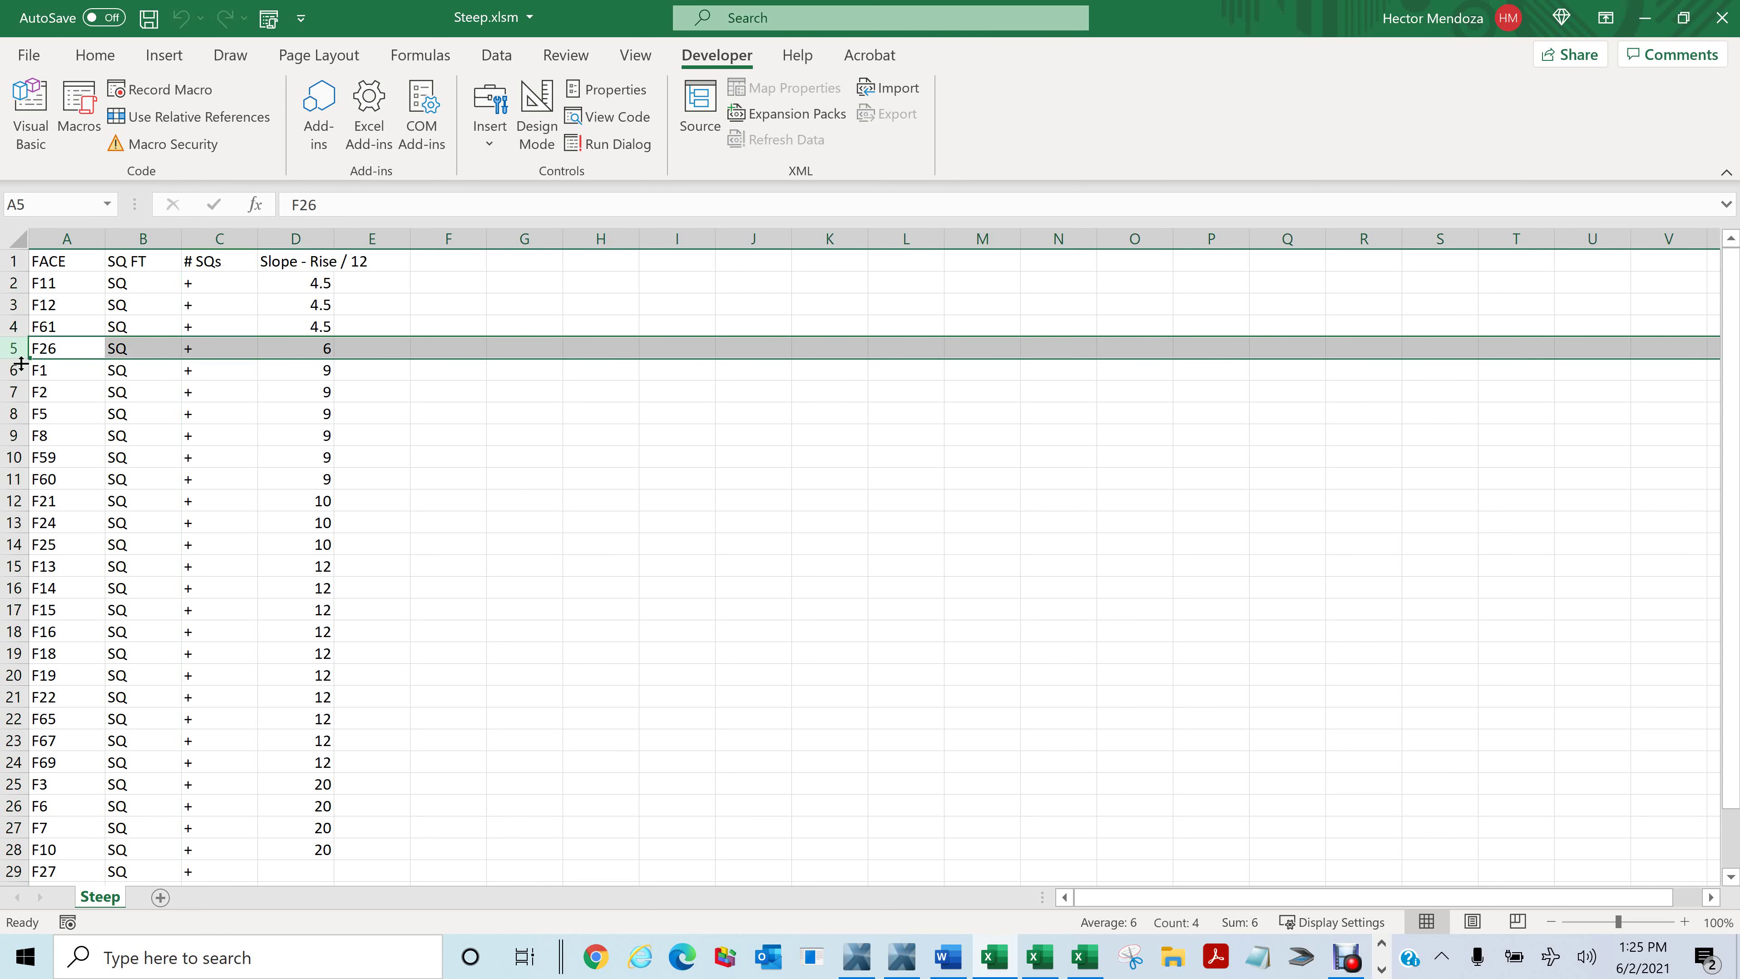
left_click(859, 591)
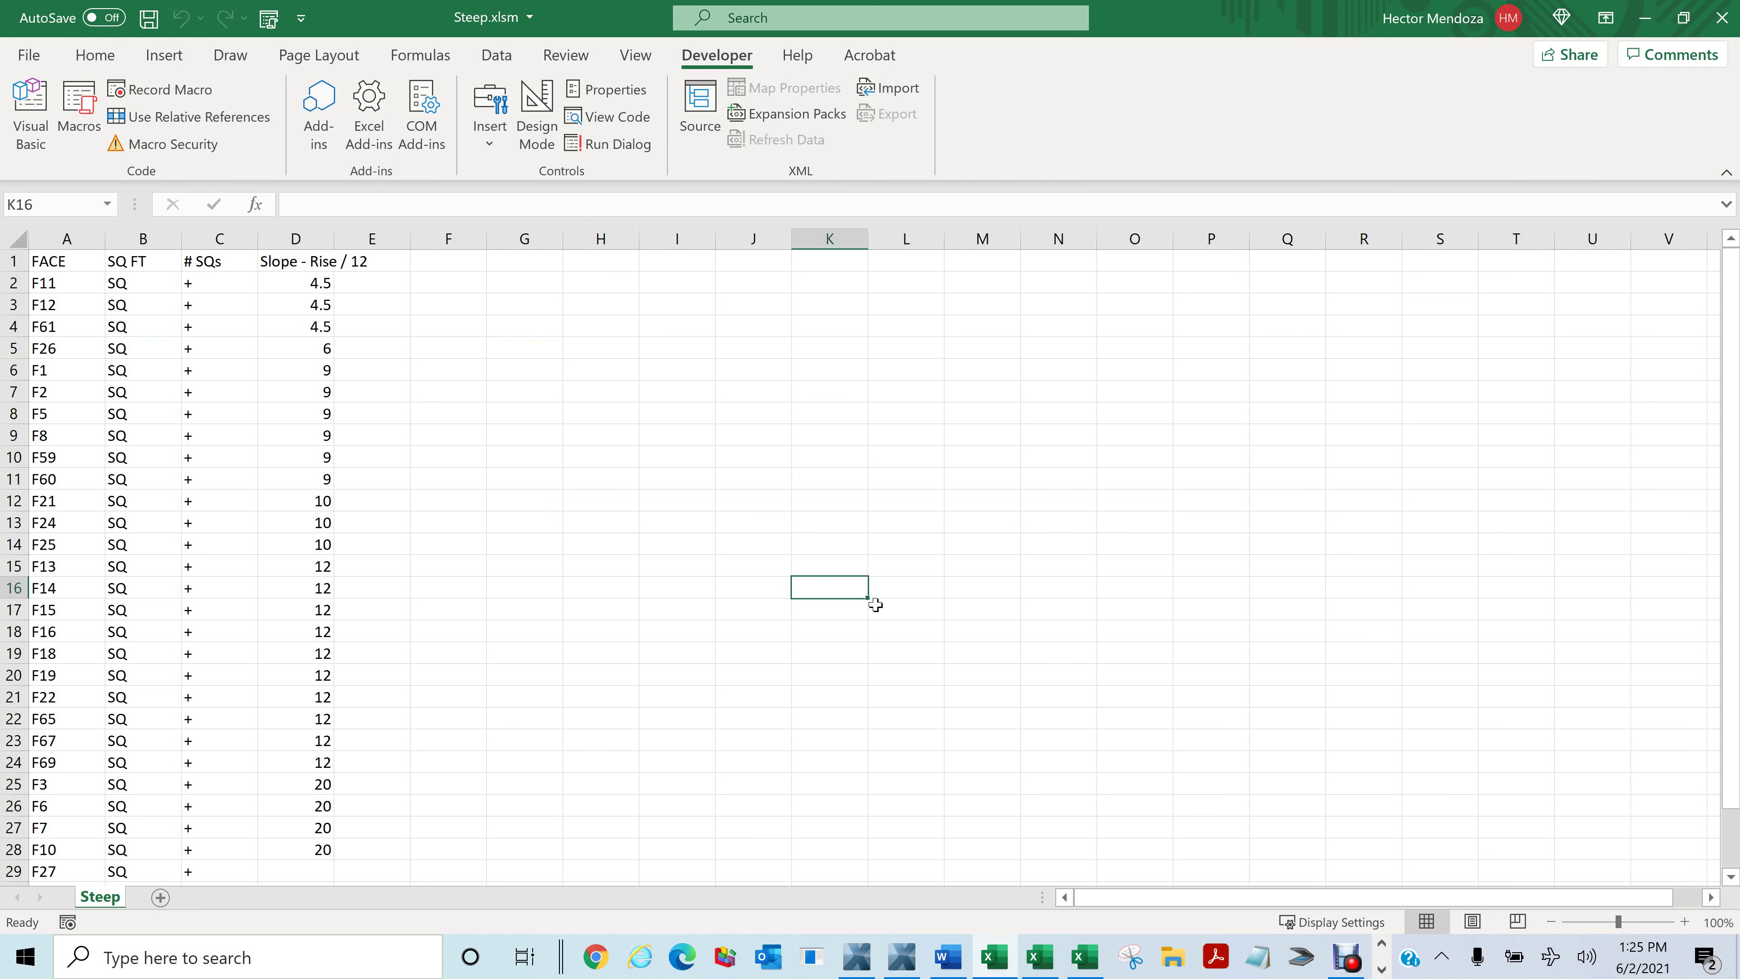
left_click(1041, 960)
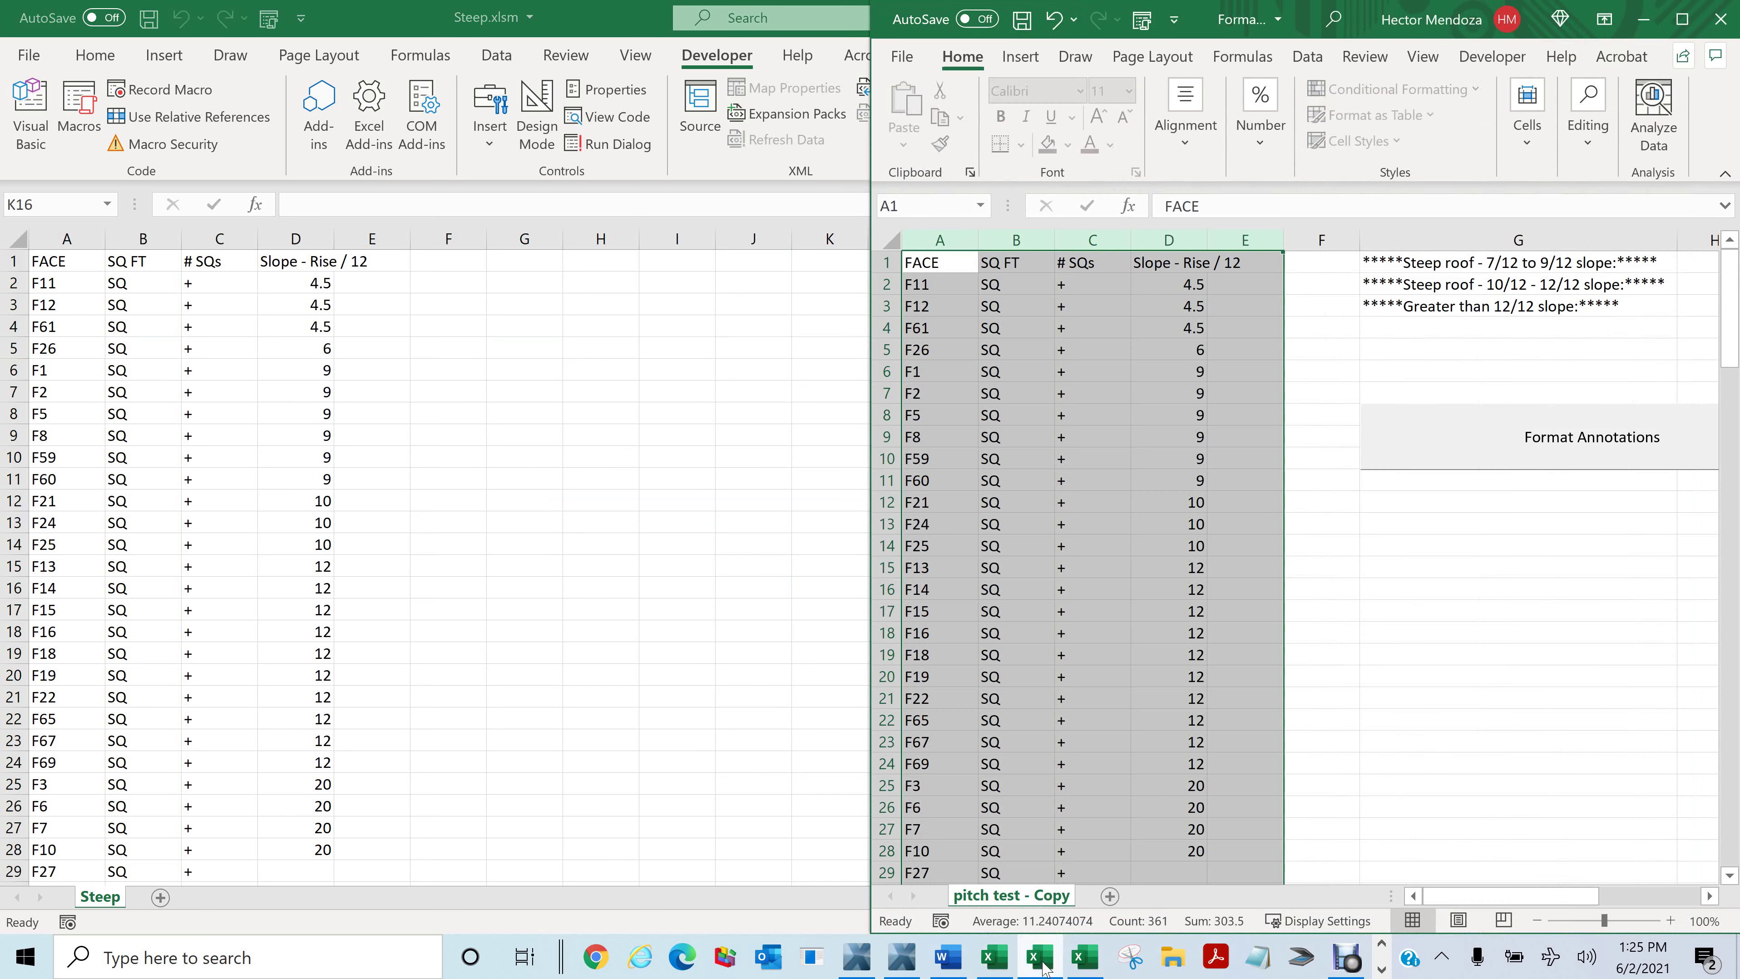
left_click_drag(1390, 264, 1399, 309)
key("ctrl+c")
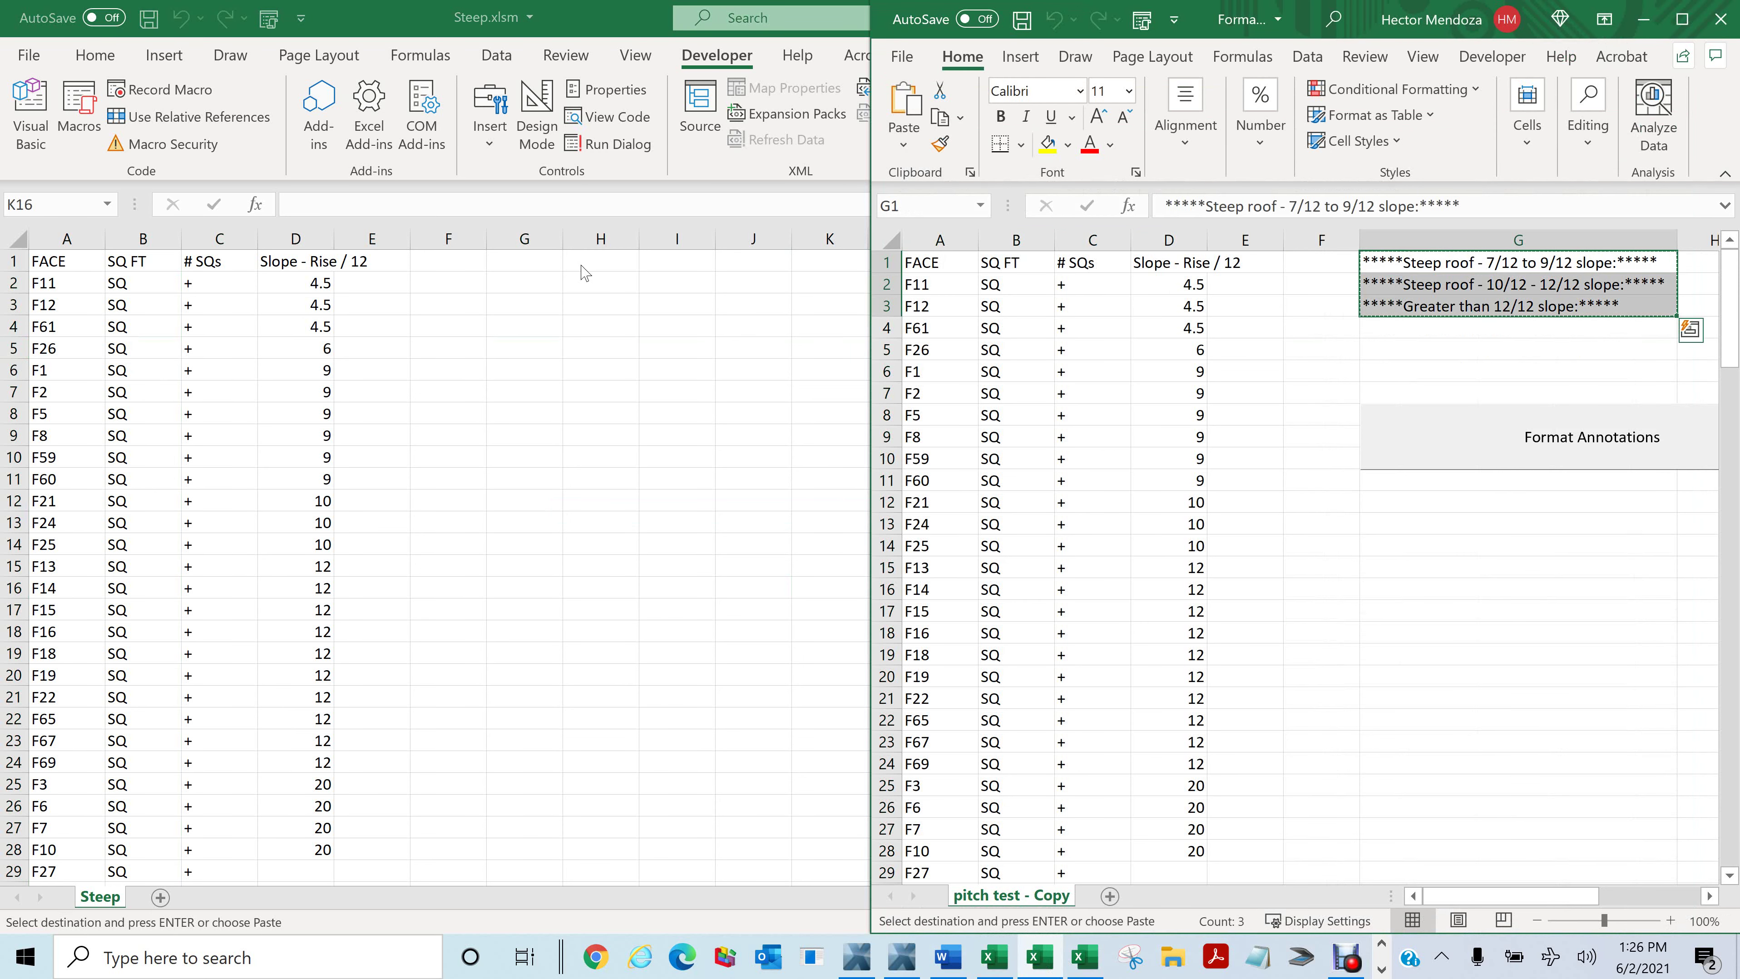
Step: Paste the labels into G12:G14 of Steep.xlsm and AutoFit column G
key("alt+Tab")
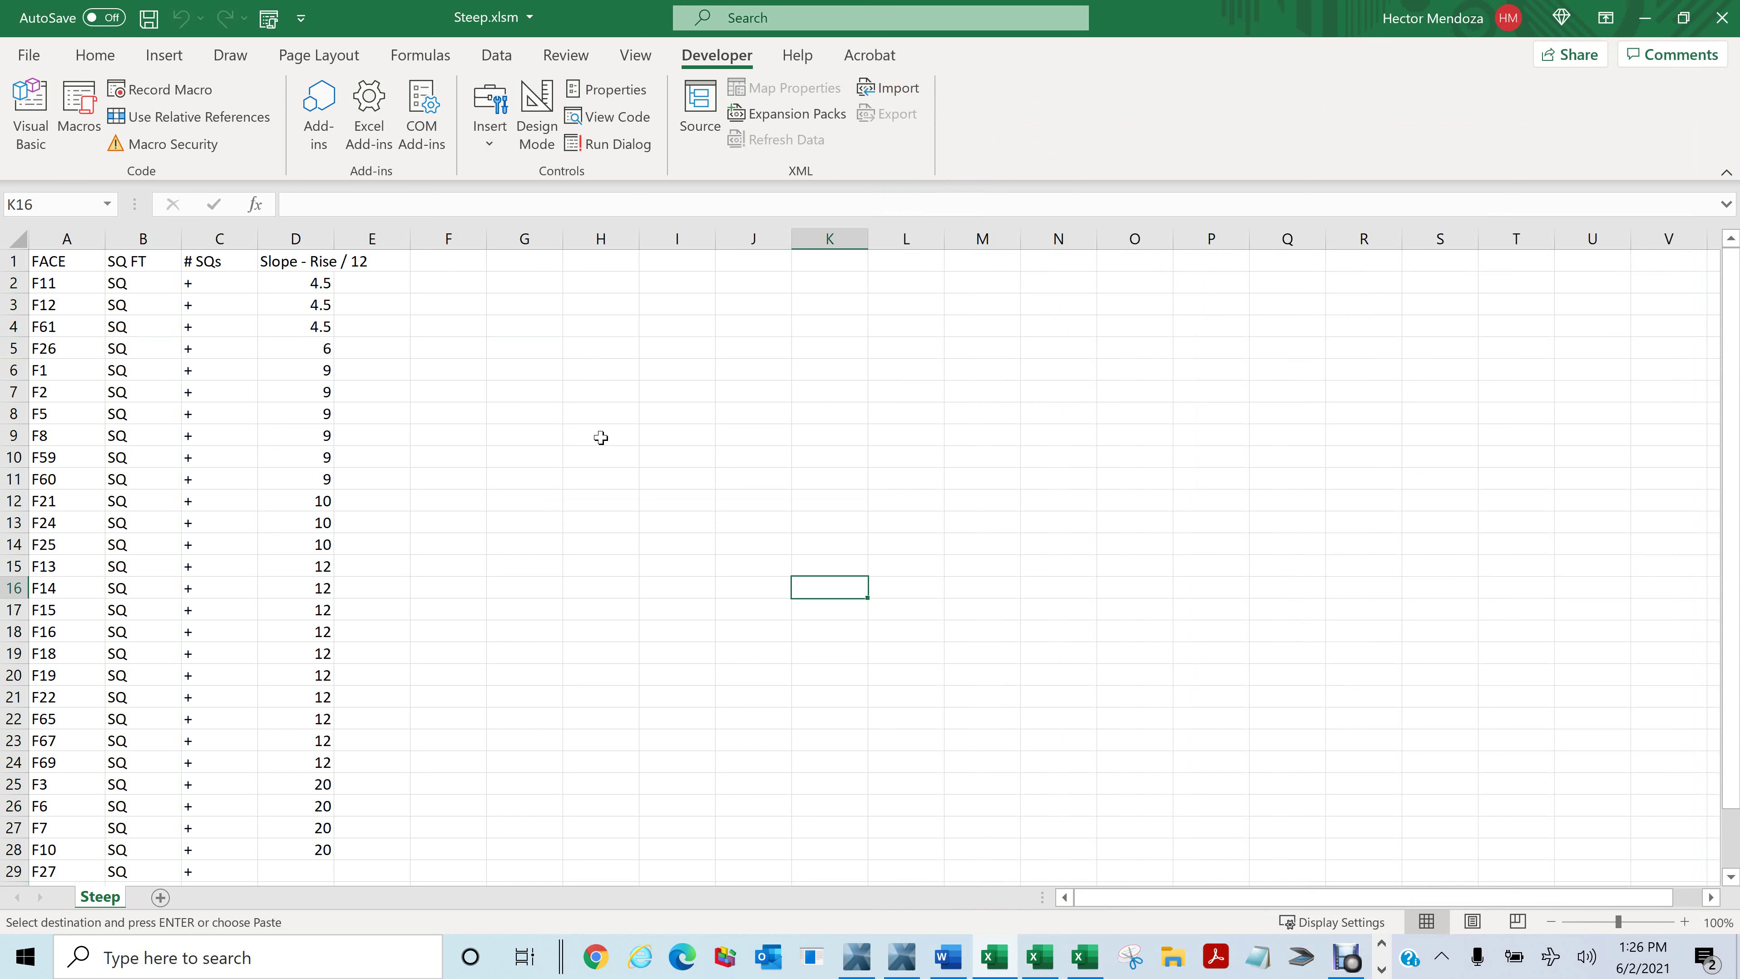
left_click(527, 497)
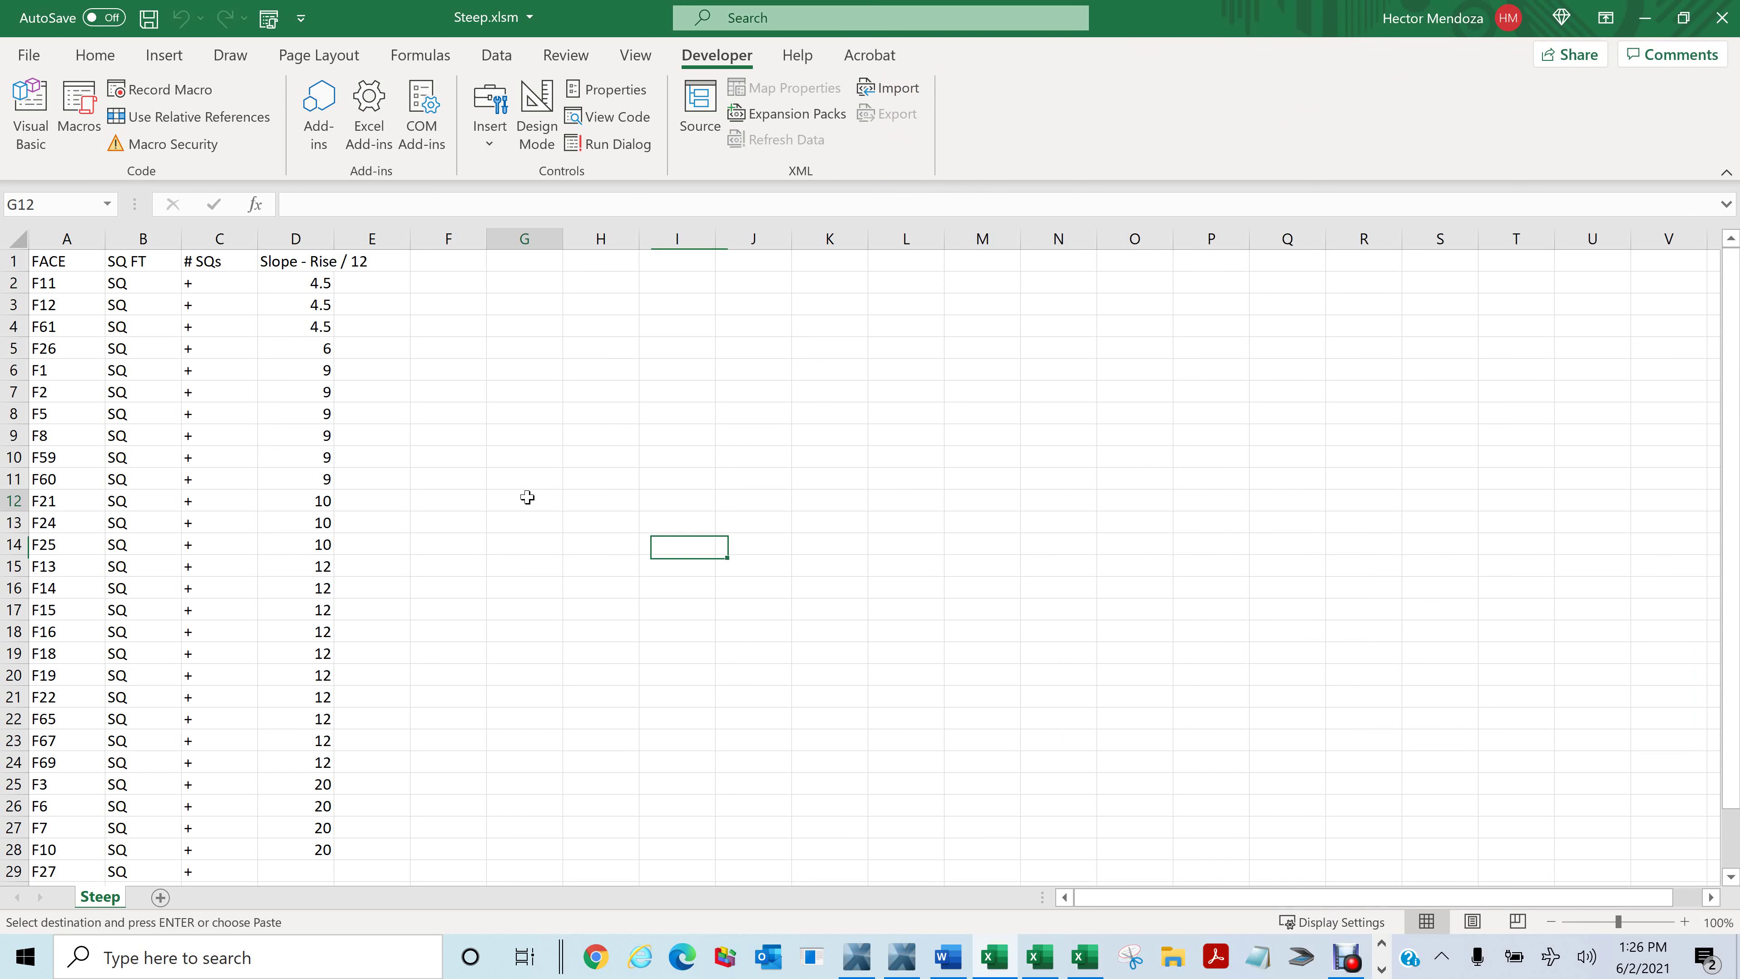
key("ctrl+v")
left_click(1063, 660)
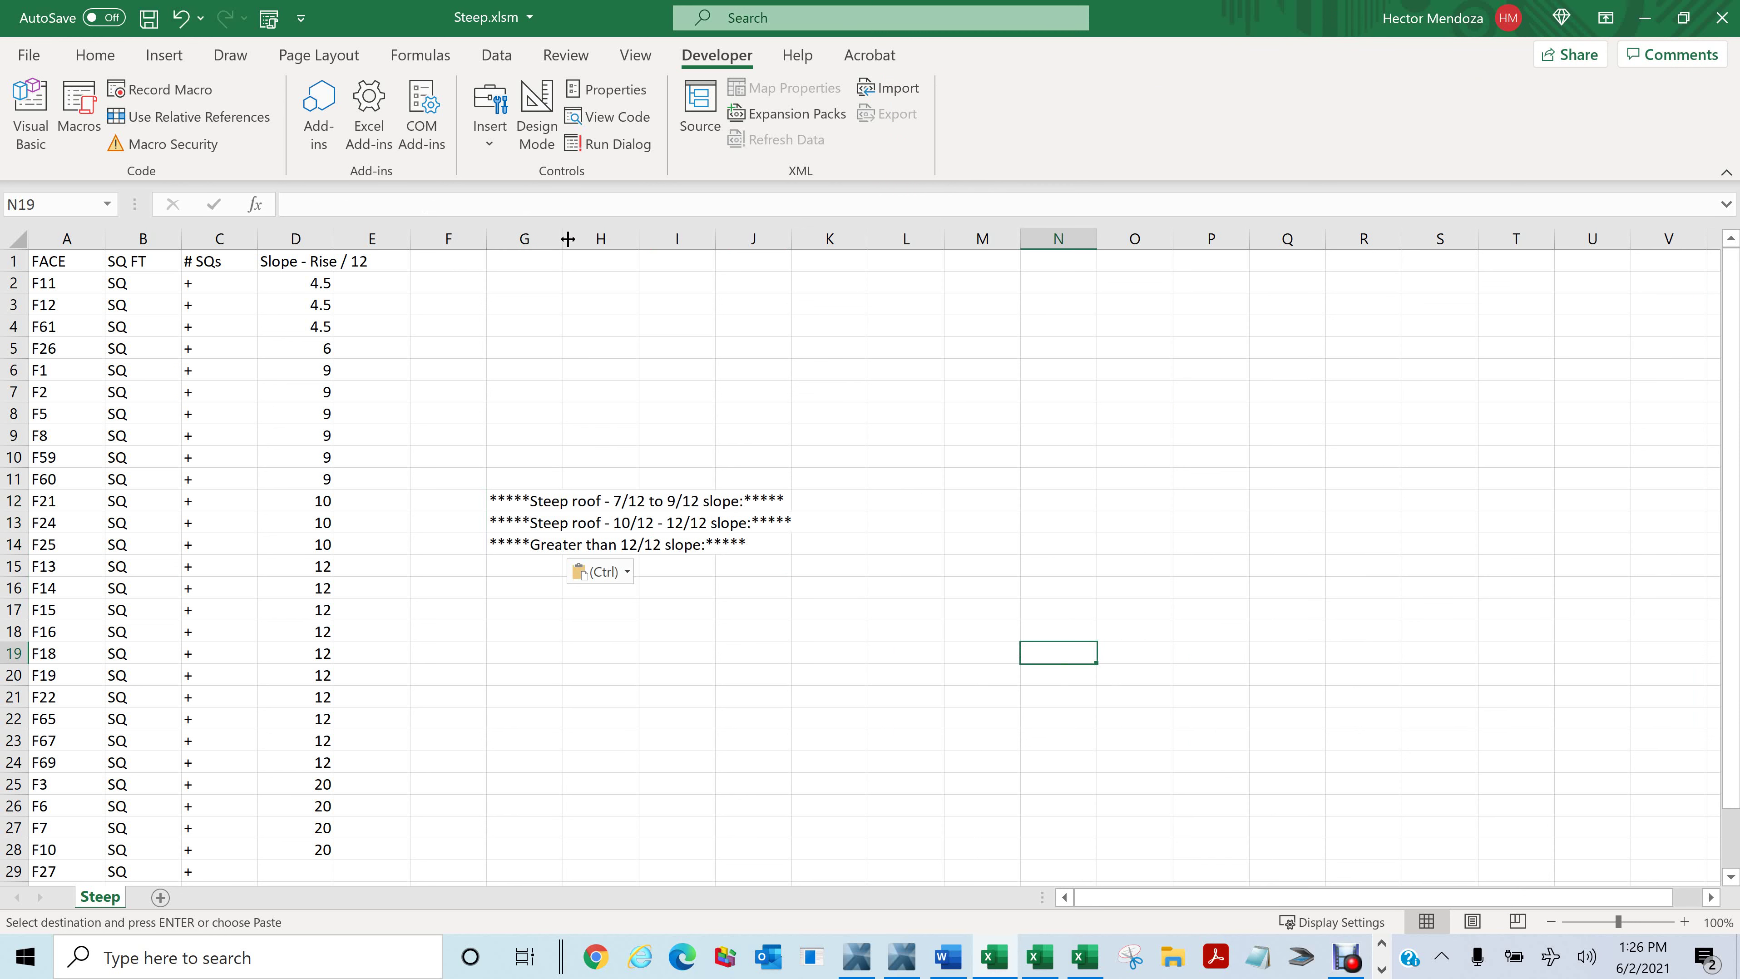
double_click(566, 238)
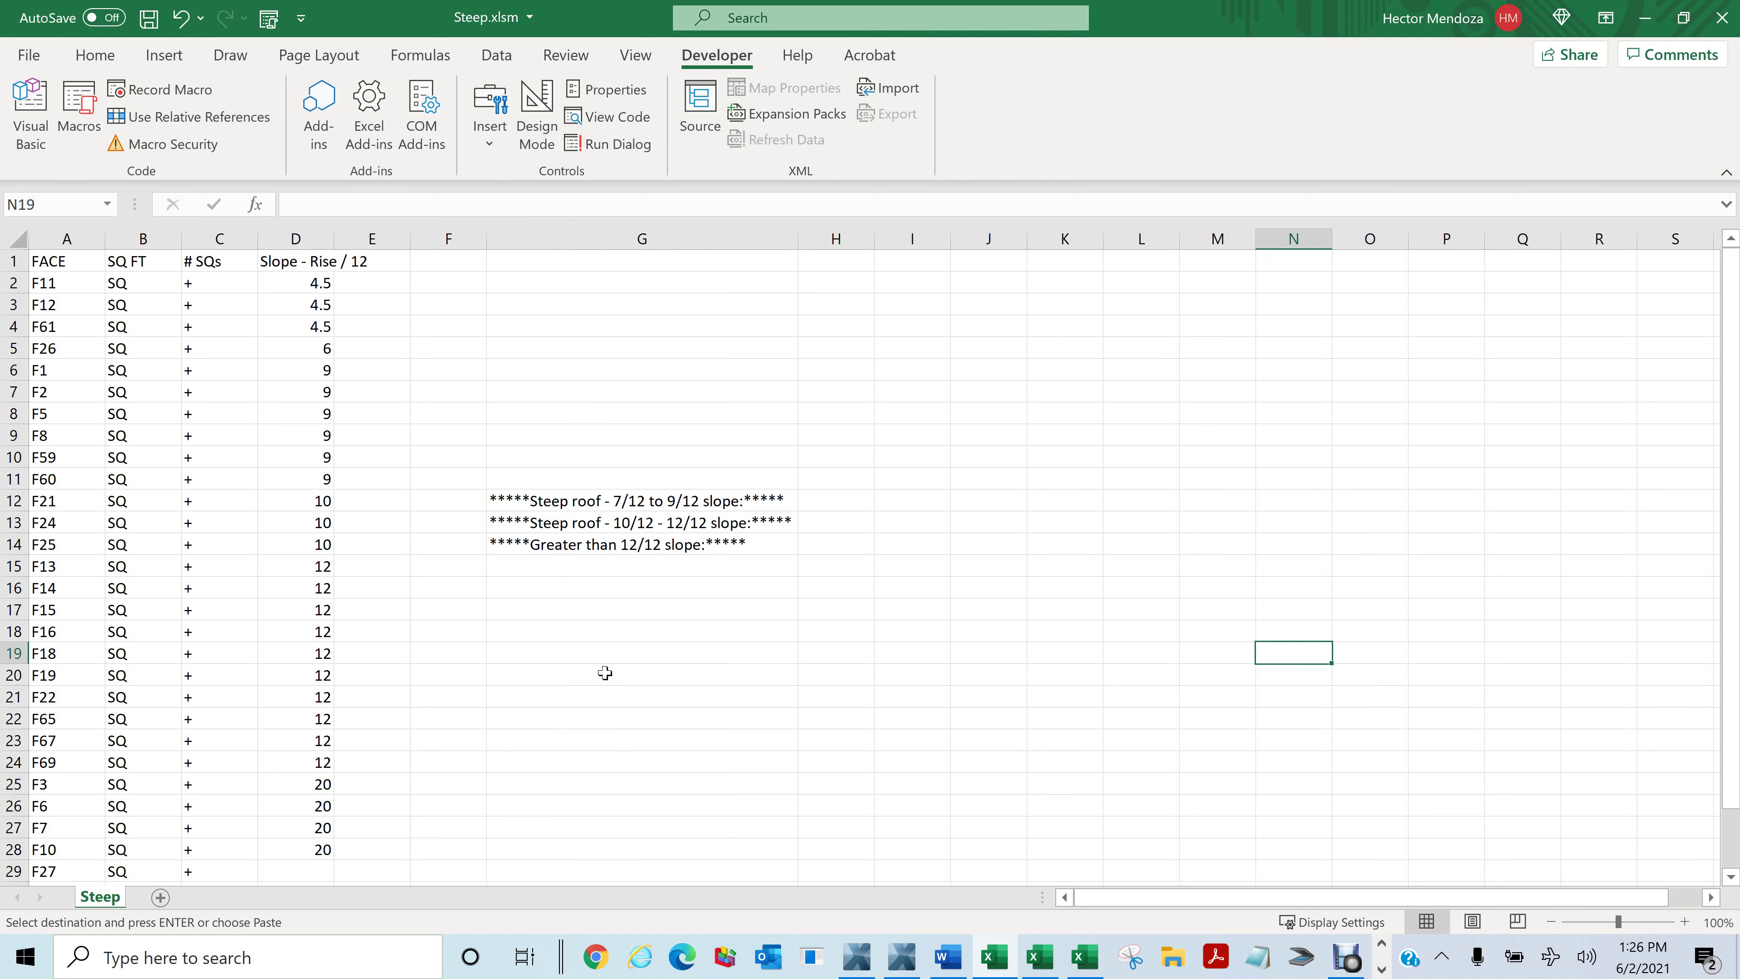
left_click(582, 506)
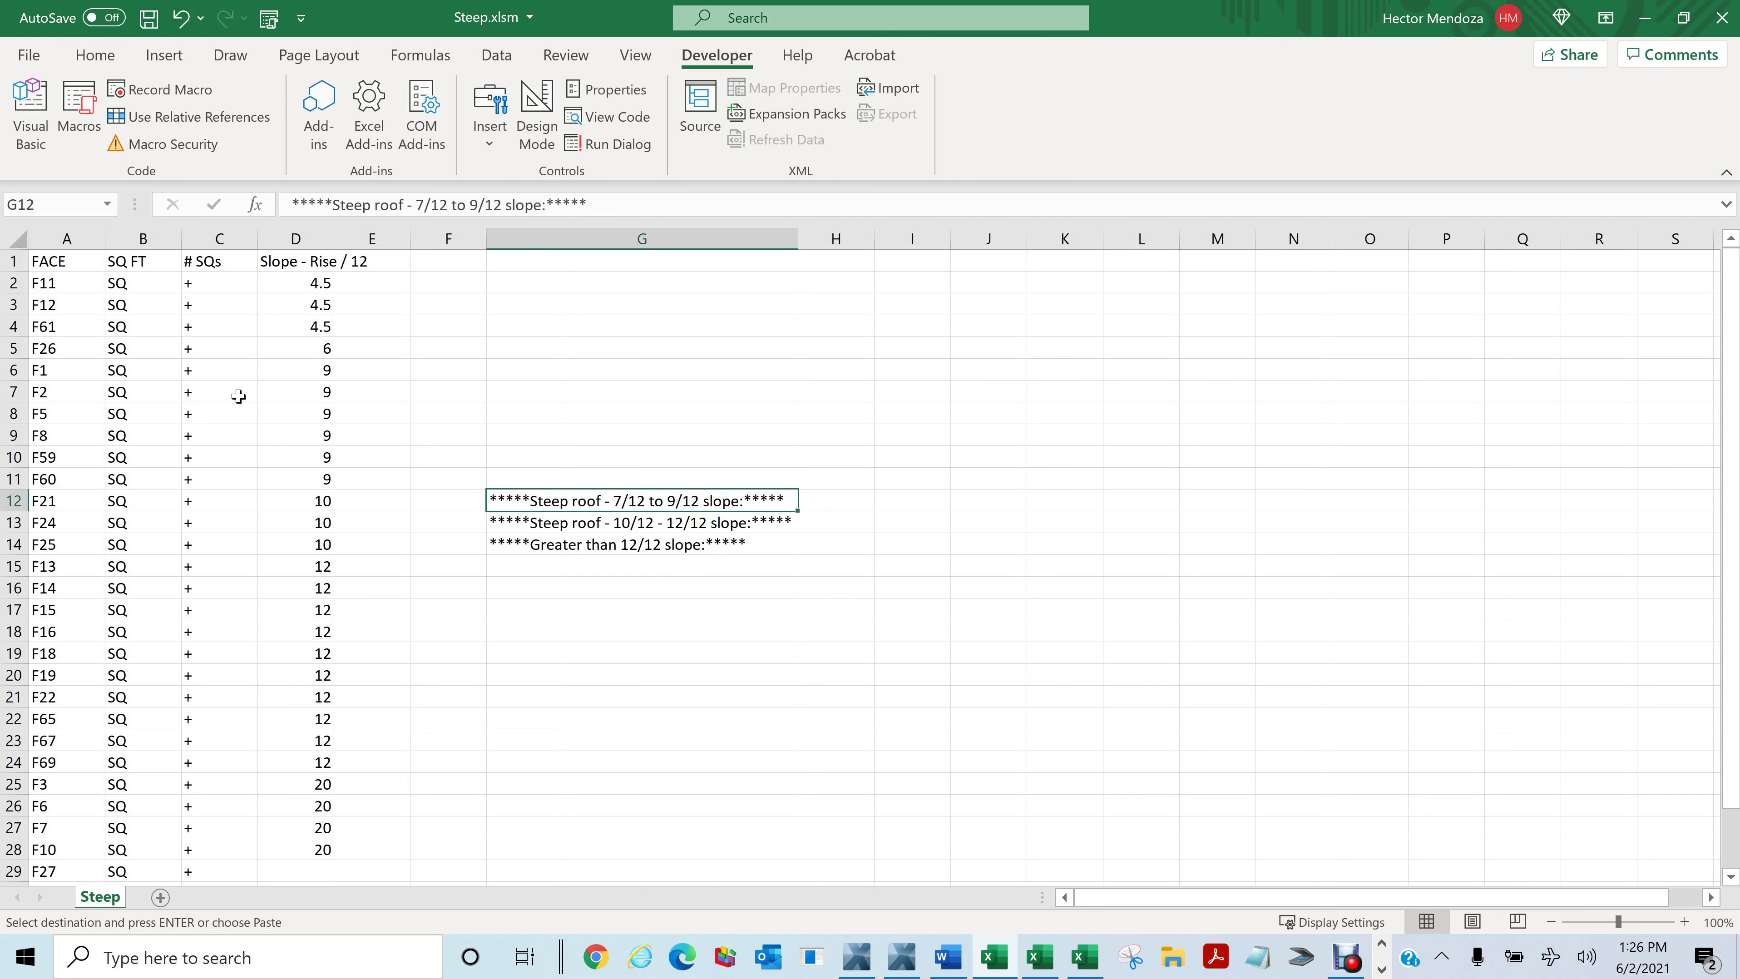
Step: Insert blank rows at rows 6, 13 and 27, above faces F1, F21 and F3
left_click(9, 370)
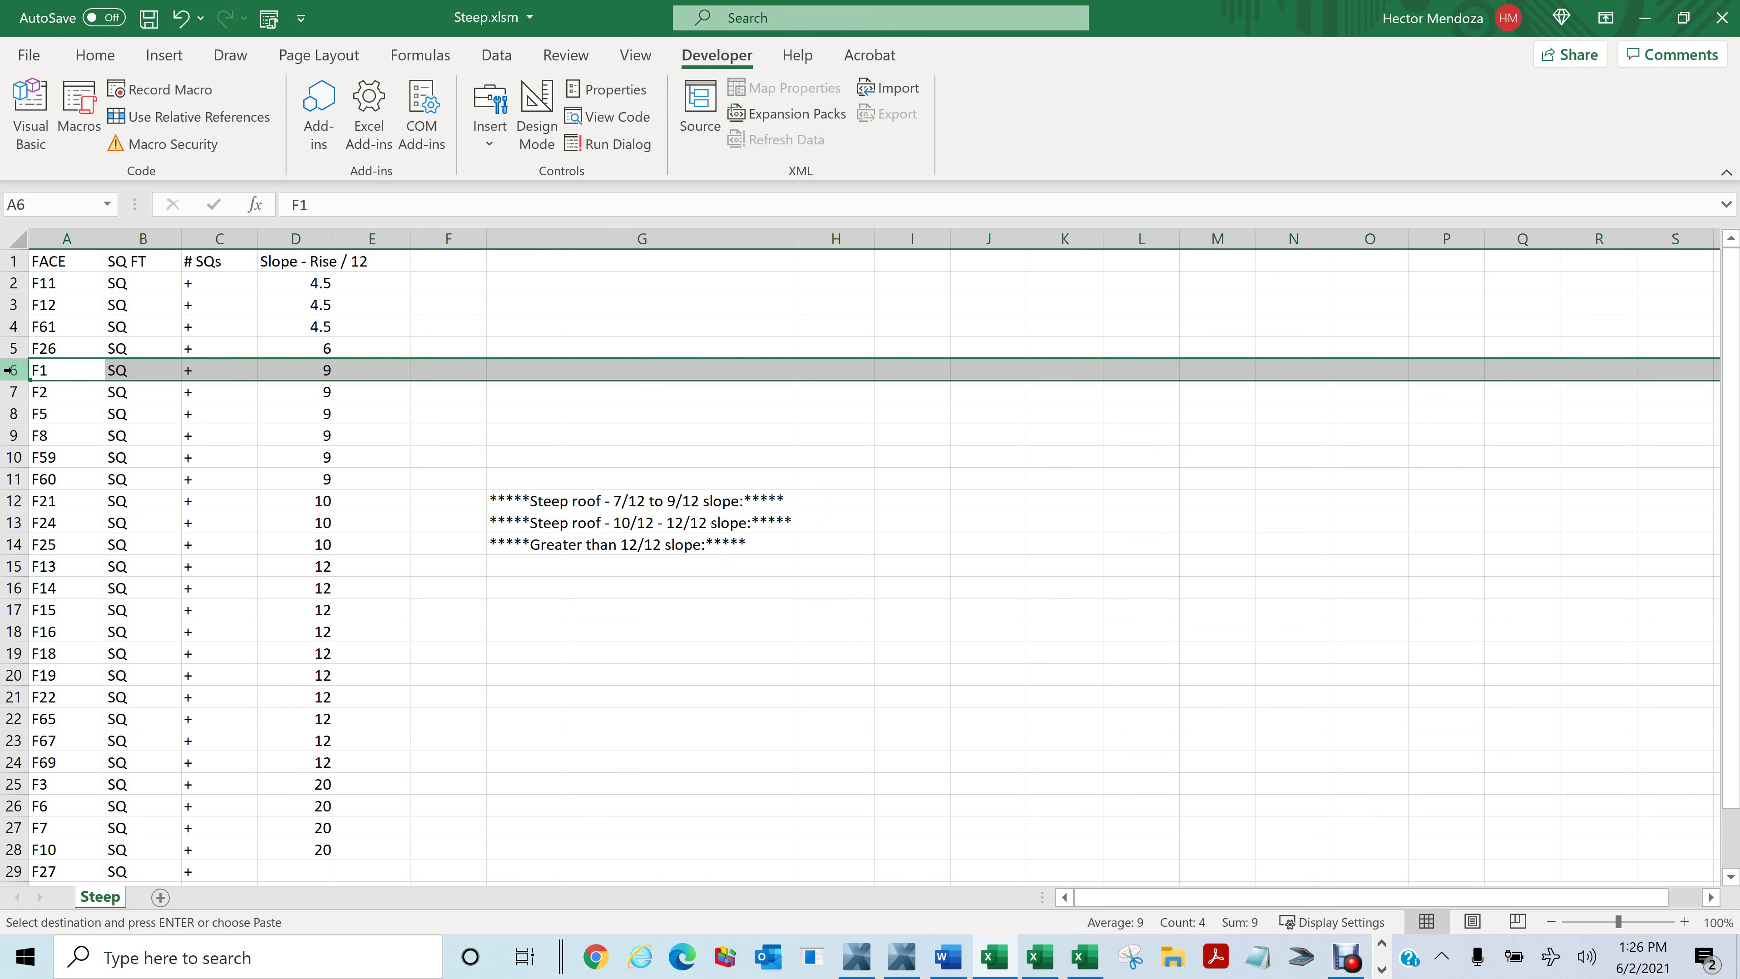
right_click(10, 370)
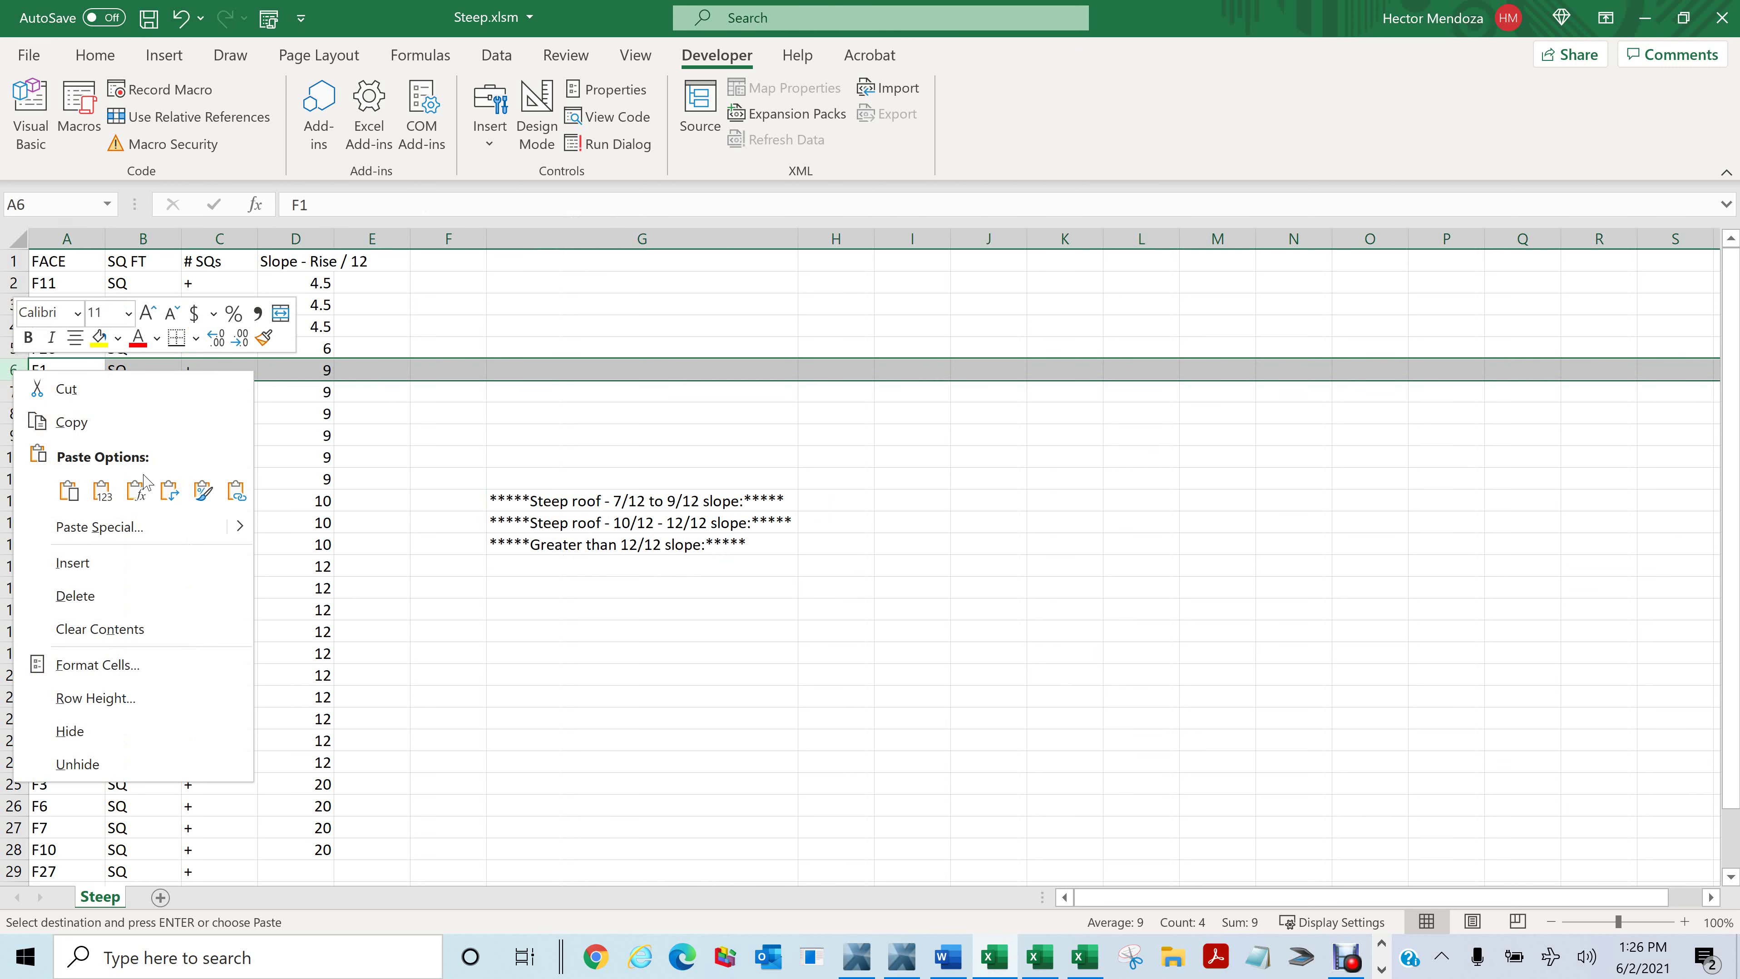
left_click(140, 566)
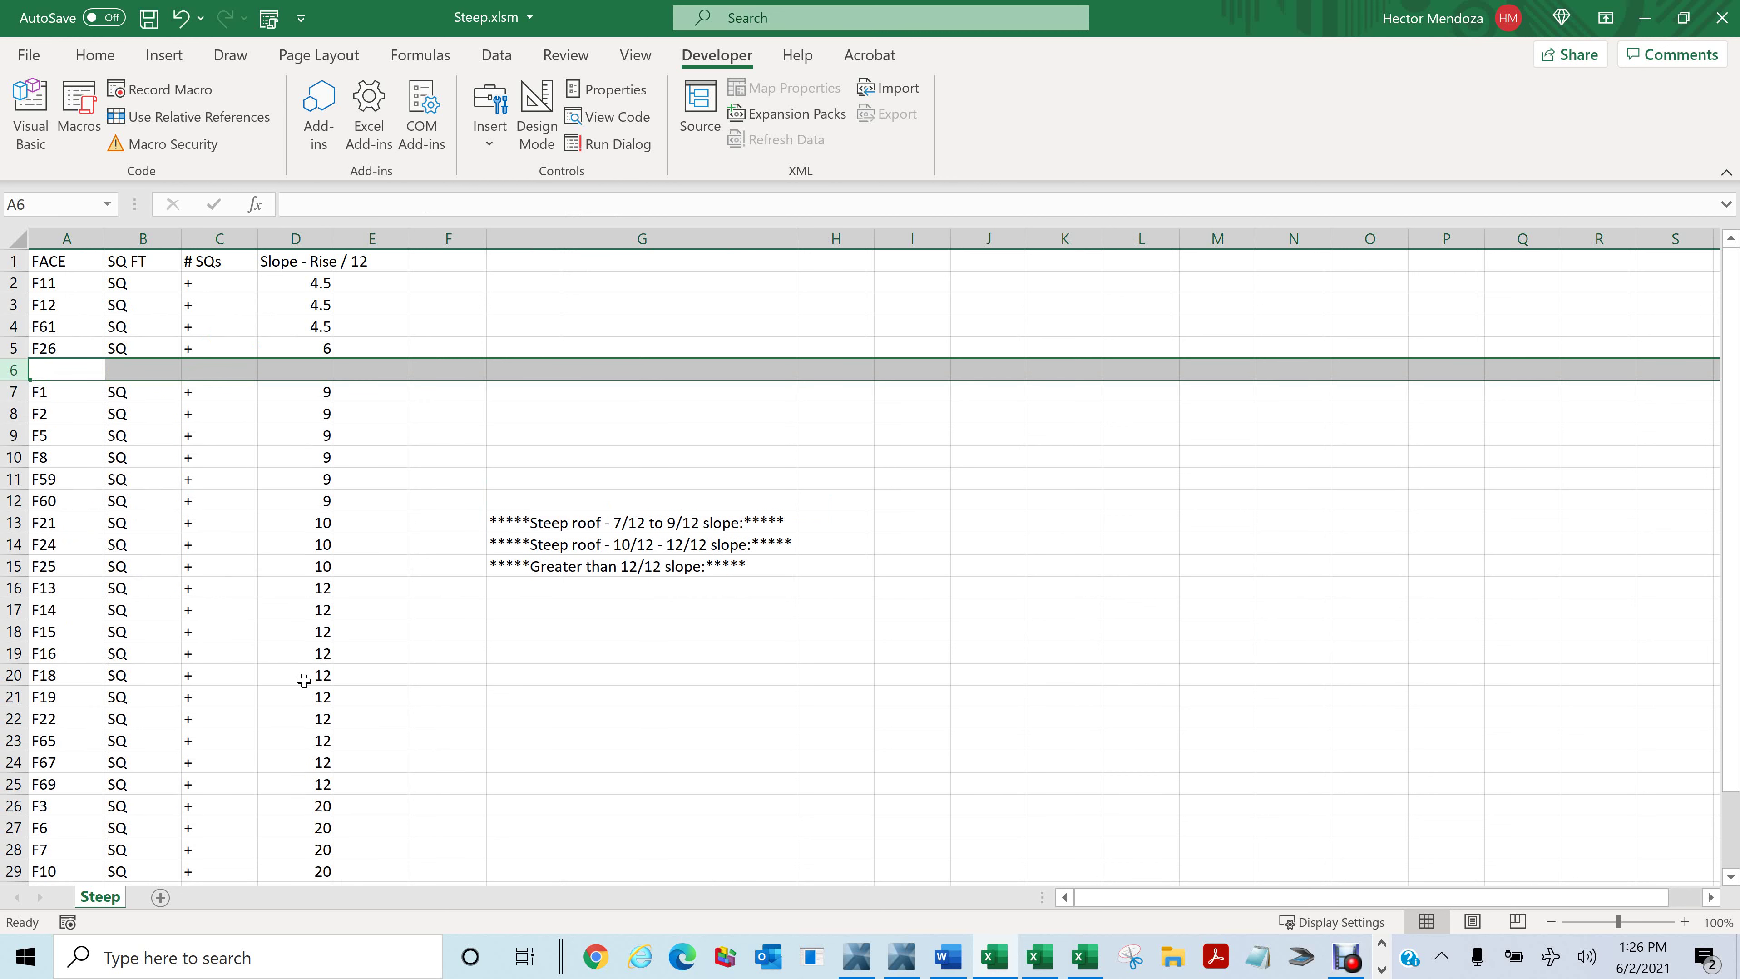
left_click(17, 523)
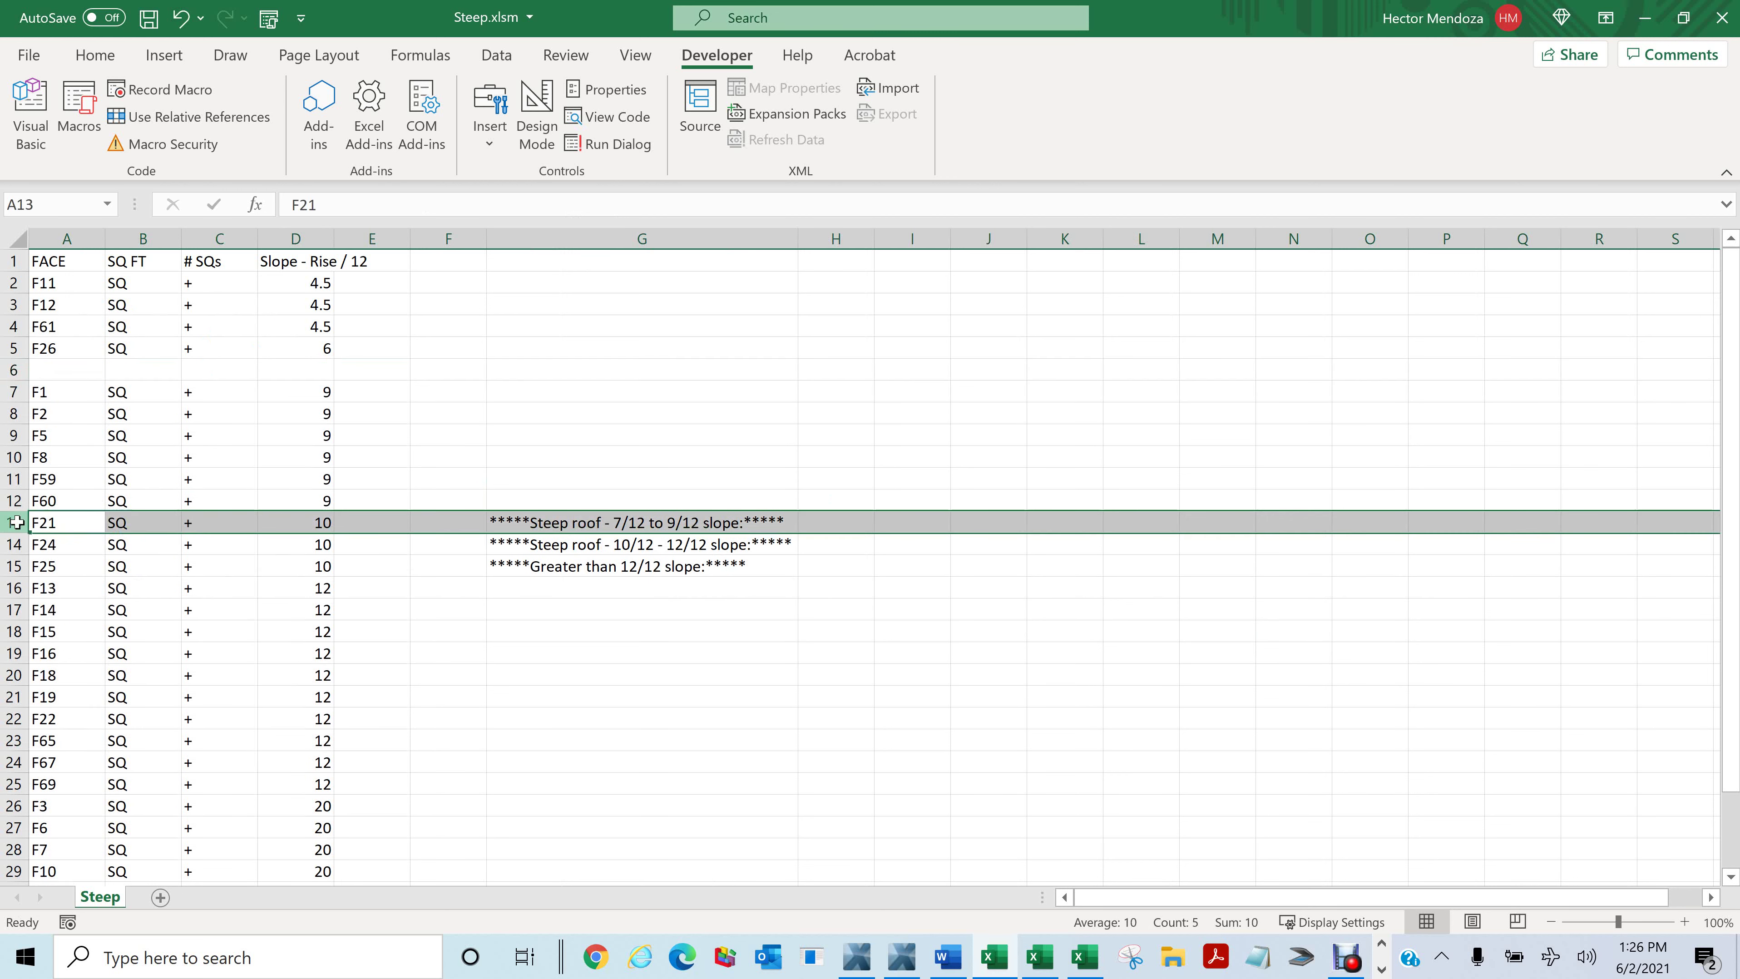
right_click(16, 522)
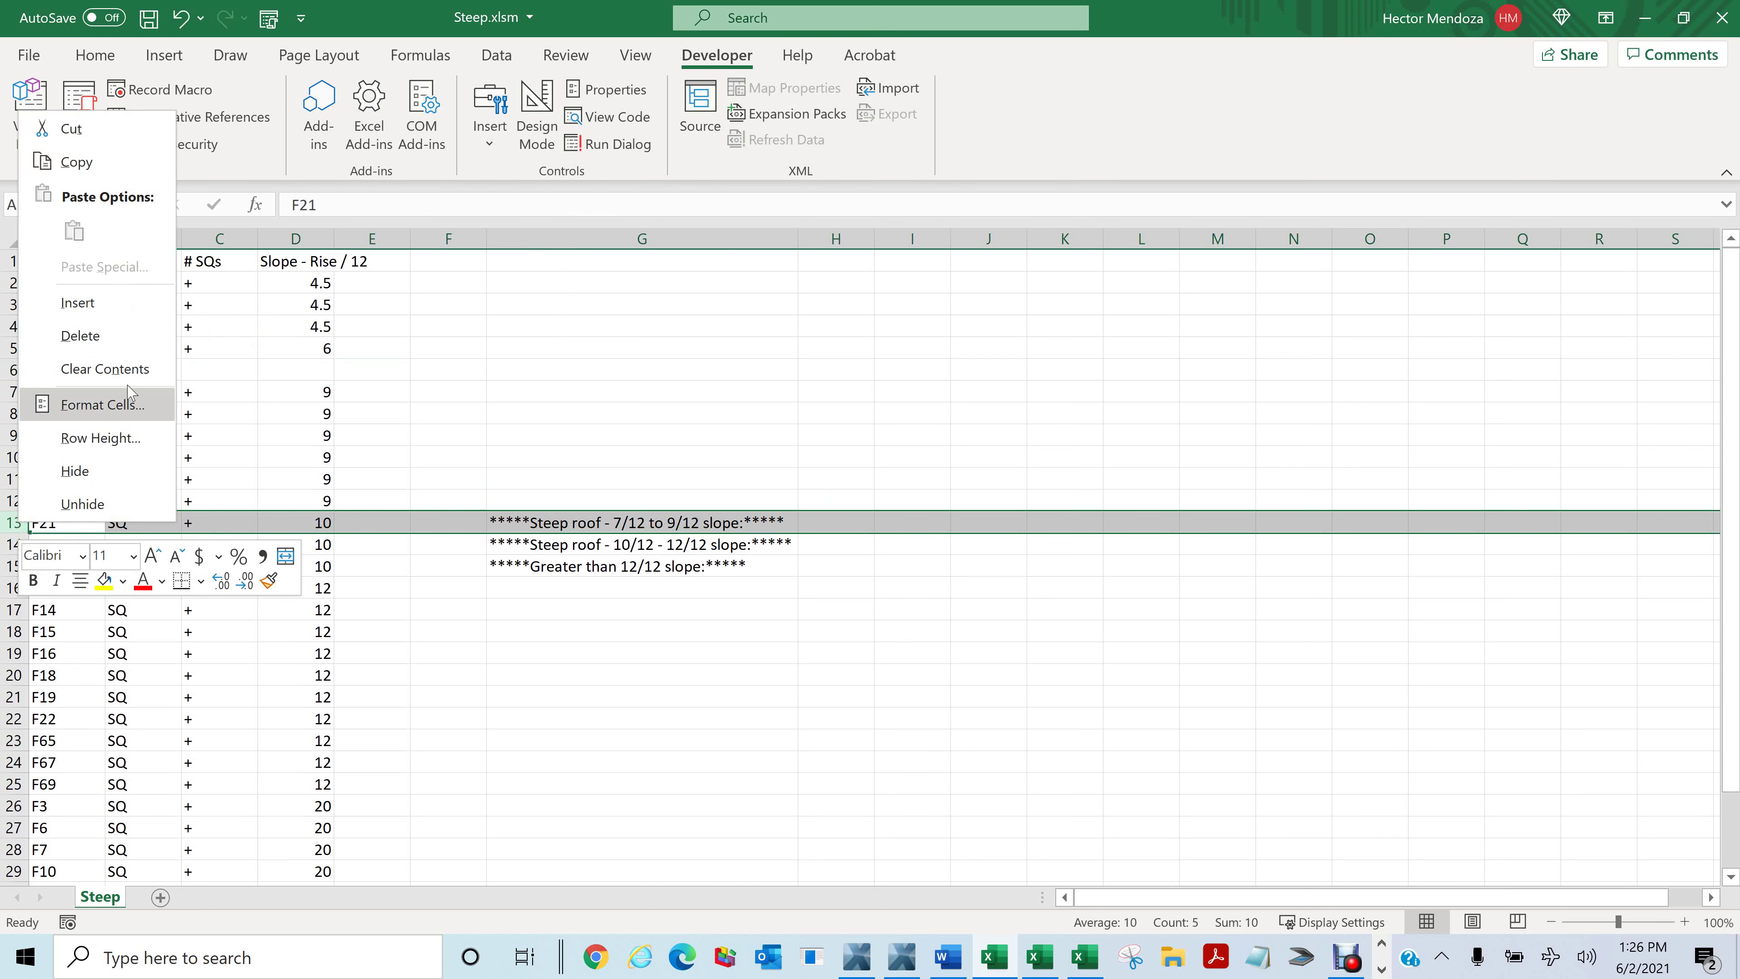
left_click(122, 315)
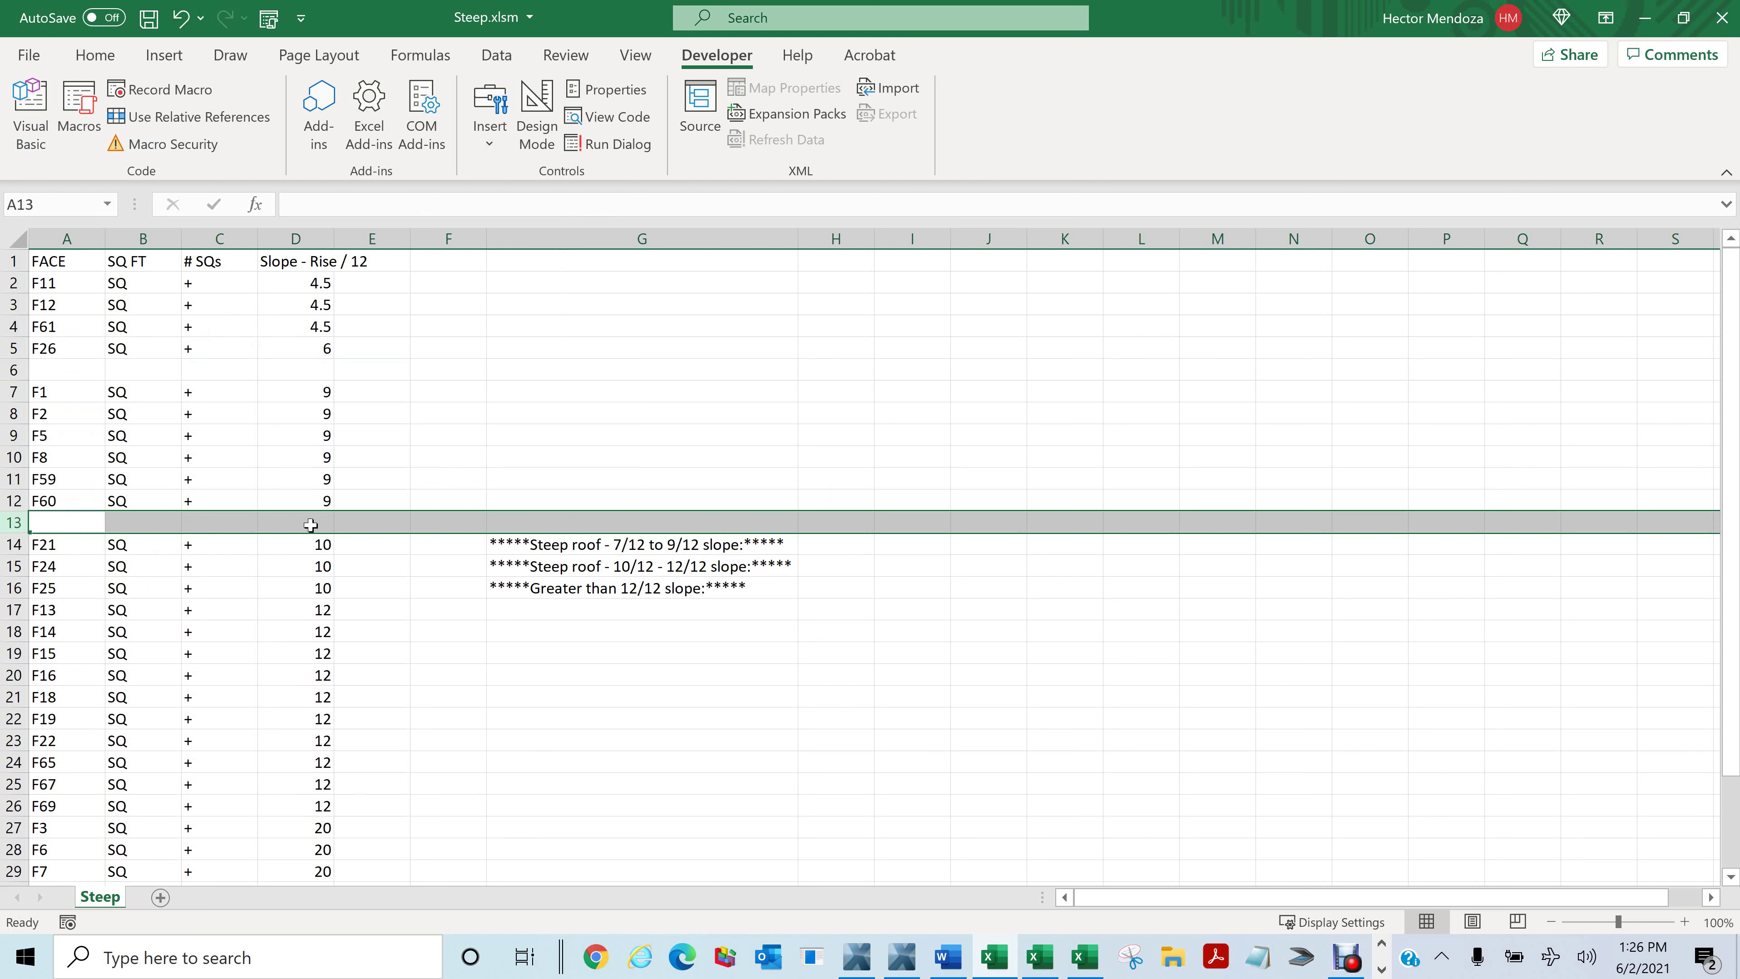
scroll(407, 806, "down", 1)
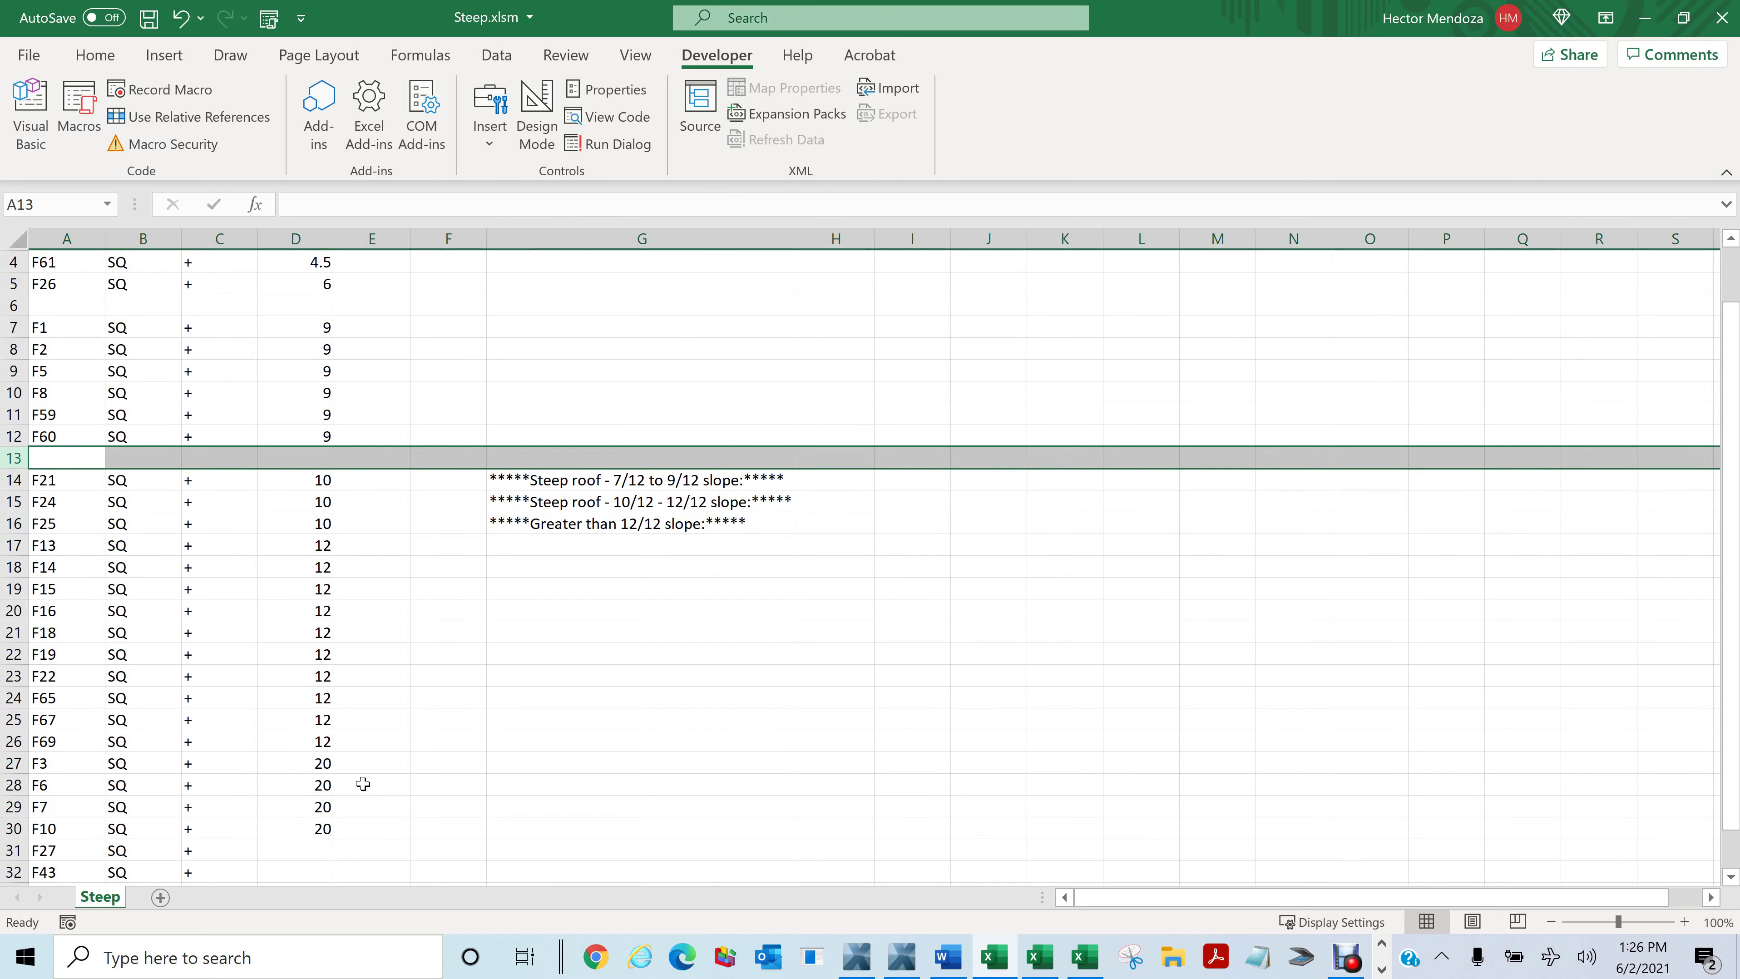
left_click(14, 761)
right_click(13, 761)
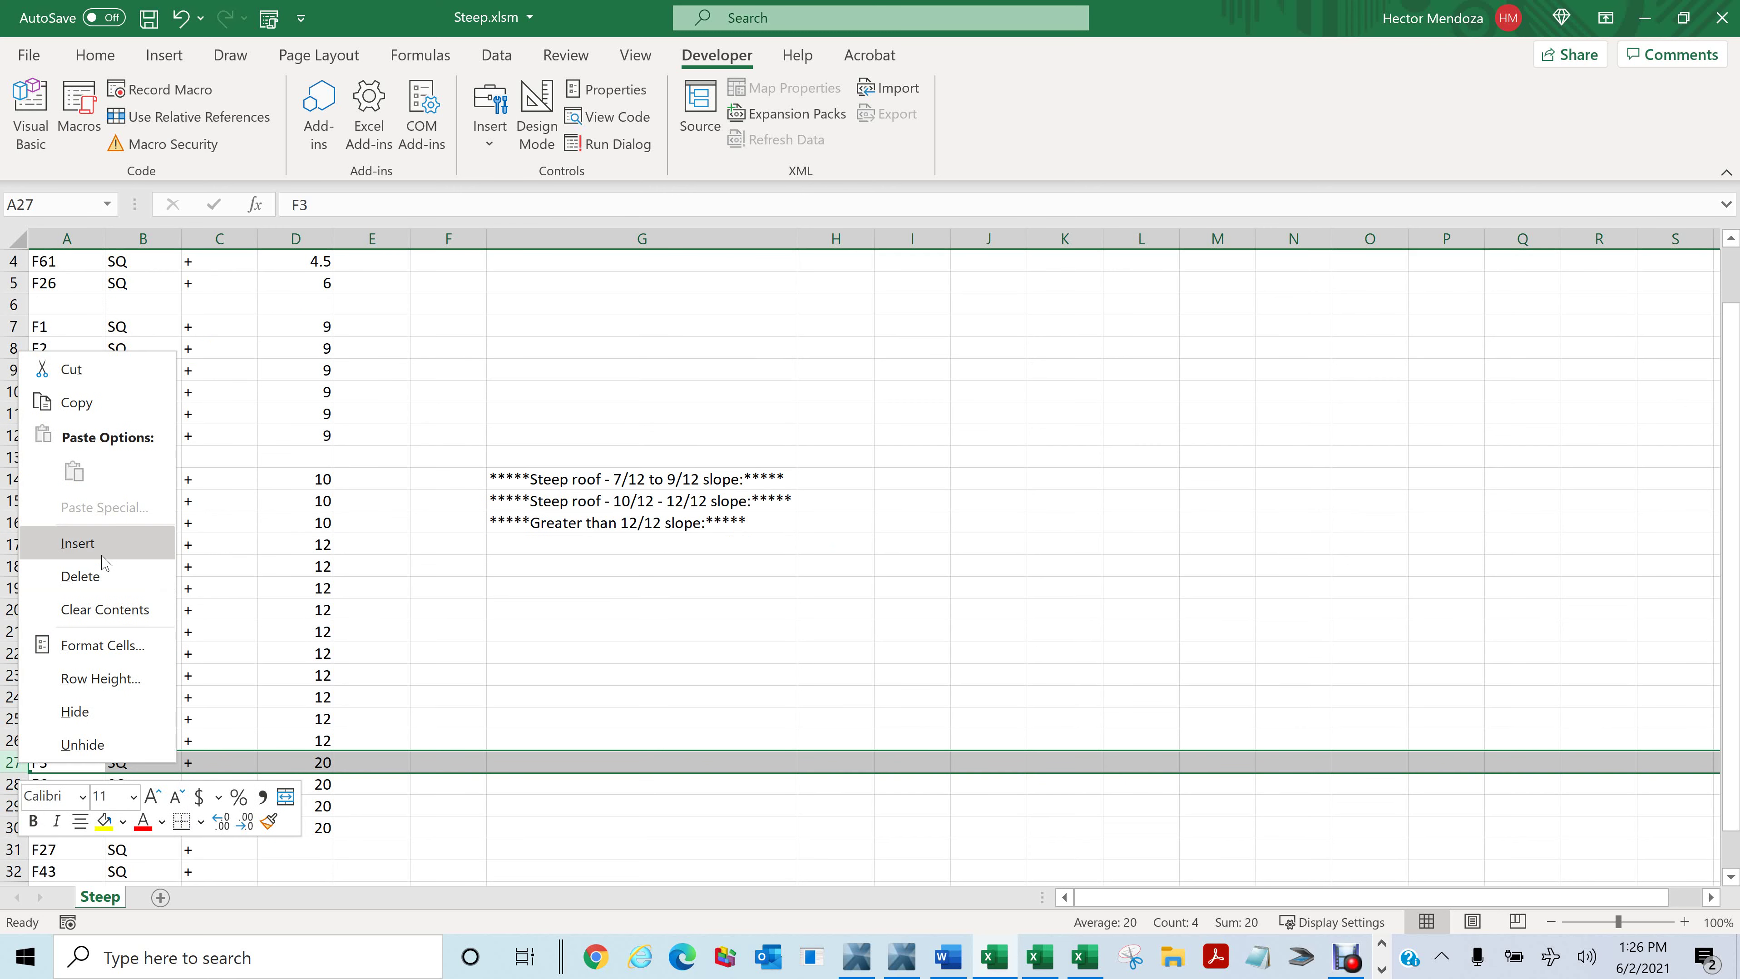
left_click(78, 543)
scroll(754, 730, "up", 1)
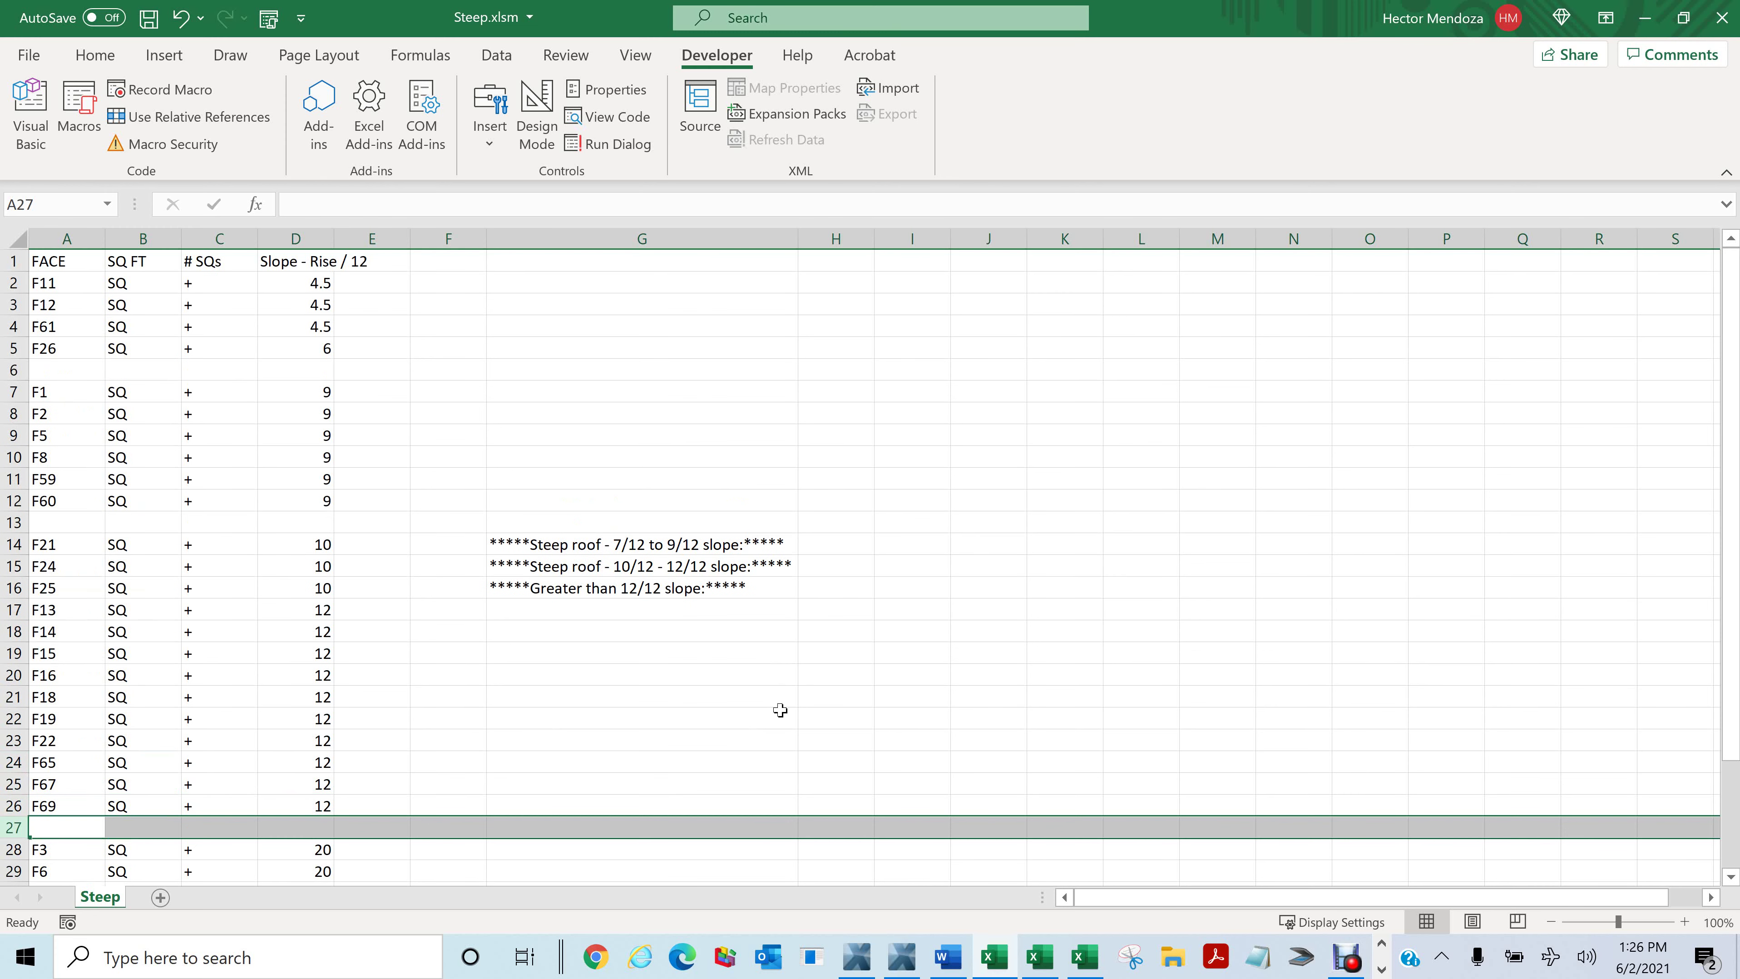
left_click(588, 543)
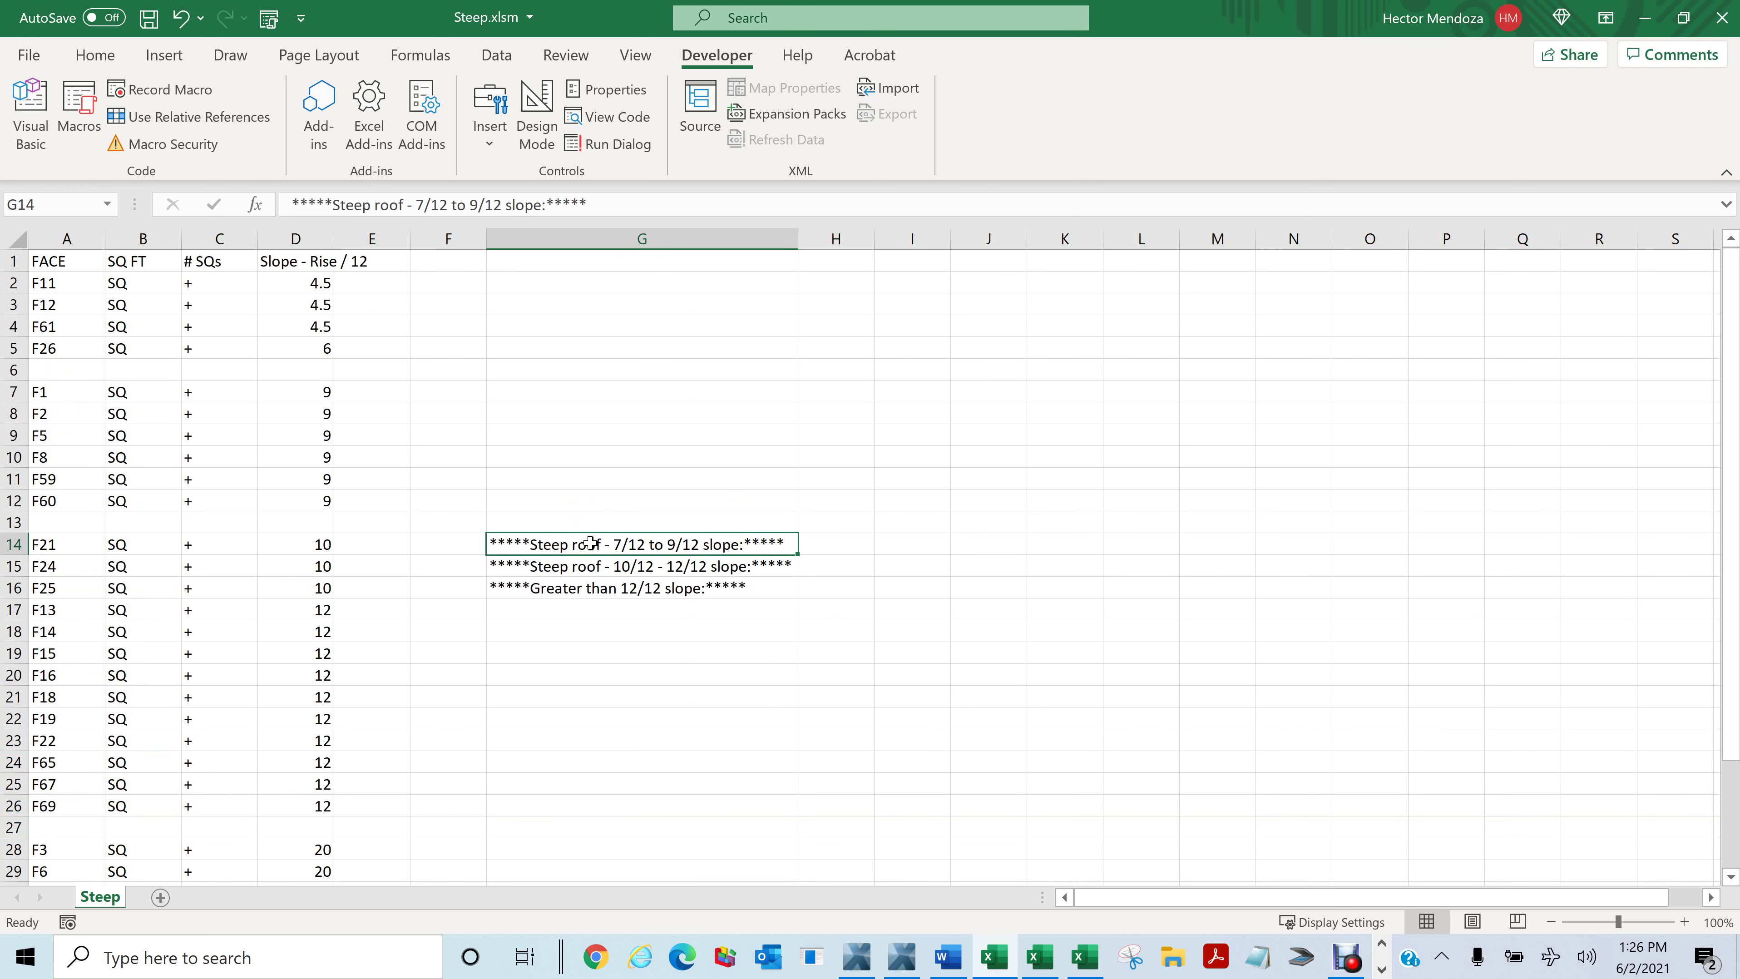
Step: Move the 7/12–9/12, 10/12–12/12 and Greater than 12/12 labels into A6, A13, A27, then save
key("ctrl+x")
left_click(65, 368)
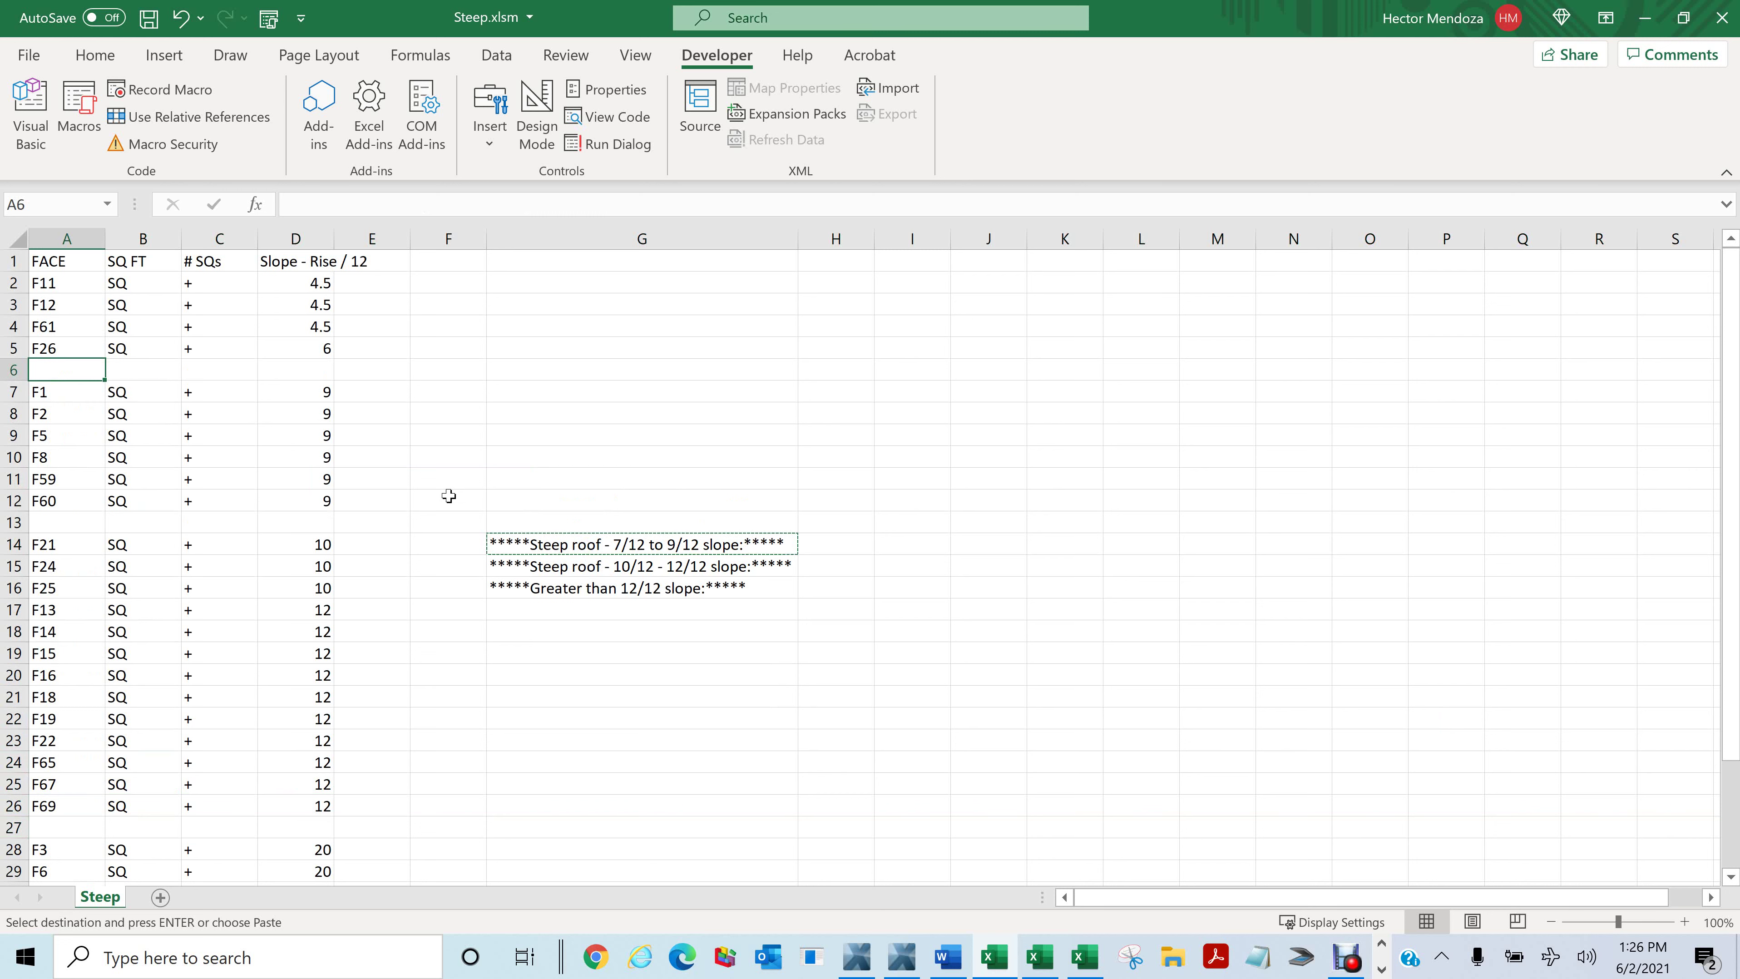
key("ctrl+v")
left_click(575, 568)
key("ctrl+x")
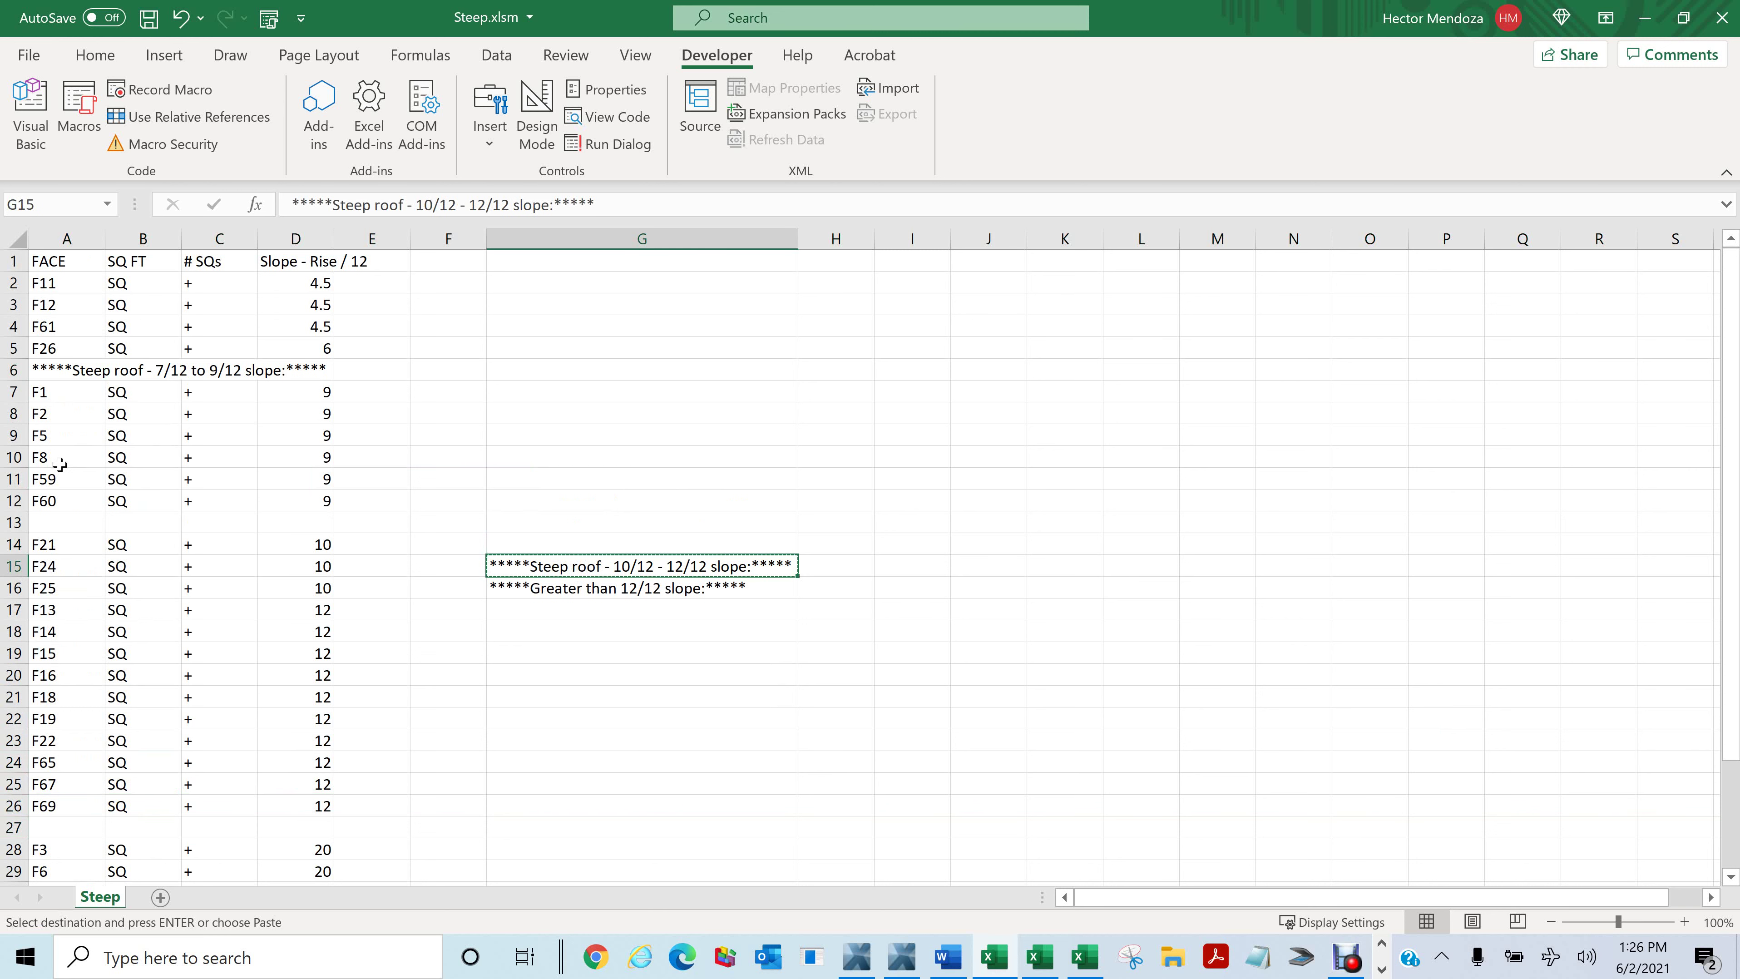
left_click(44, 519)
key("ctrl+v")
left_click(546, 591)
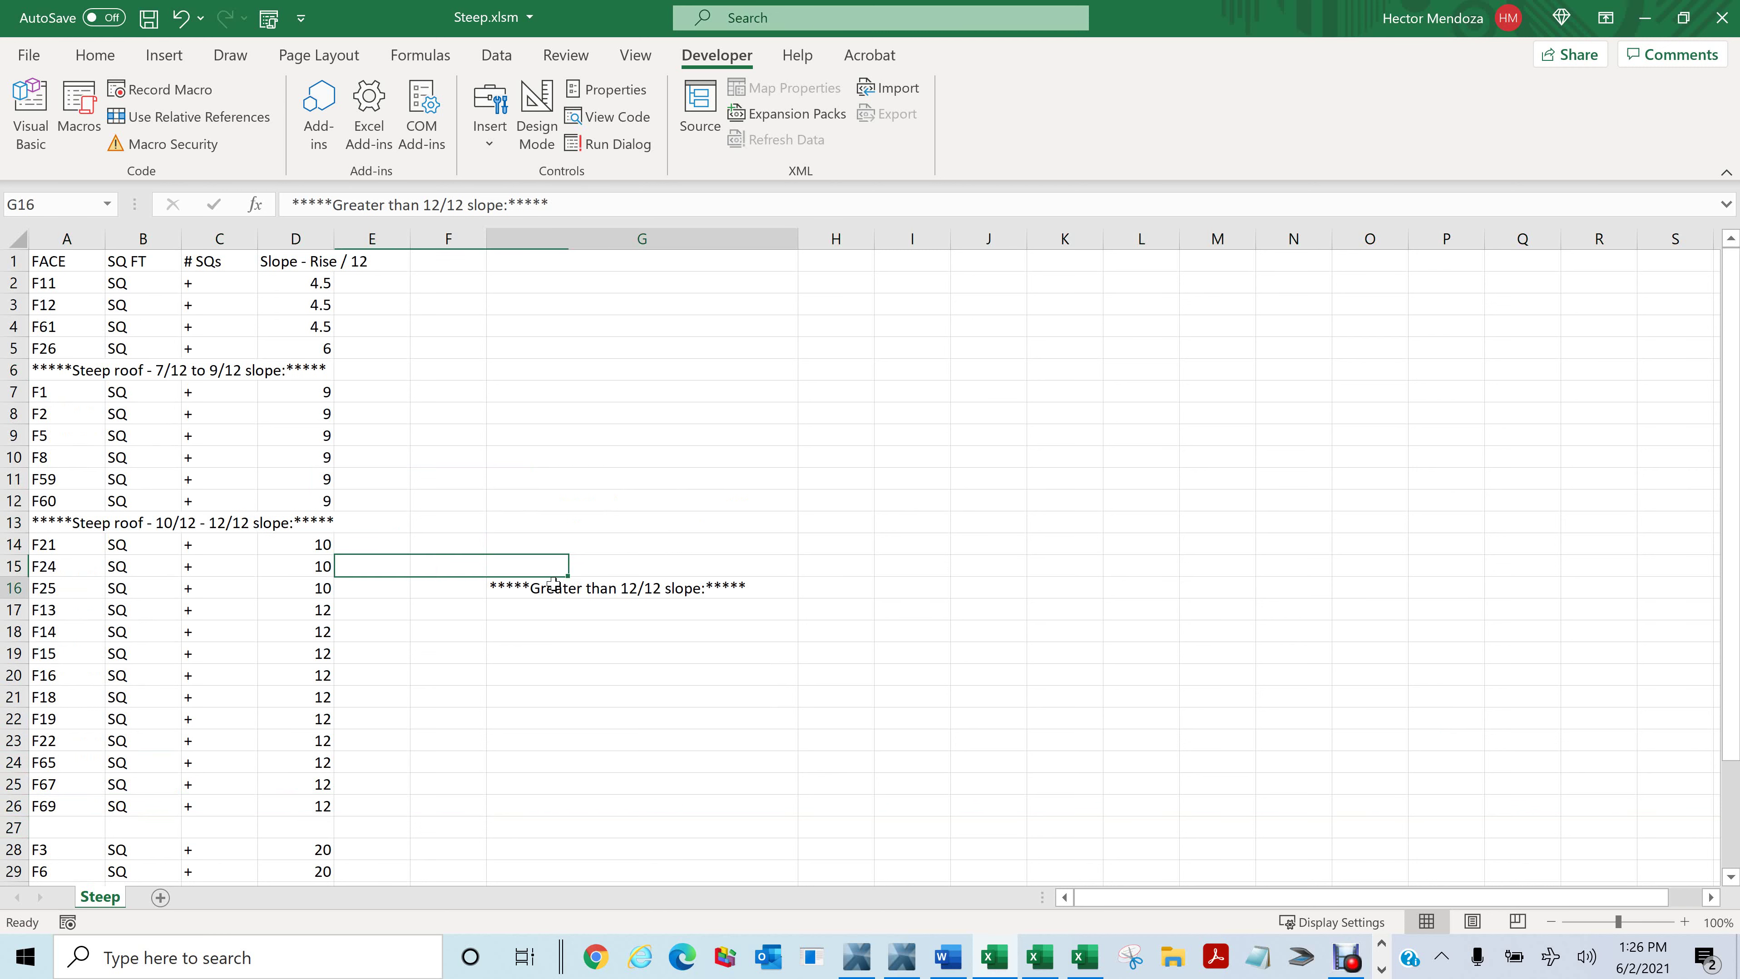
key("ctrl+x")
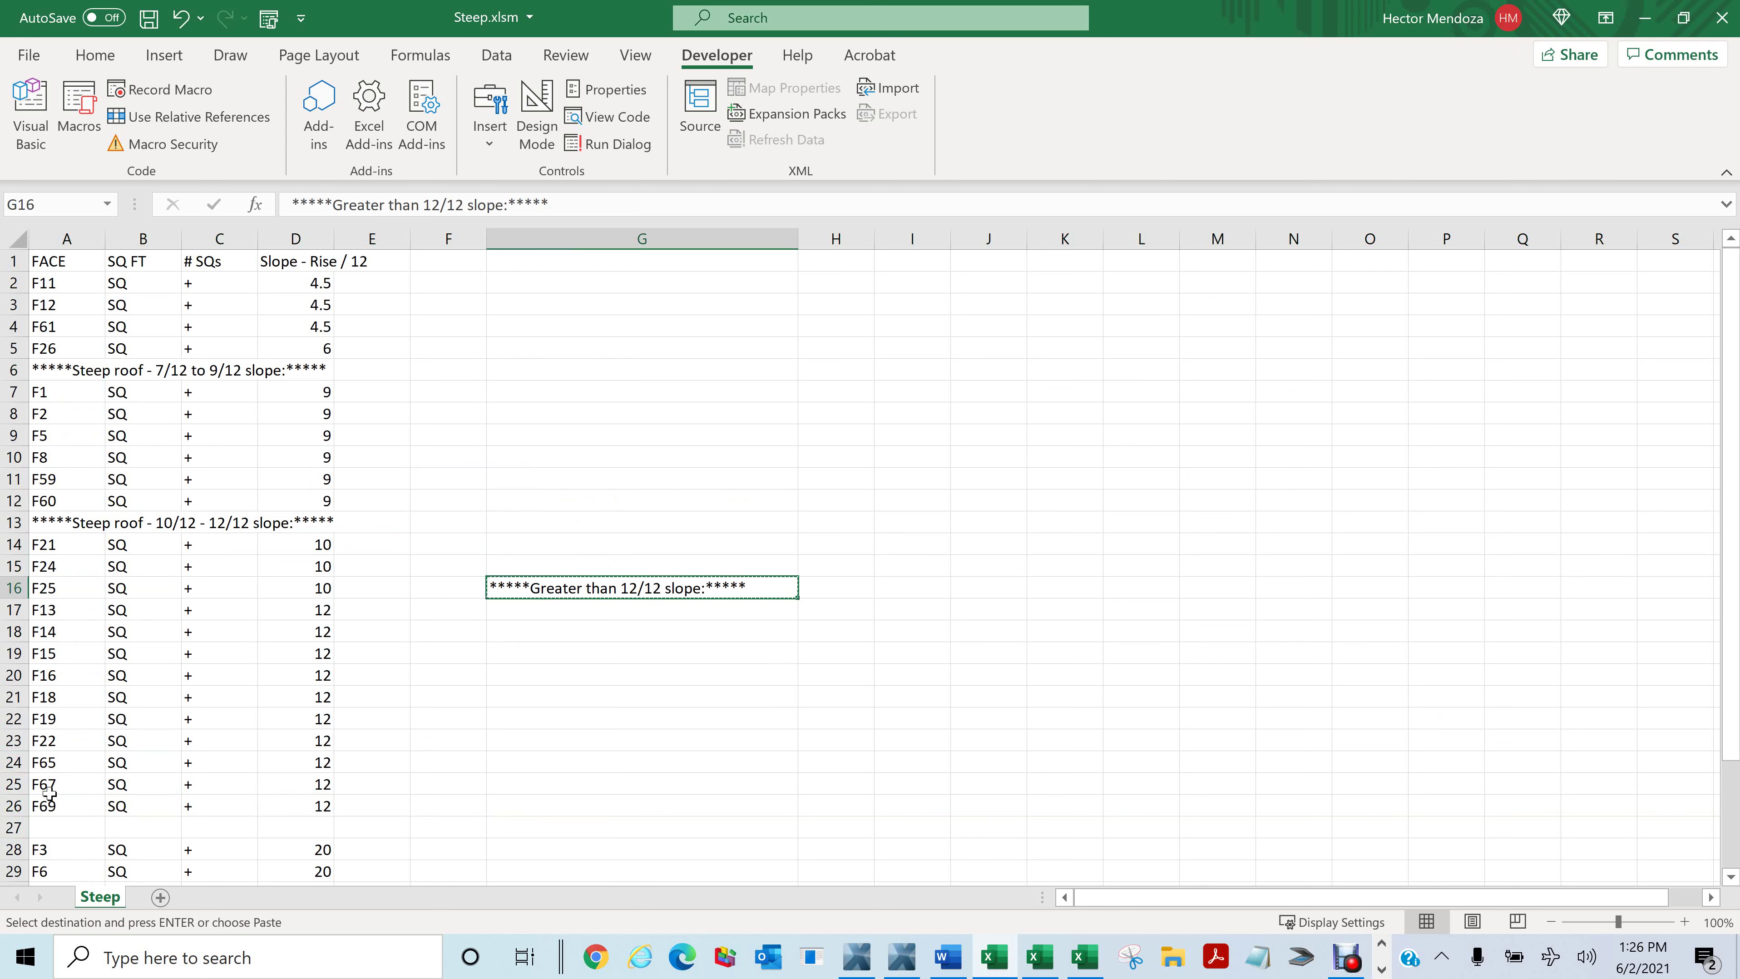
left_click(44, 826)
key("ctrl+v")
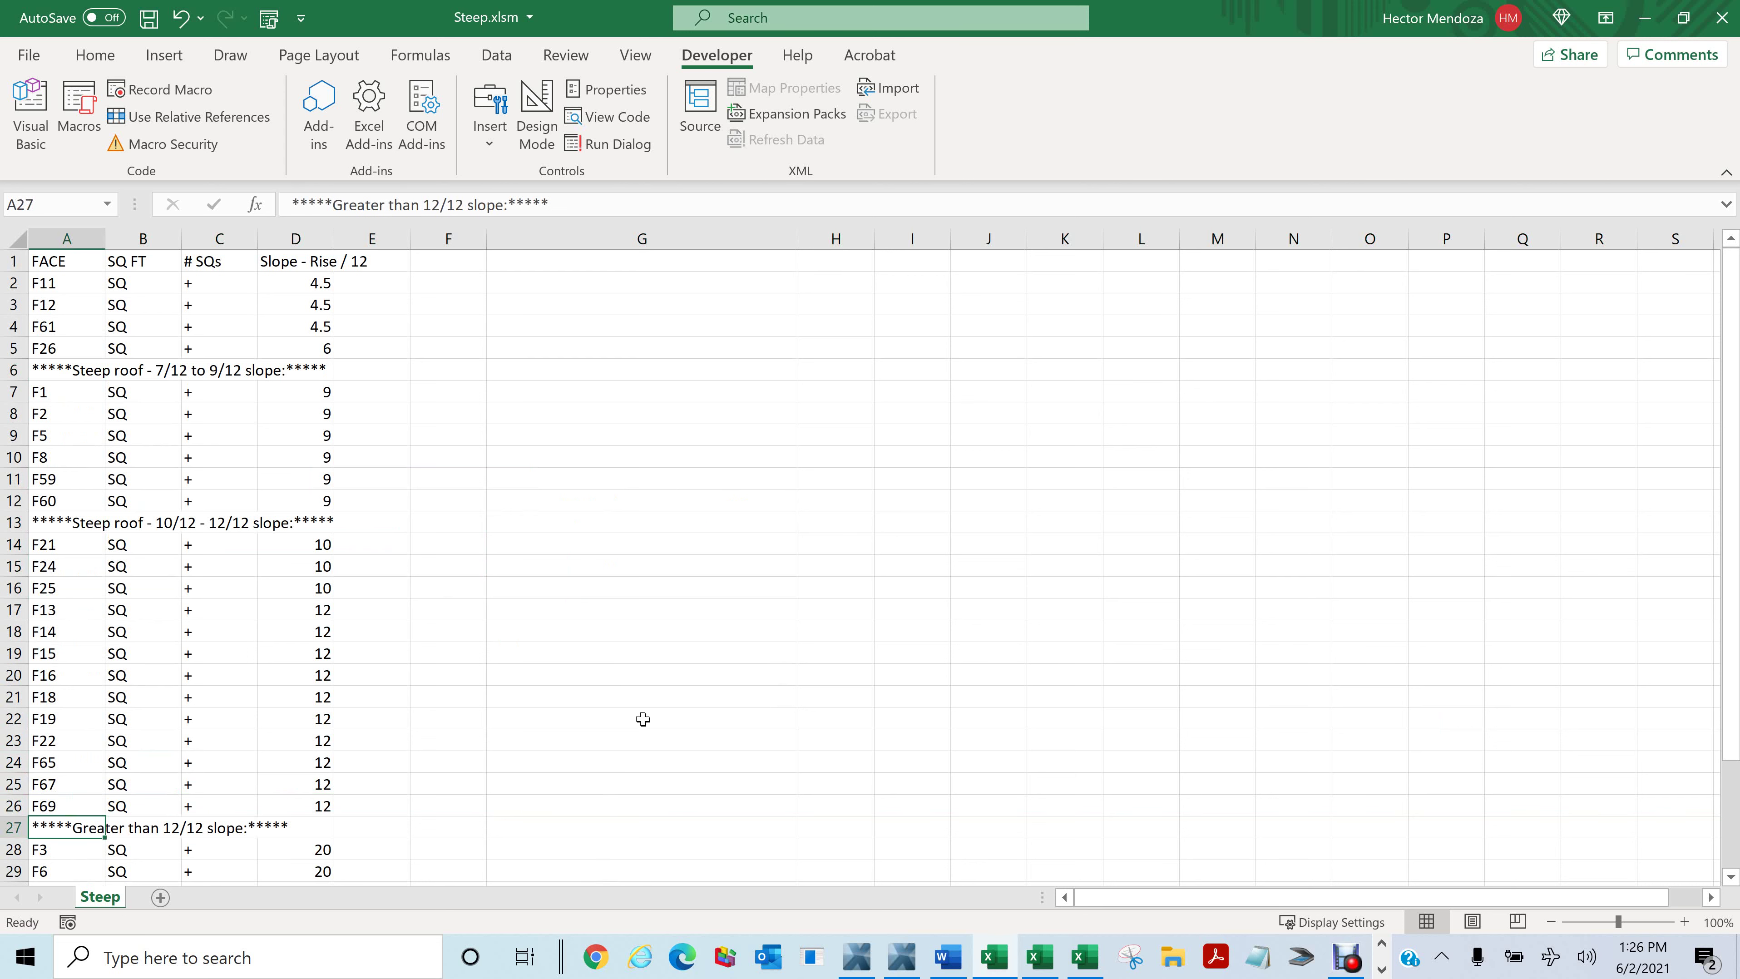
scroll(643, 718, "down", 2, "ctrl")
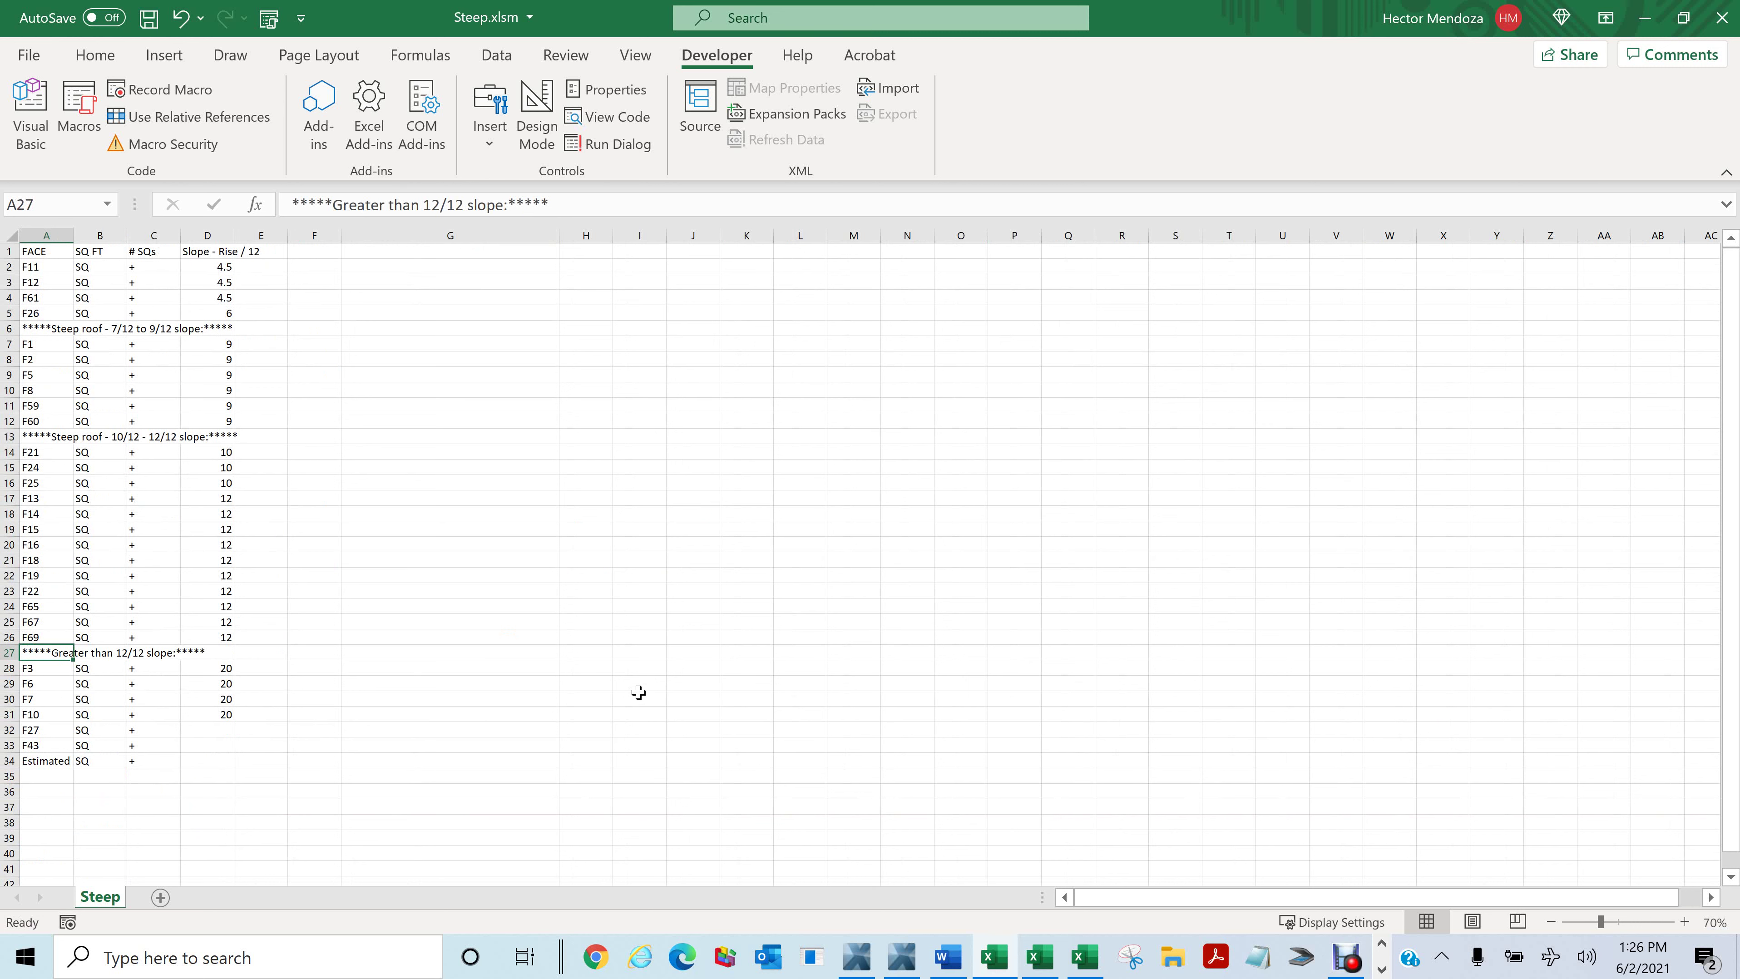
key("ctrl+s")
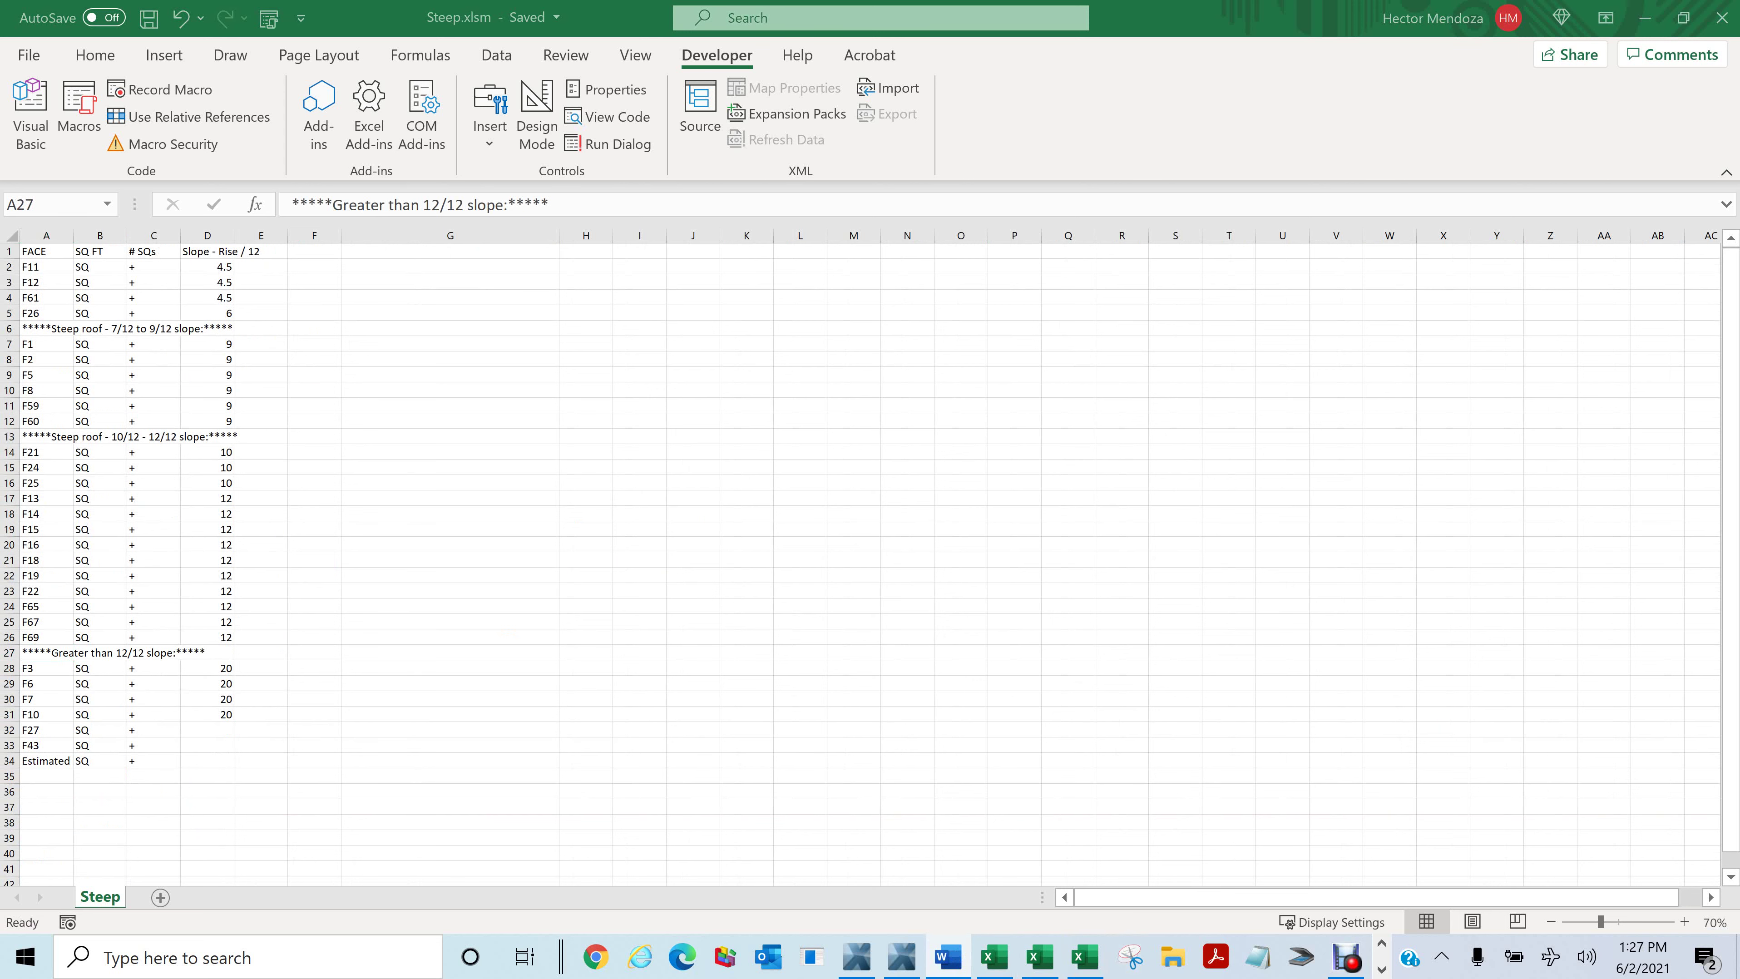
Step: Maximize 'Estimating a steep roof.docx' in Word and select the #3 Word title line
left_click(948, 956)
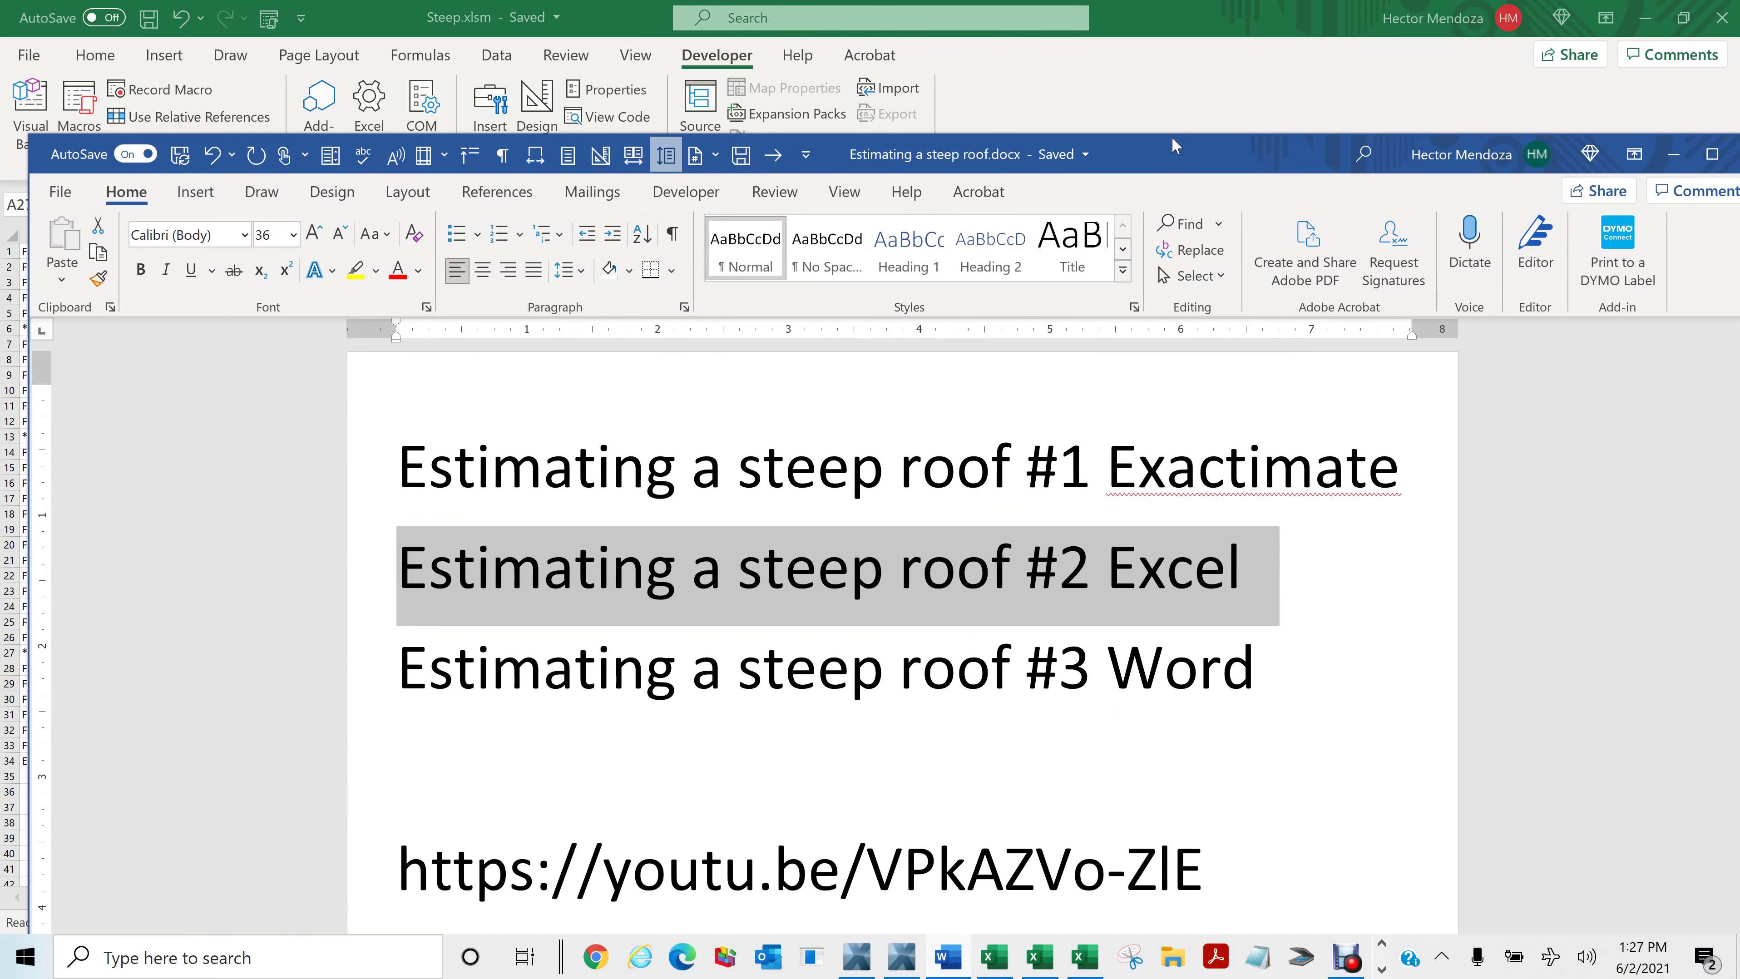
double_click(1171, 138)
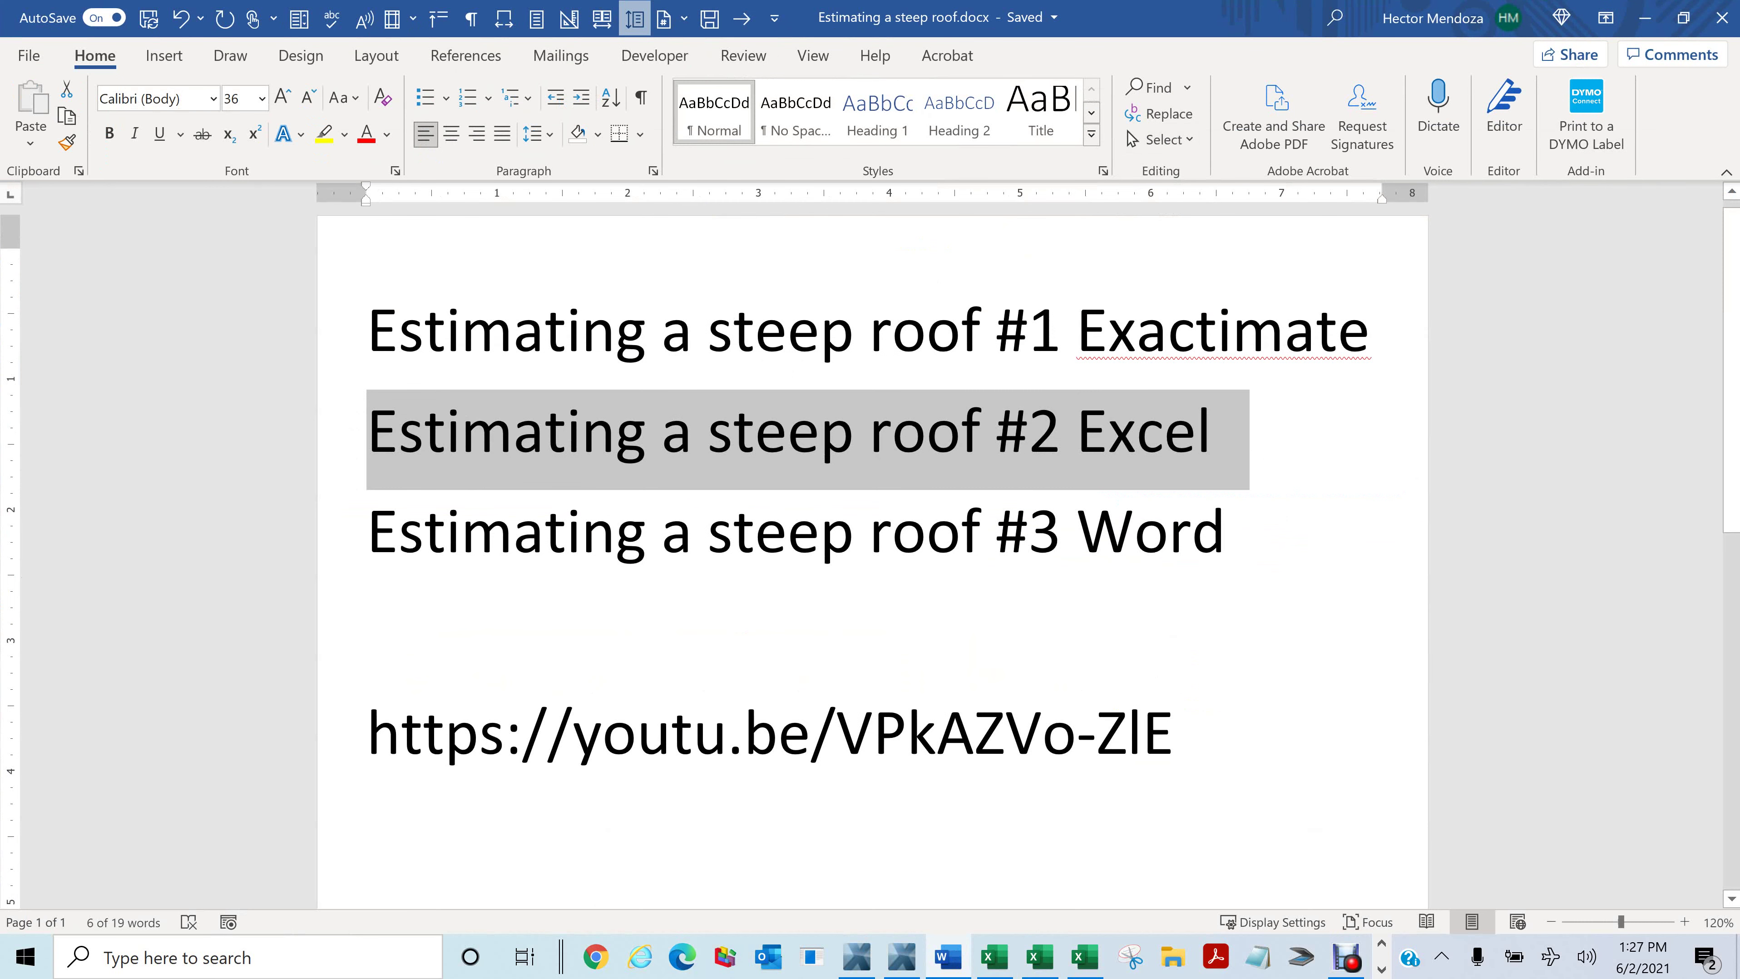
left_click_drag(369, 535, 1152, 612)
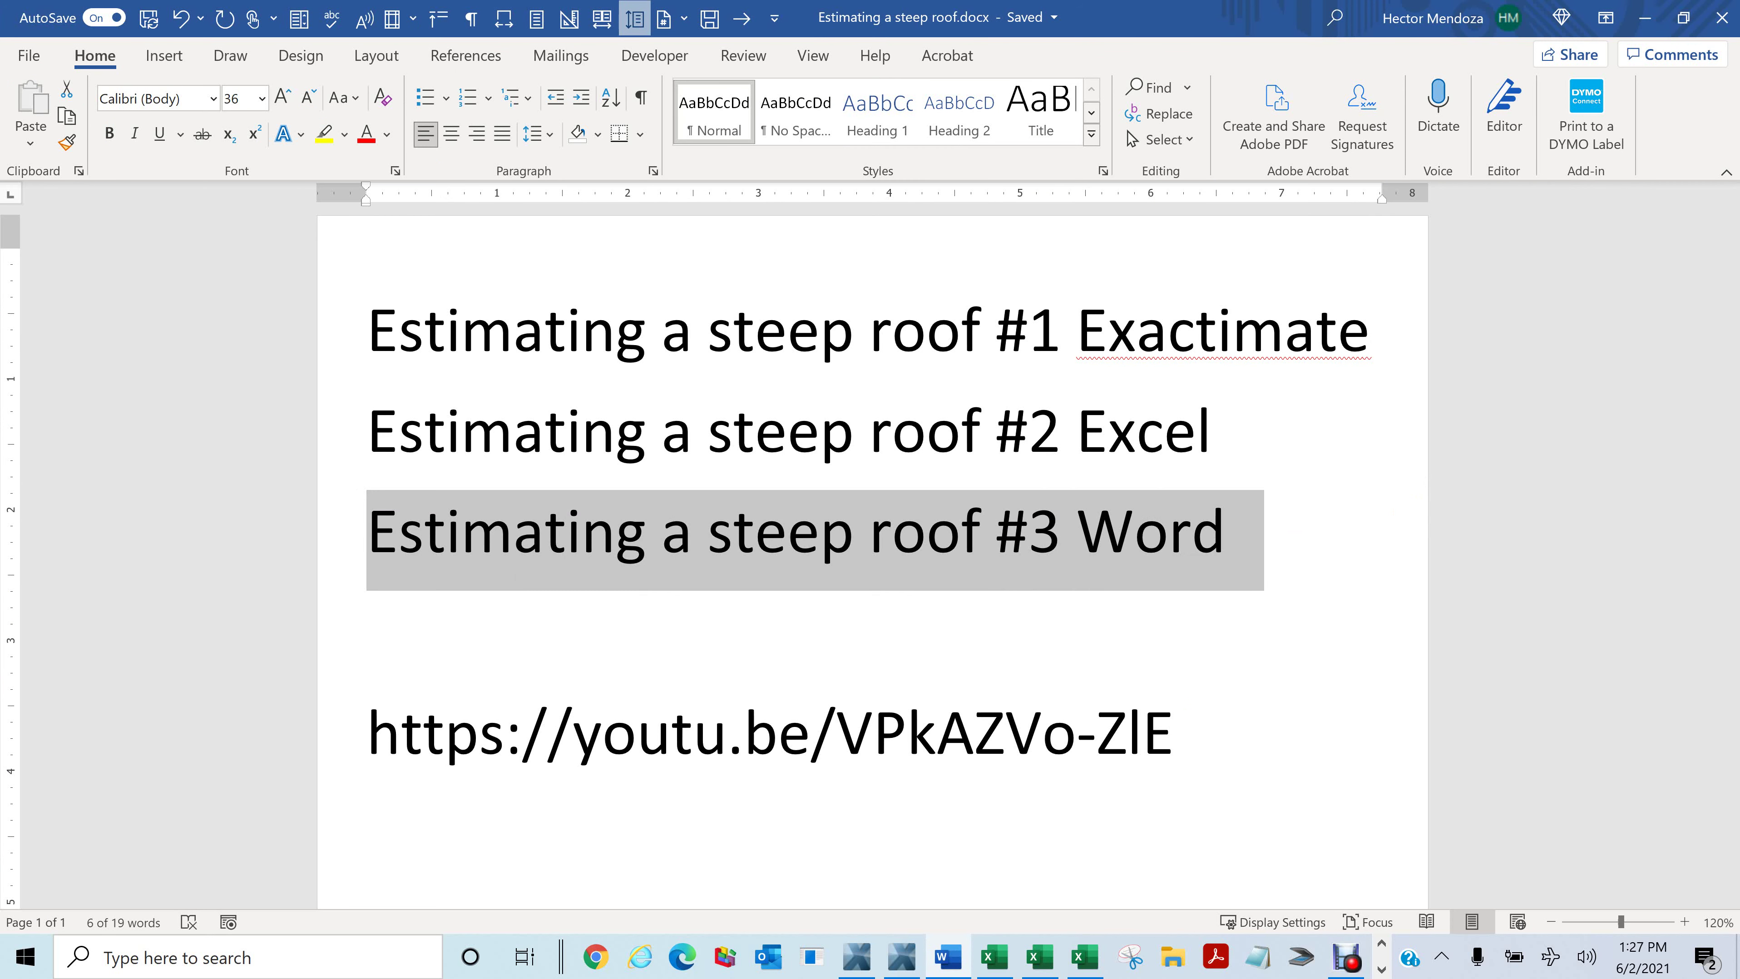
key("Right")
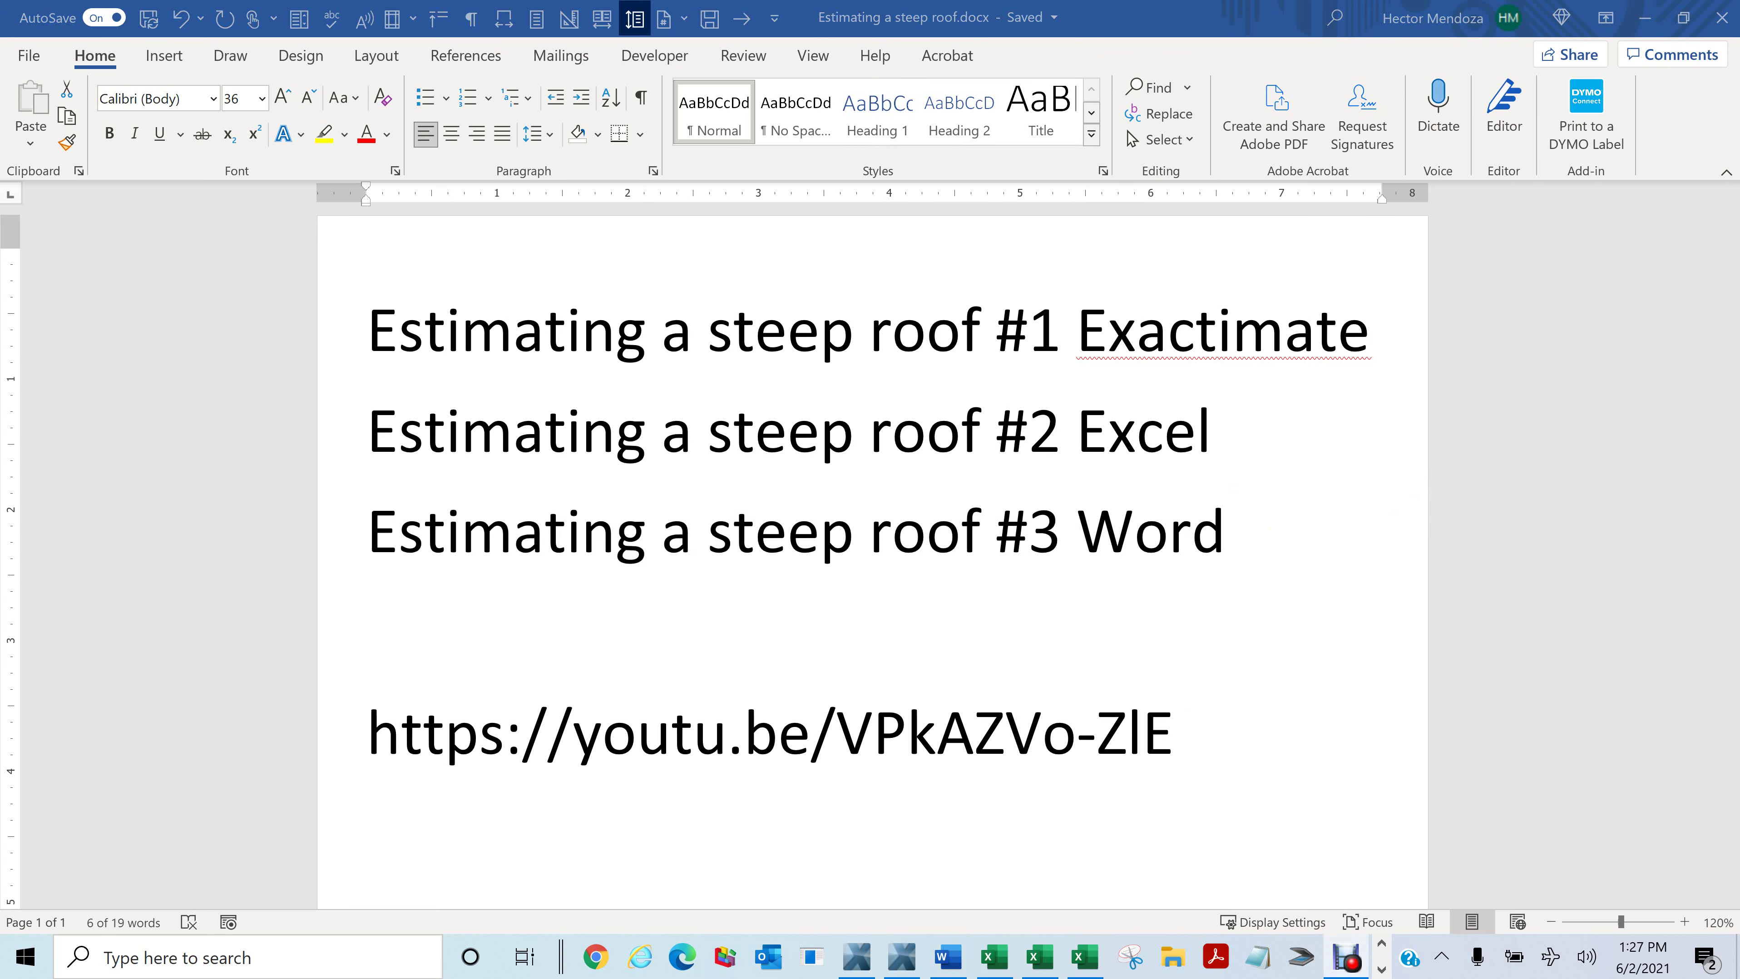